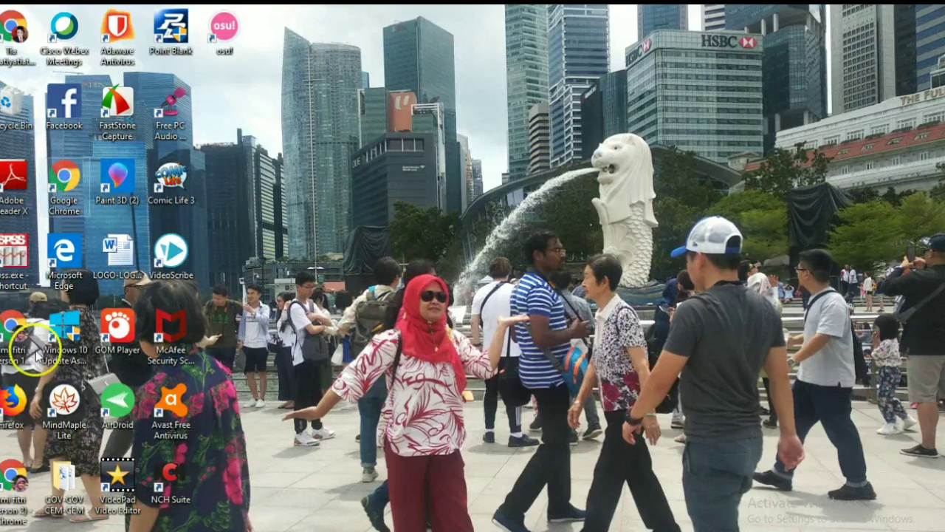
Step: Search the web for "comic life 3" in Chrome, look over the results and close the browser
click(15, 492)
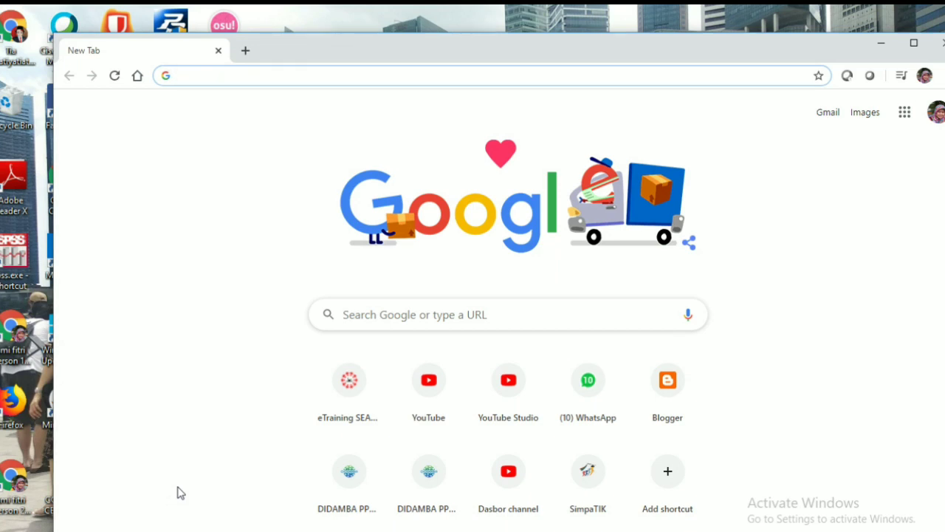
click(181, 76)
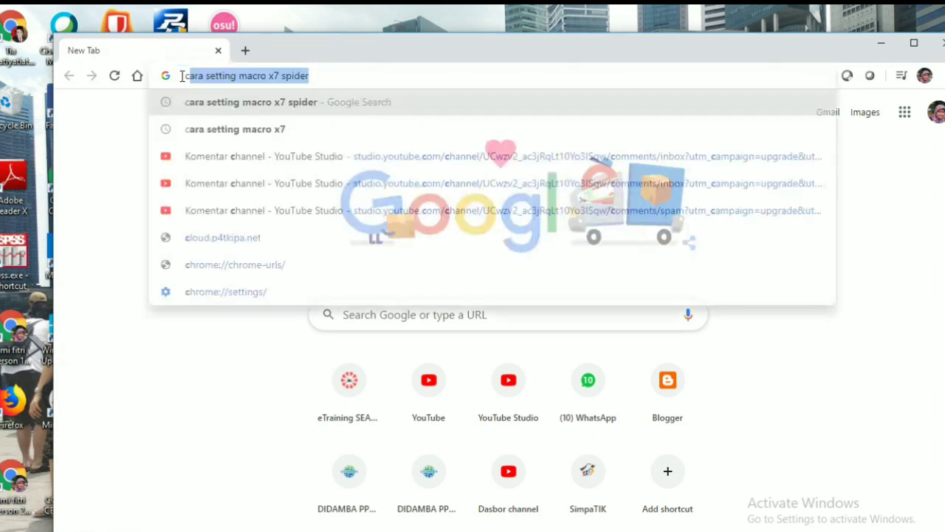
text(comic)
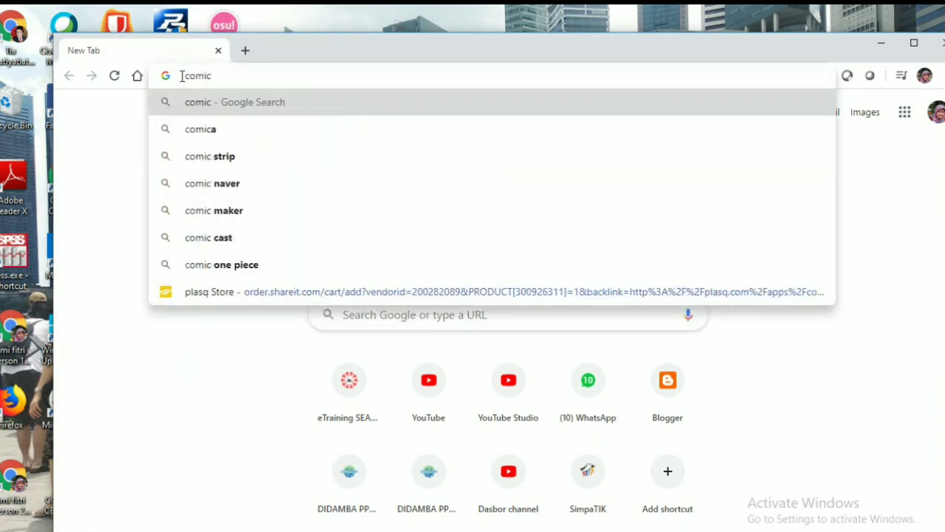
text( life)
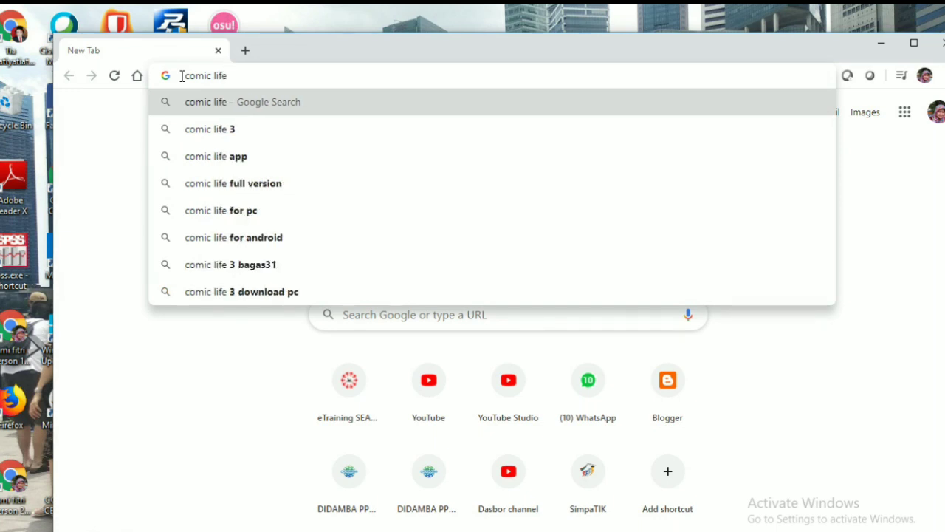
click(216, 136)
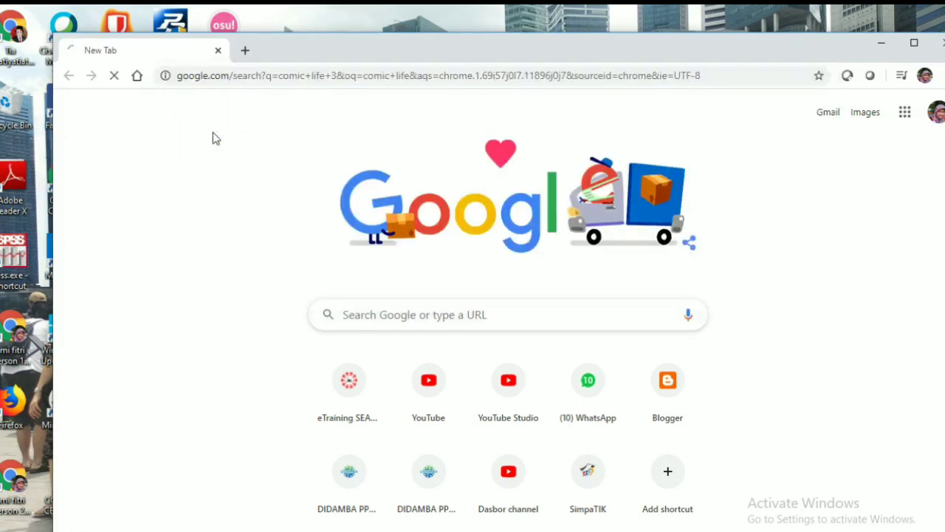
click(295, 225)
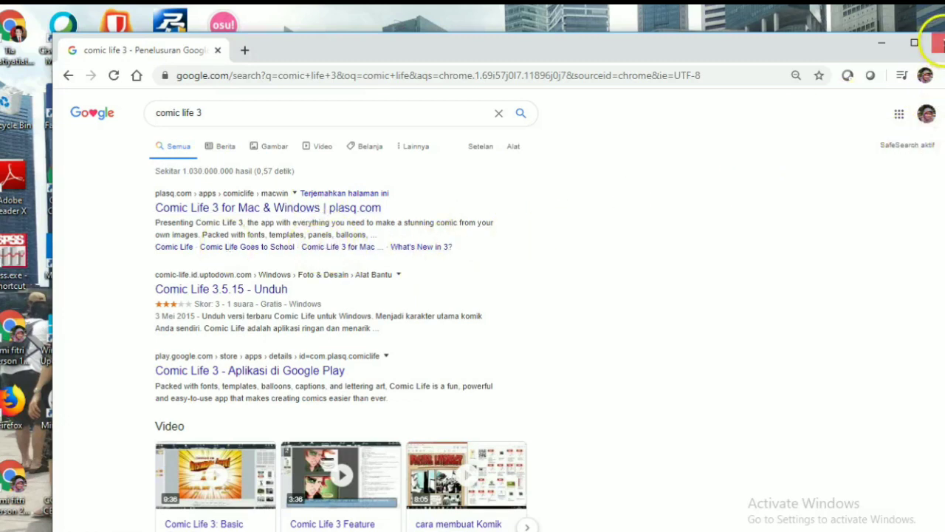
click(938, 43)
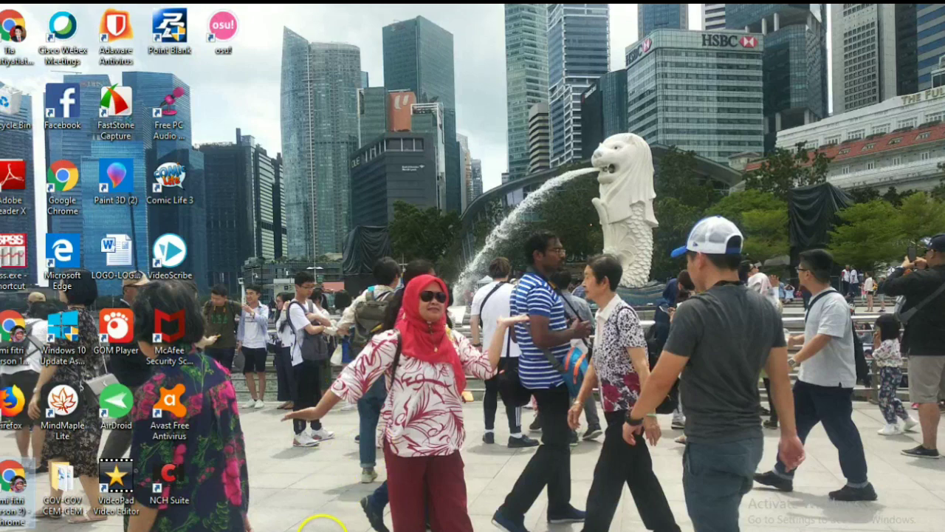
Step: Switch to Storyline komik petir.doc in Word and review its title, learning objectives, characters and synopsis
mouse_move(303, 529)
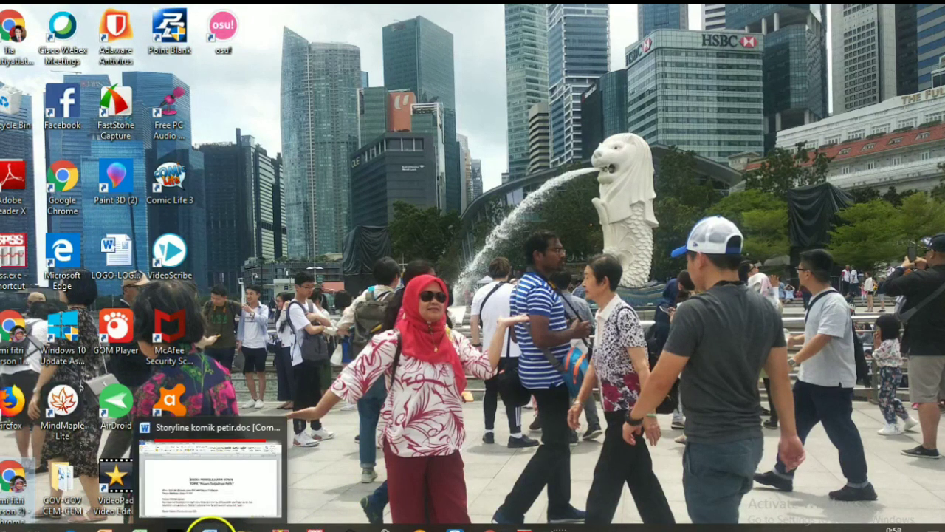
click(210, 525)
scroll(535, 405, down, 3)
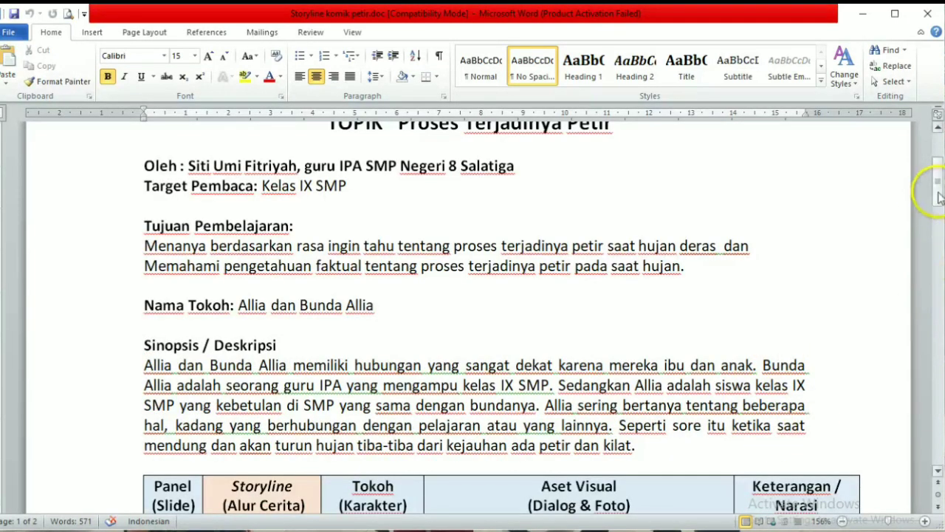
drag(938, 193, 939, 186)
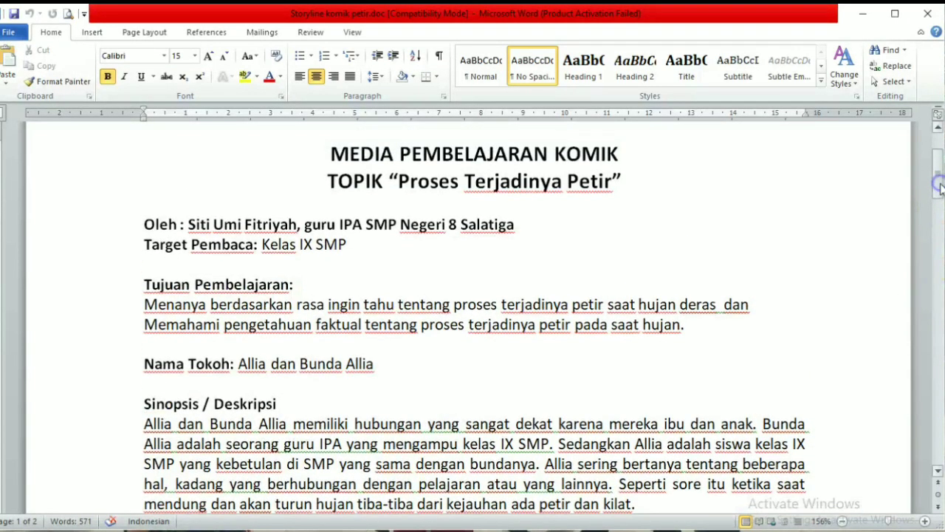
click(697, 263)
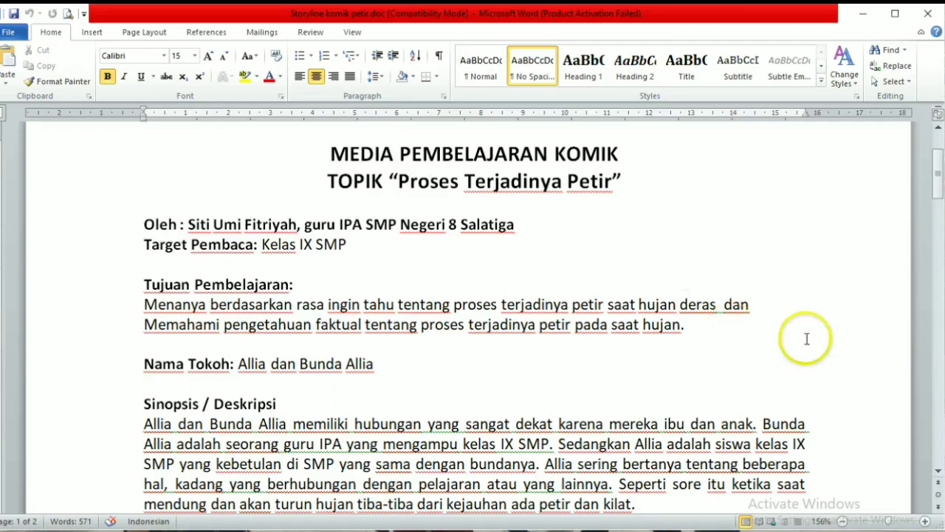
drag(936, 187, 914, 185)
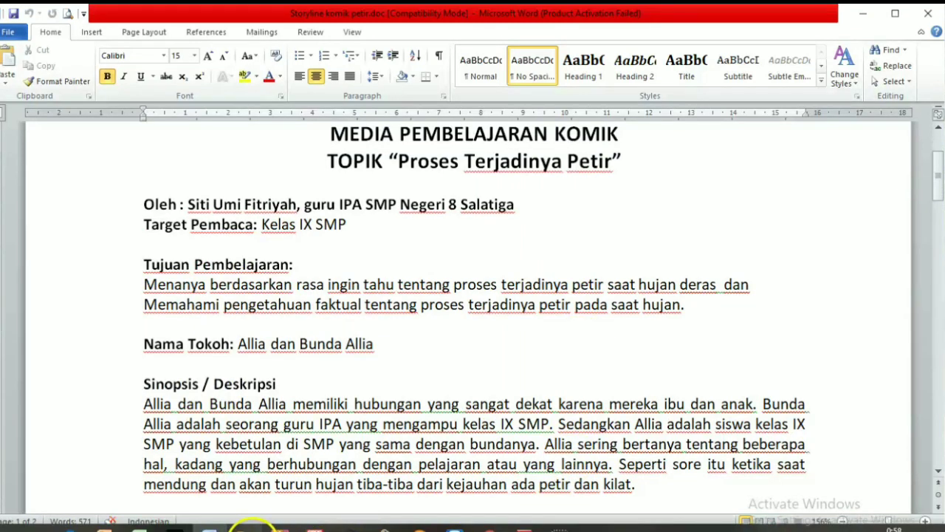
Step: Switch to File Explorer and examine the comic photos in Pictures > Untuk Video YT > Gambar unt comic life
click(244, 525)
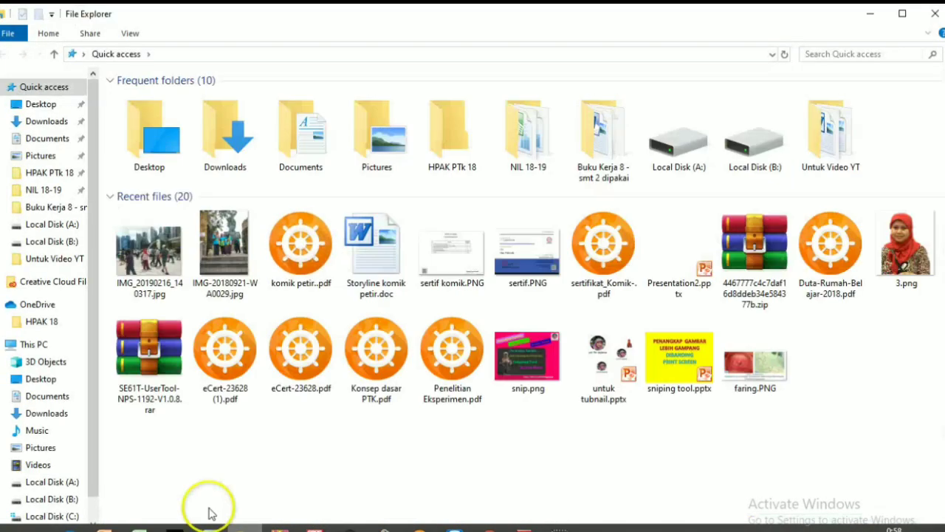
click(52, 450)
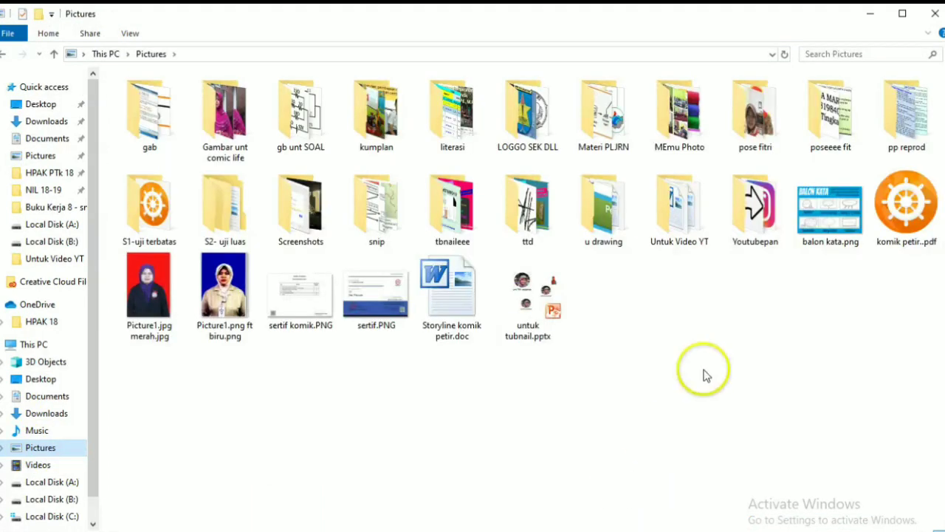
double_click(679, 218)
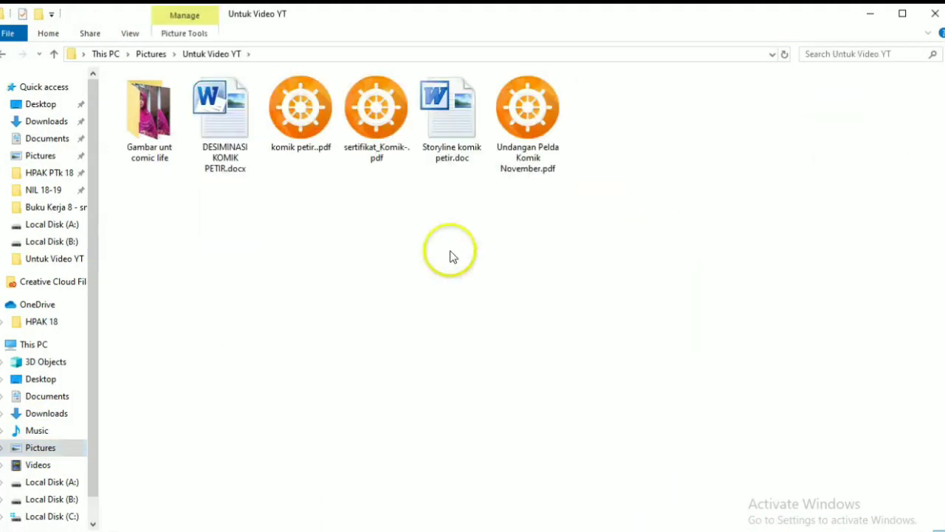
double_click(158, 136)
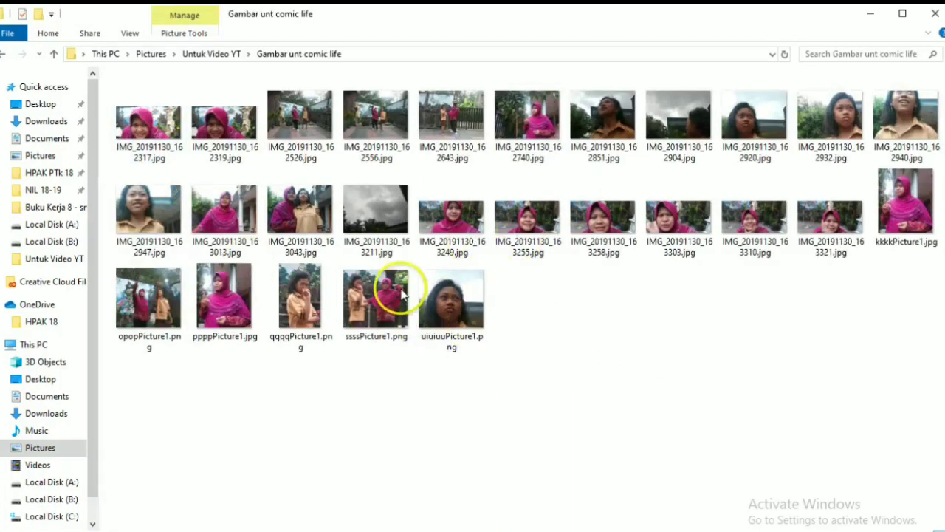
click(65, 449)
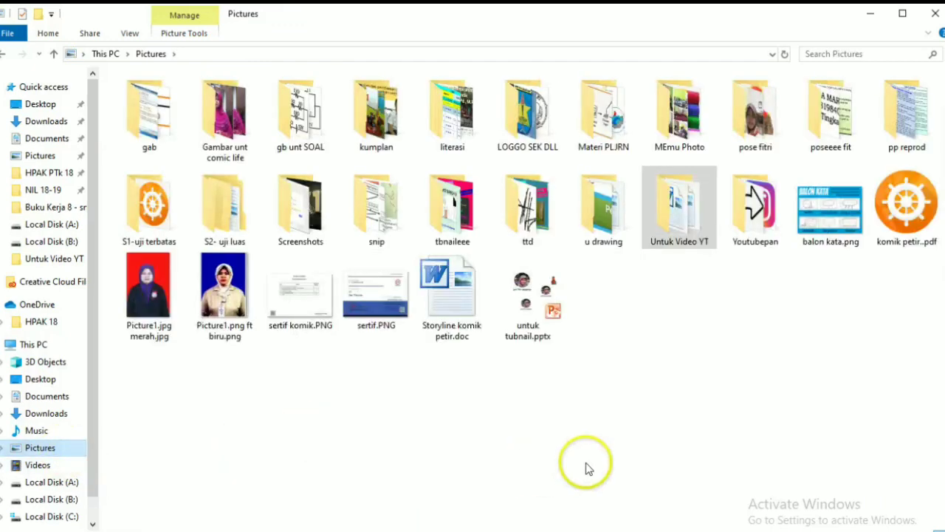
double_click(676, 238)
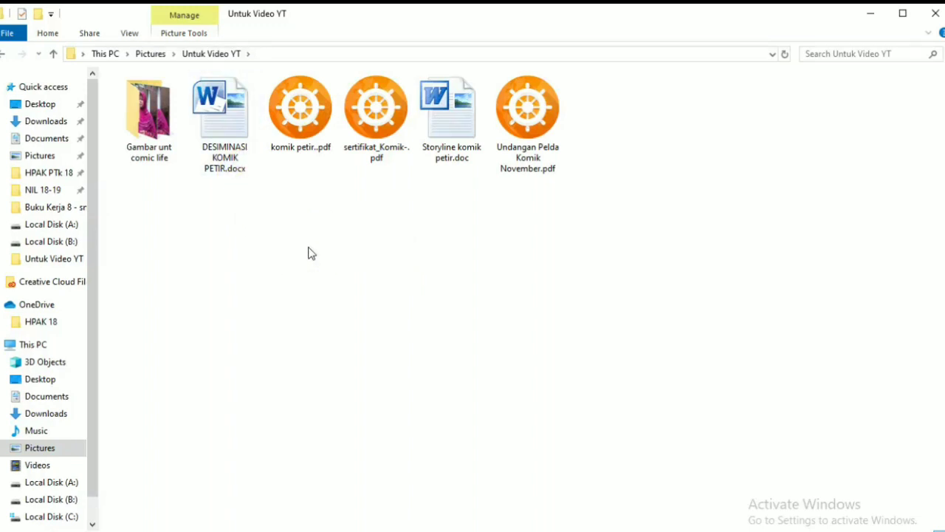
double_click(155, 135)
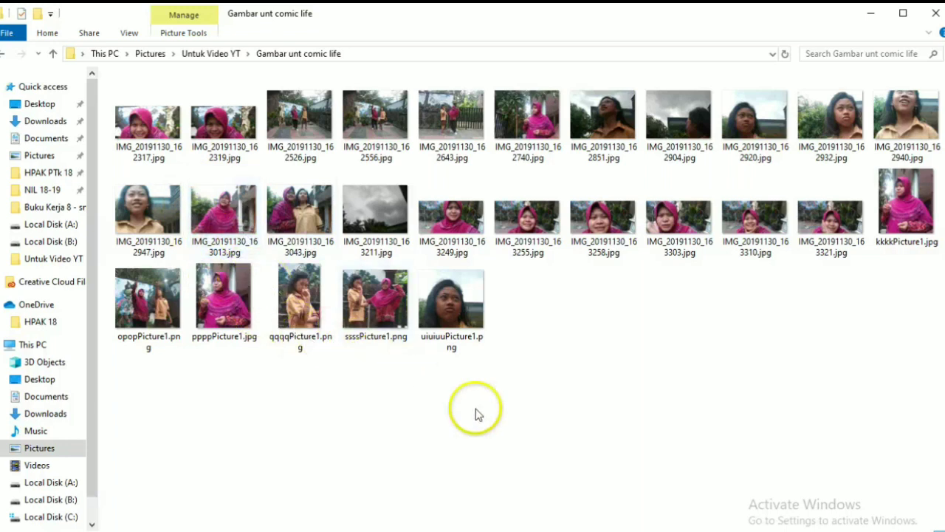
mouse_move(219, 191)
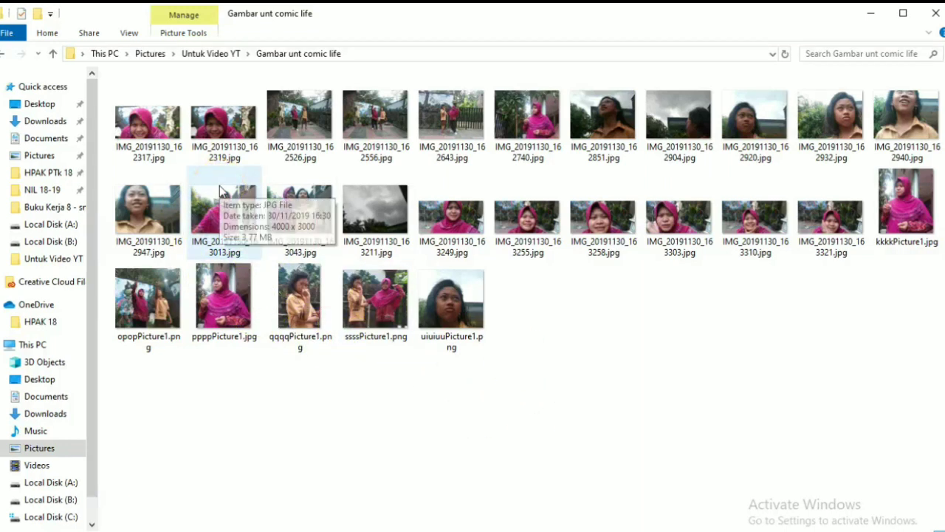
mouse_move(221, 130)
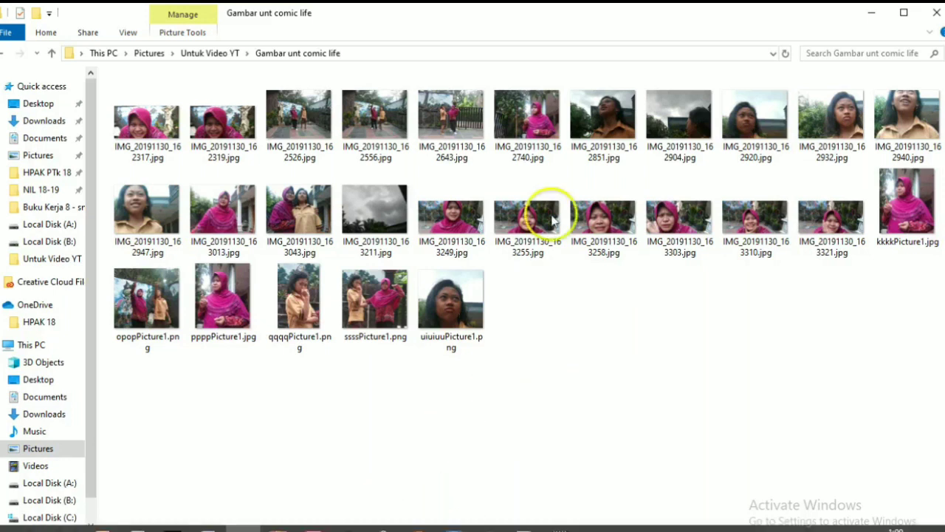
Step: Minimize the photo folder and review the storyline document from its synopsis to the start of the panel table
click(872, 14)
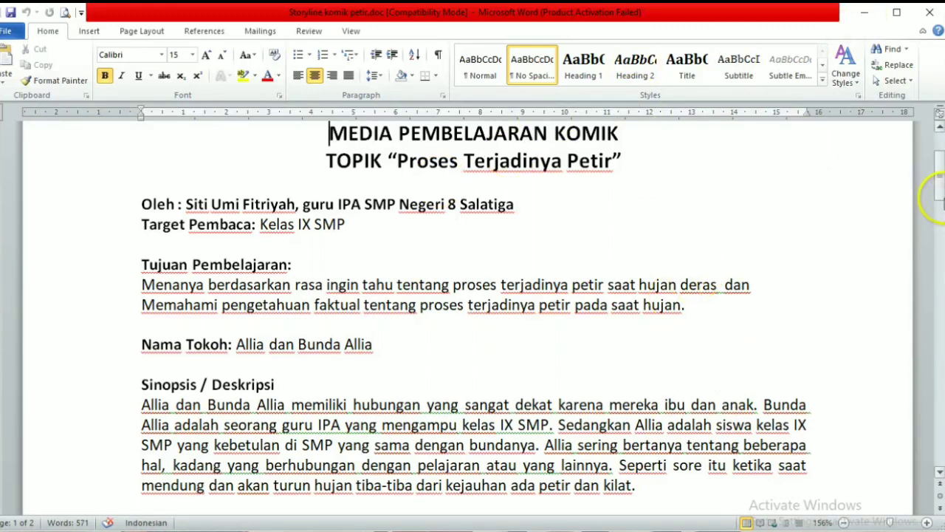
drag(939, 191, 940, 200)
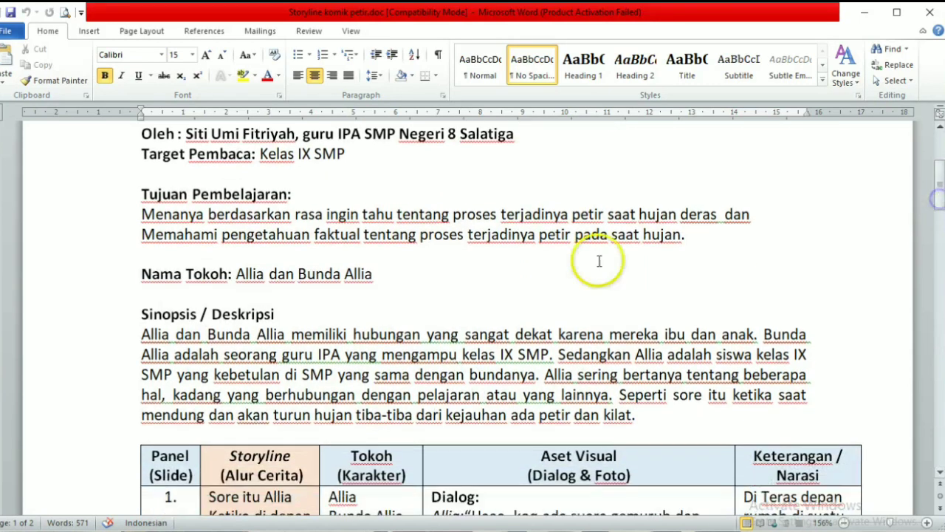
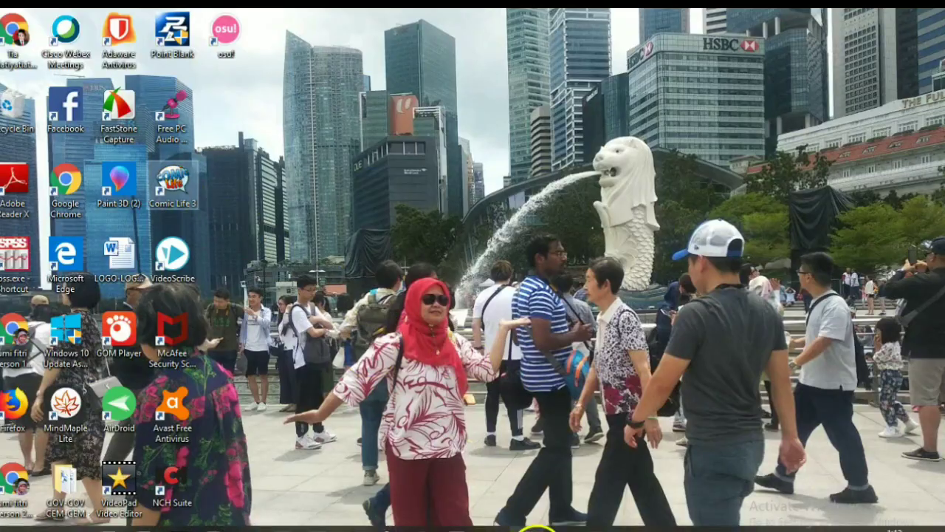
Step: Switch to Comic Life and create a new comic from the Retro template in the Education category
click(559, 531)
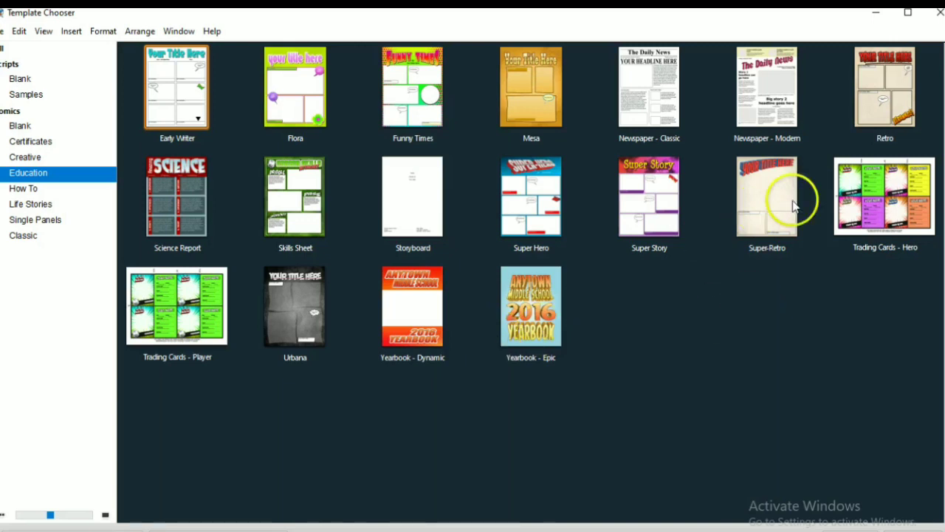
click(879, 118)
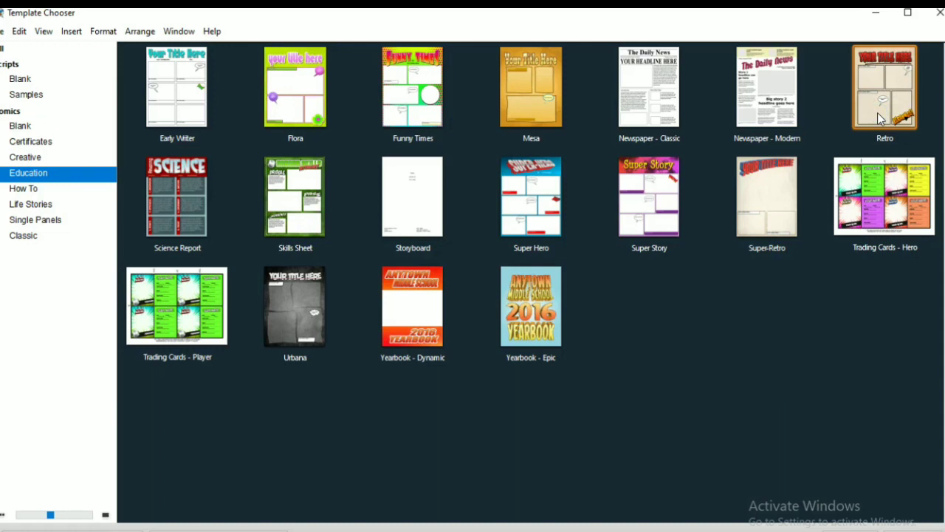
click(885, 117)
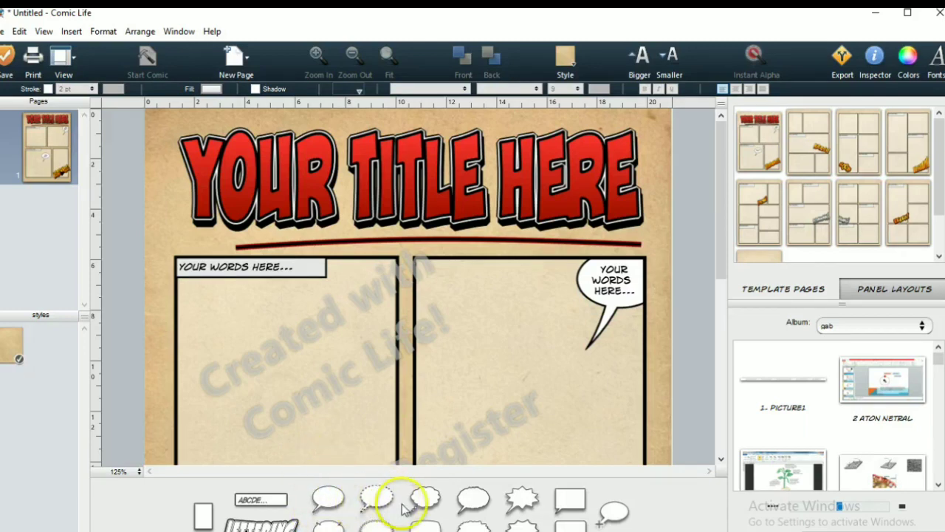
Step: Set the photo album to "Gambar unt comic life" so its pictures are available for the comic
drag(383, 508, 393, 521)
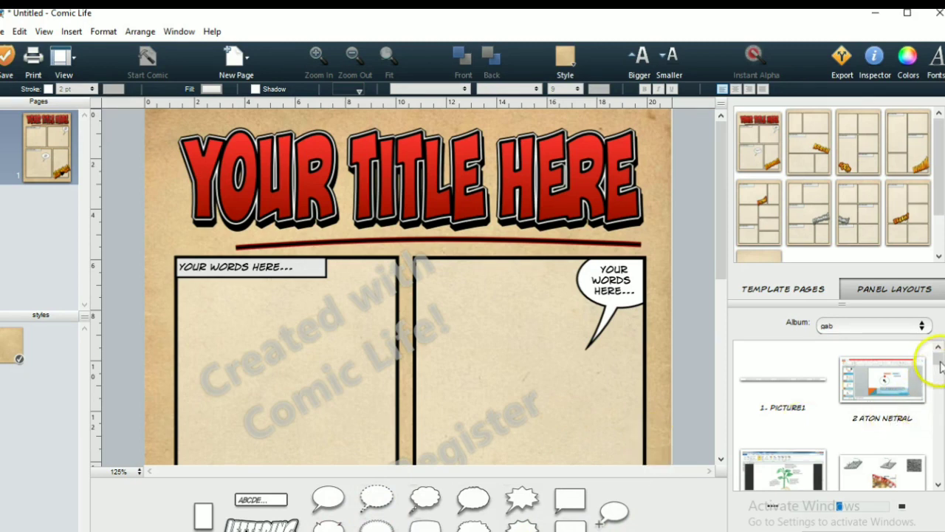
click(922, 326)
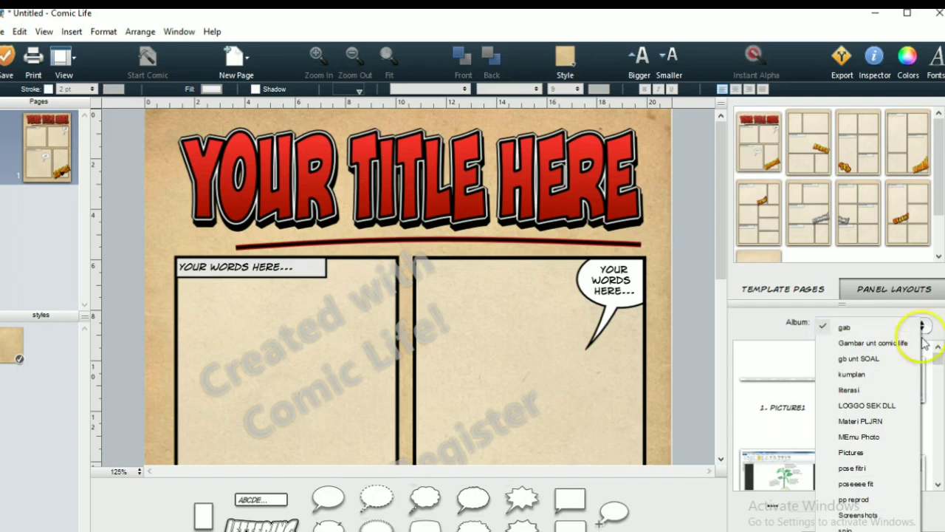
click(877, 344)
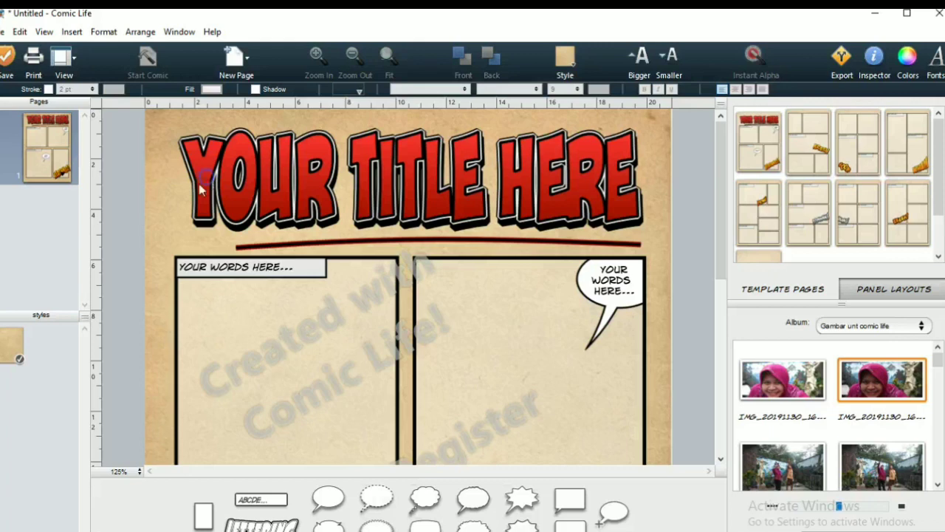
Step: Open the comic title for editing, look up the topic title at the start of the Word storyline, and return to Comic Life
drag(209, 181, 200, 191)
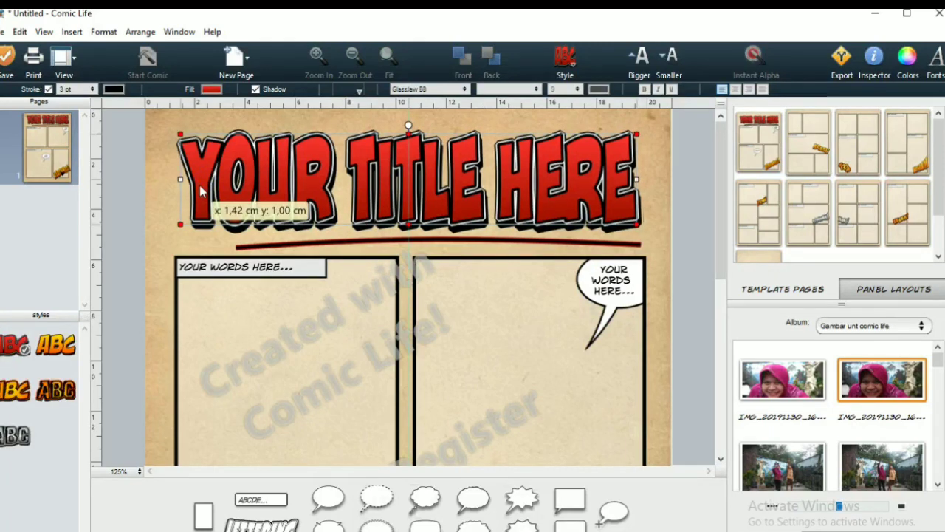
double_click(198, 184)
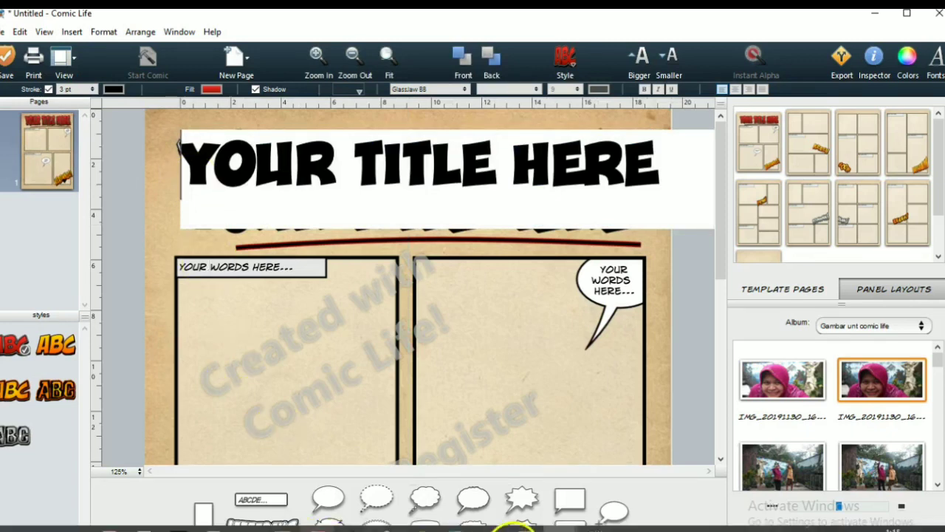
mouse_move(210, 521)
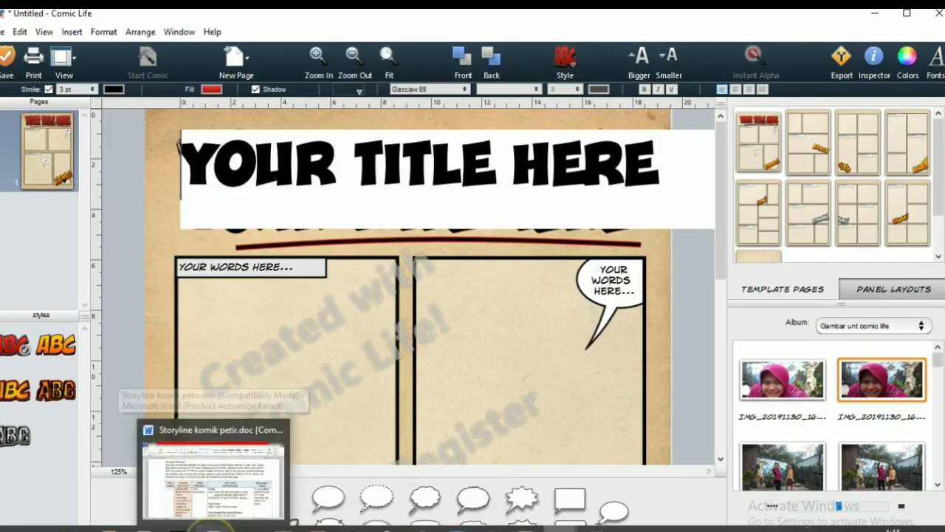
click(214, 521)
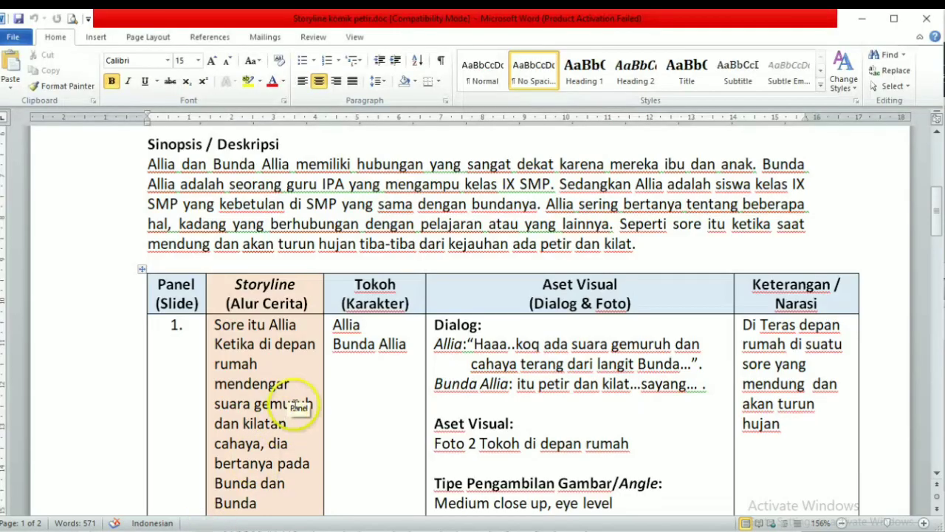
click(296, 406)
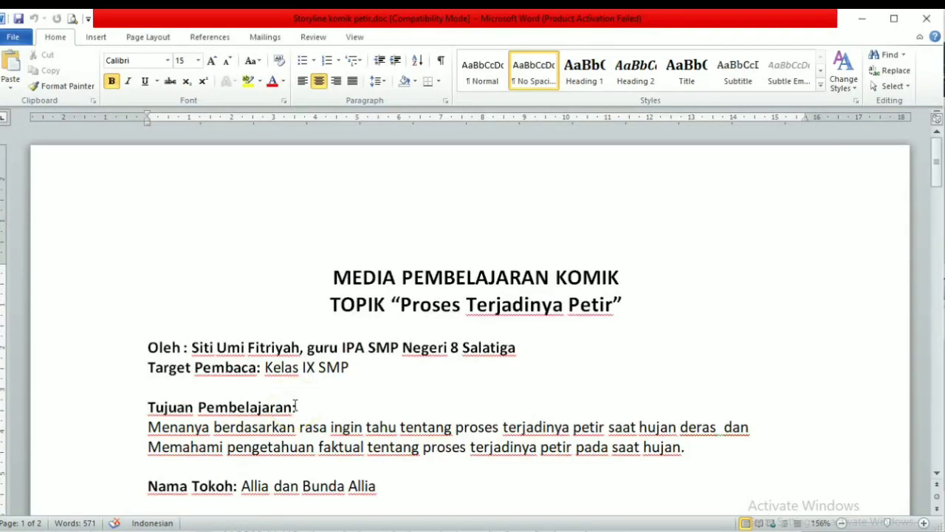
scroll(295, 406, down, 3)
scroll(295, 406, up, 3)
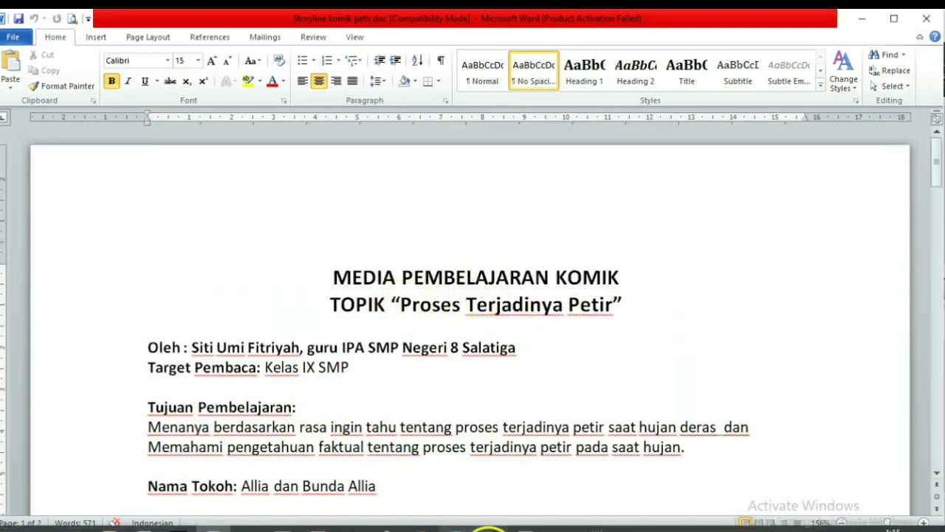
click(566, 523)
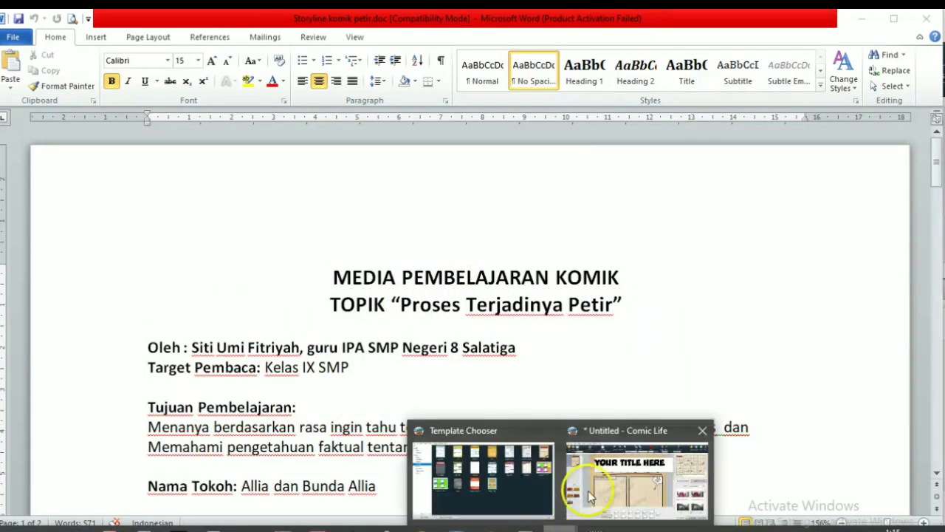
click(588, 501)
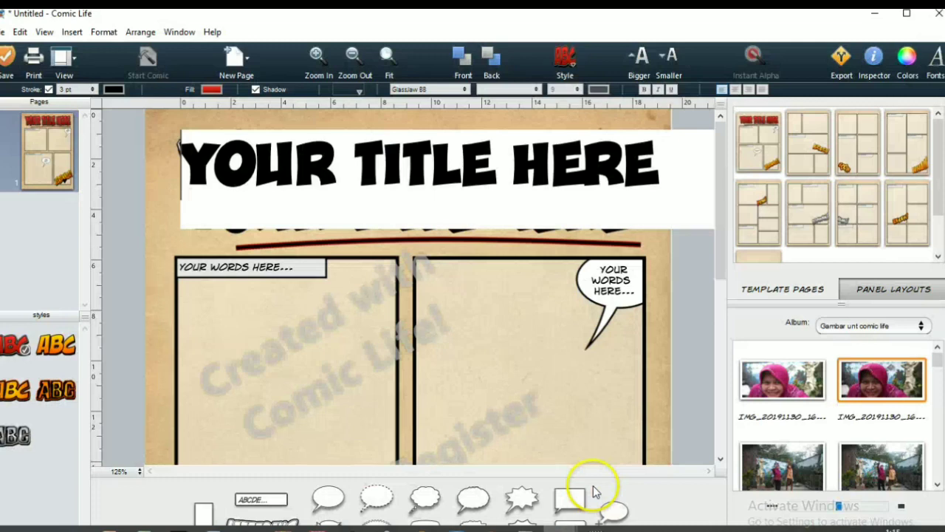
Step: Replace the title placeholder text with "PROSES TERJADINYA PETIR"
double_click(191, 174)
text(PROSES)
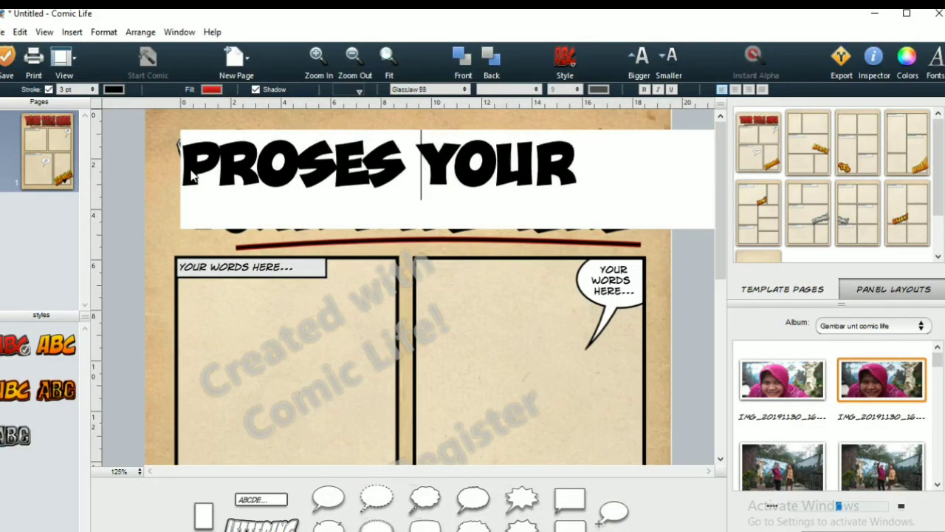
text( TER)
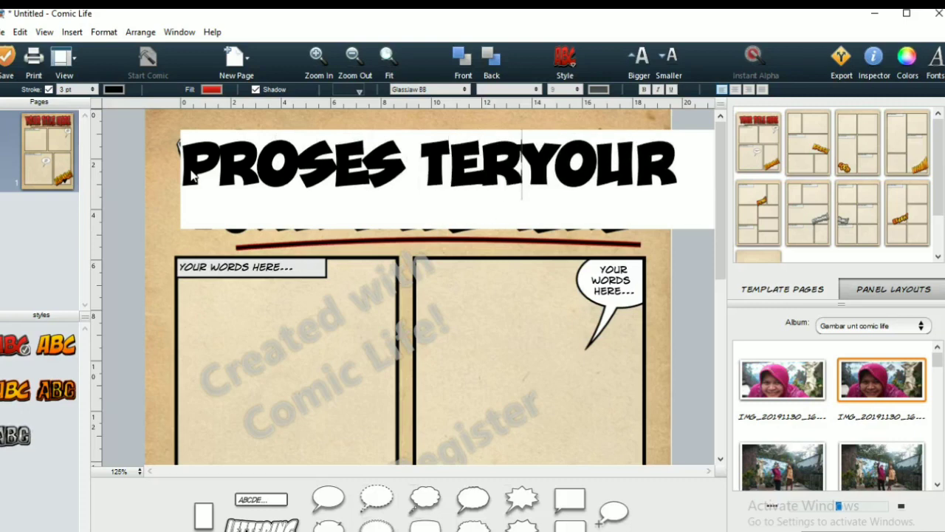
text(JA)
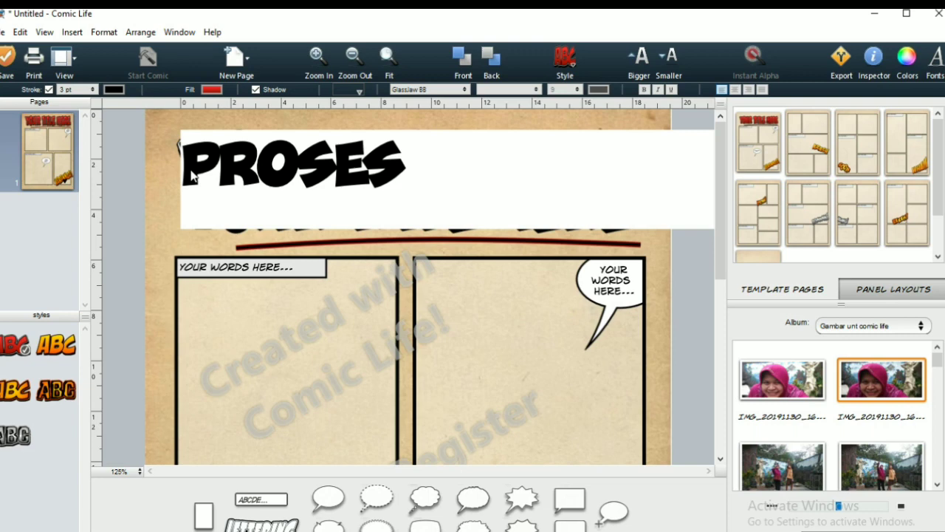
click(529, 282)
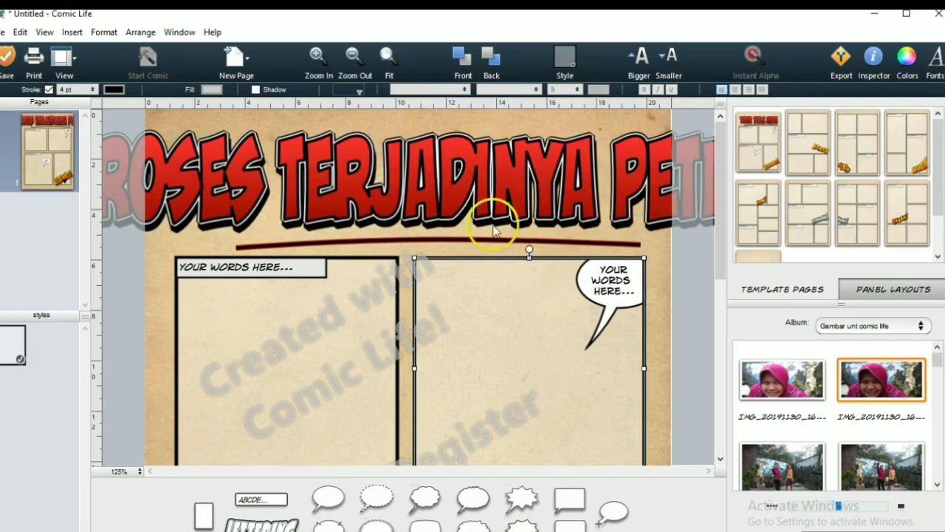
Step: Reposition the title lettering and shrink it to roughly the page's width, above the curved red line
click(325, 197)
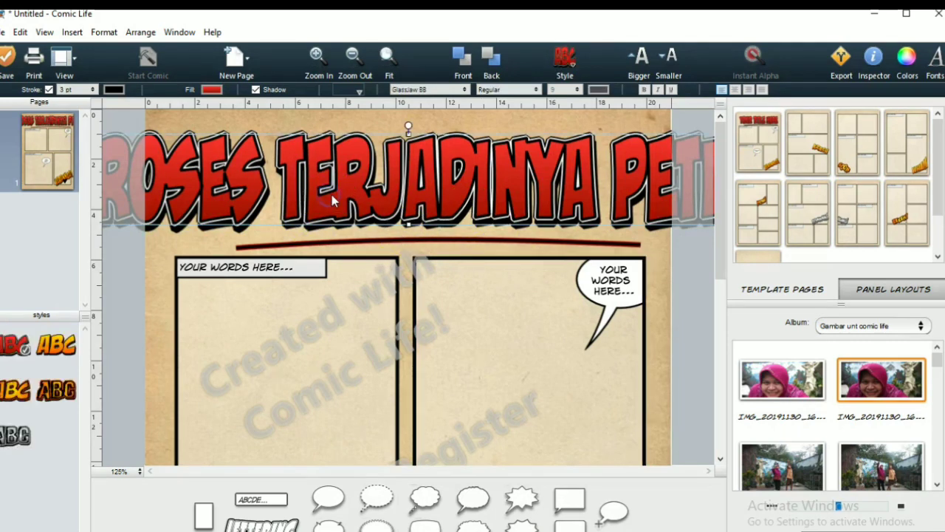
drag(274, 169, 391, 181)
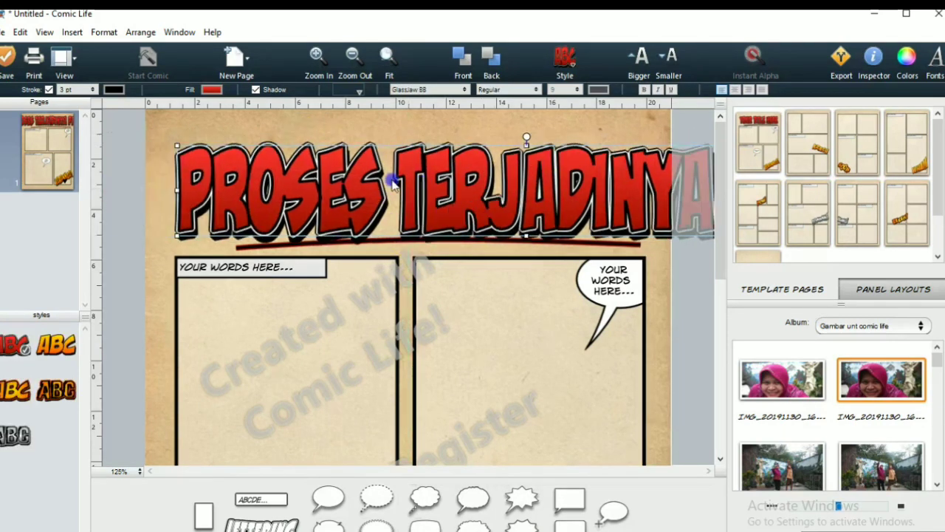
drag(178, 147, 283, 193)
drag(416, 216, 319, 173)
click(190, 150)
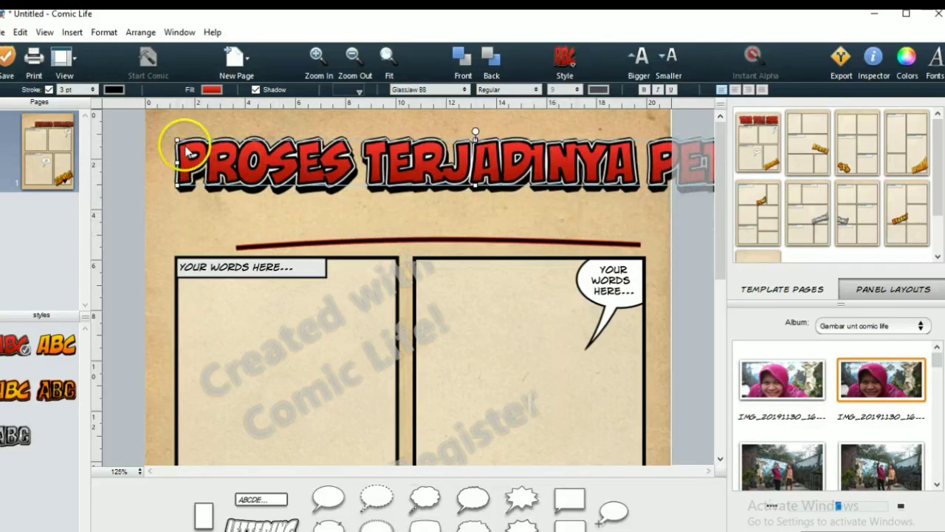
drag(189, 150, 241, 168)
drag(568, 177, 480, 178)
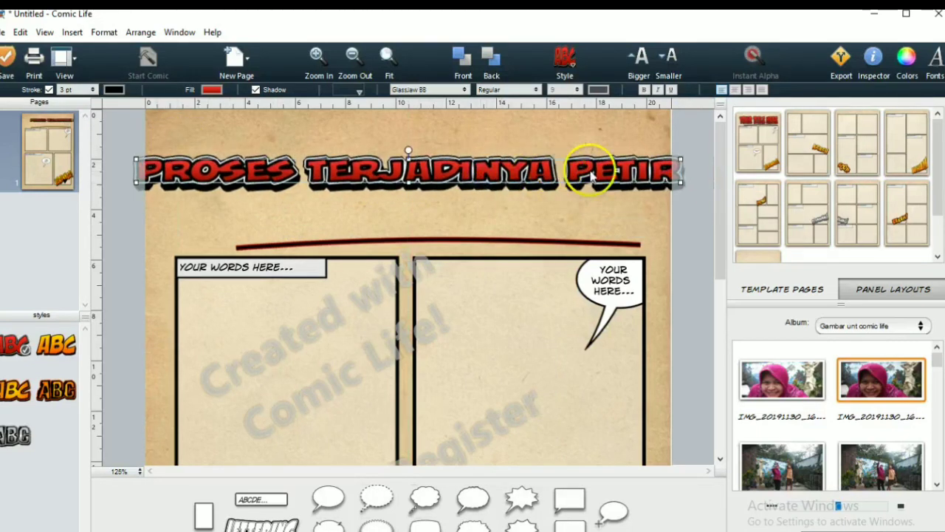
click(658, 180)
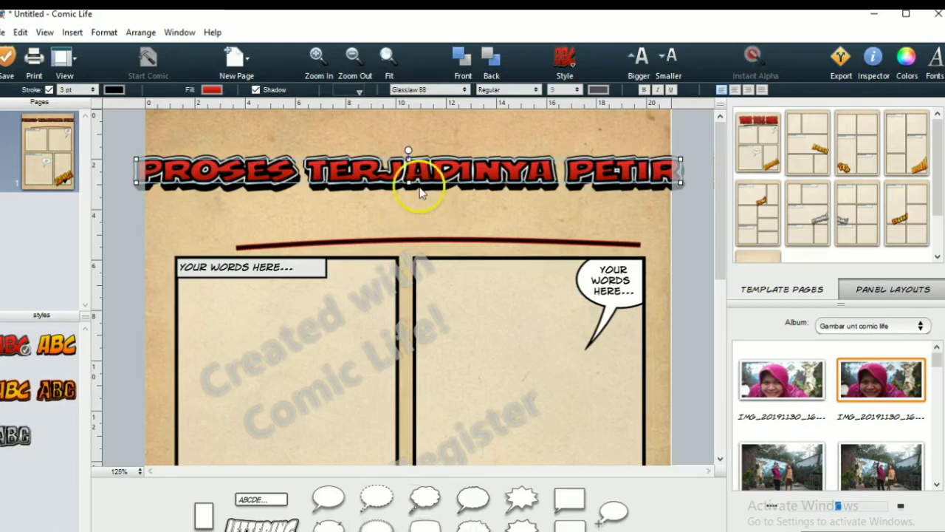
Step: Tilt the title slightly upward to the right and narrow it from both ends to fit within the page
drag(400, 145, 407, 149)
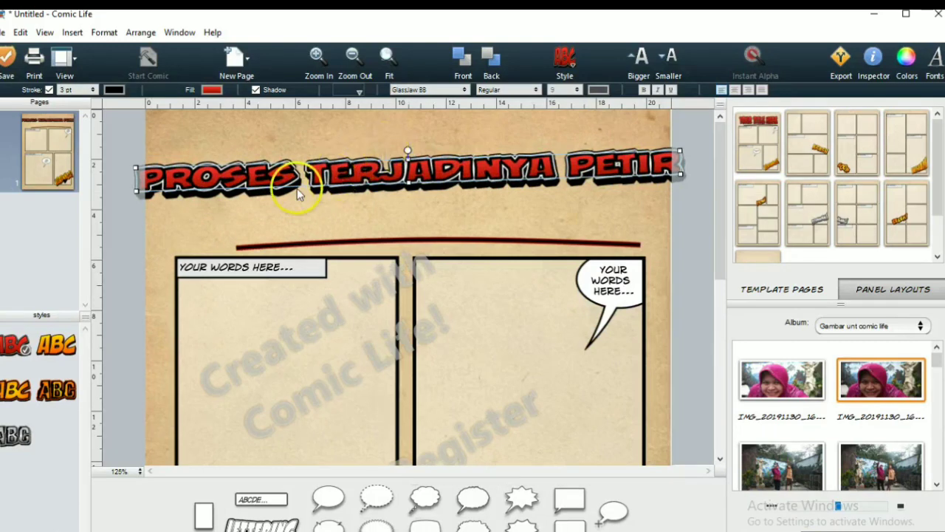
drag(137, 192, 212, 201)
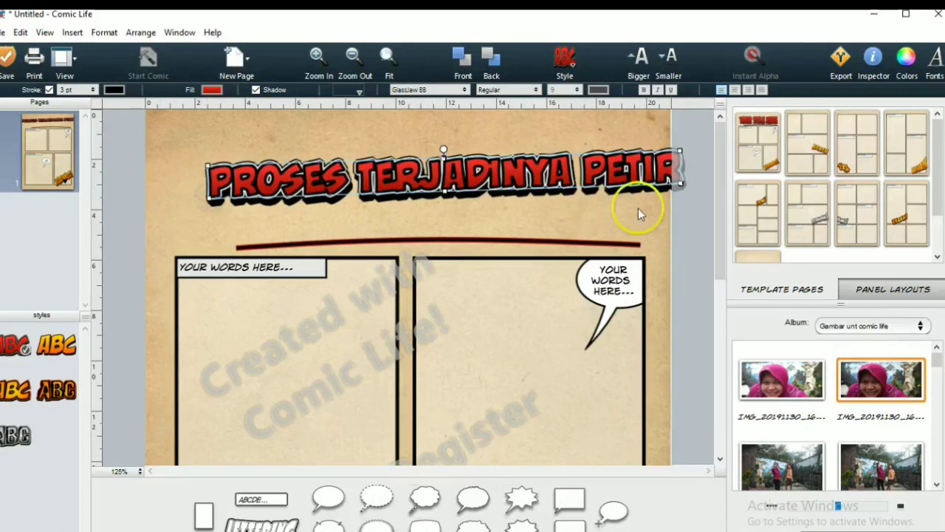
drag(680, 188, 627, 192)
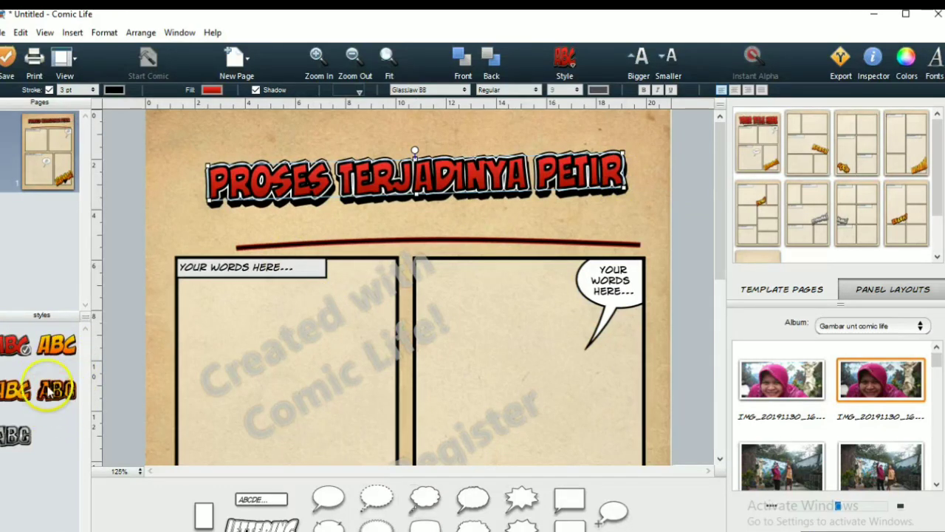
Step: Try the orange lettering style with the red outline on the title, settling on the yellow-orange style with a thin black outline
click(12, 397)
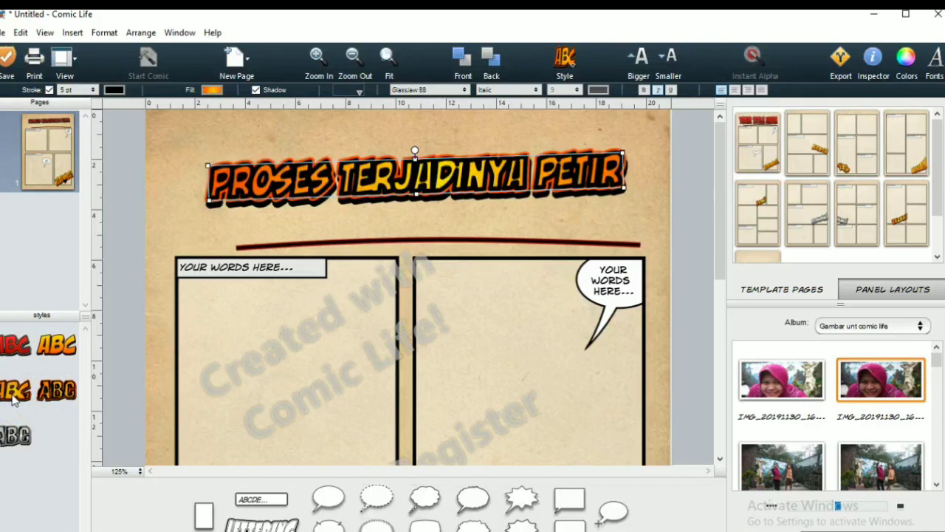
click(56, 354)
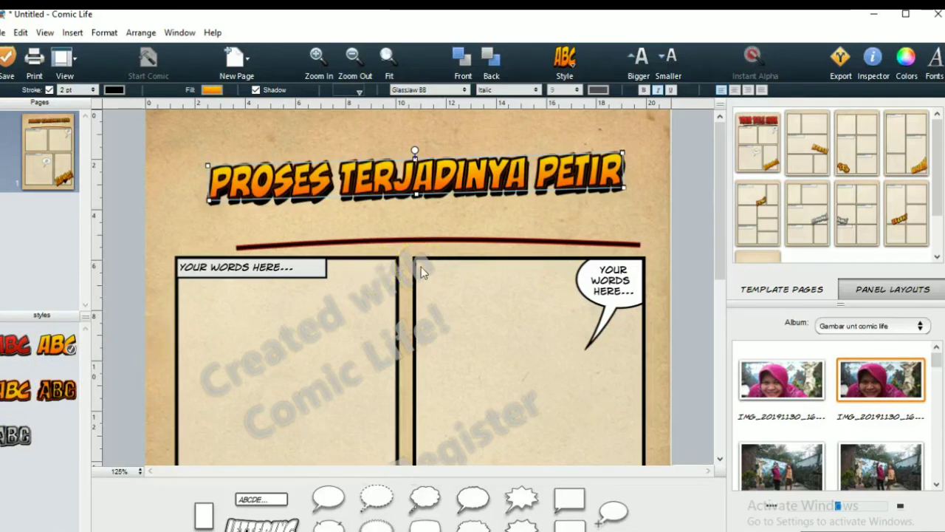
click(323, 244)
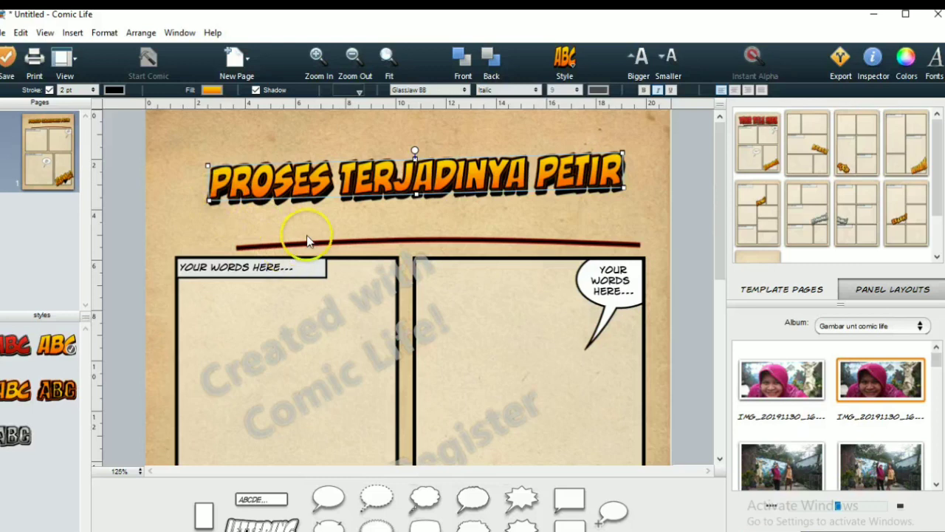
Step: Open the first panel's caption for editing and look up panel 1's narration in the Word storyline, returning to the comic
click(191, 274)
double_click(185, 270)
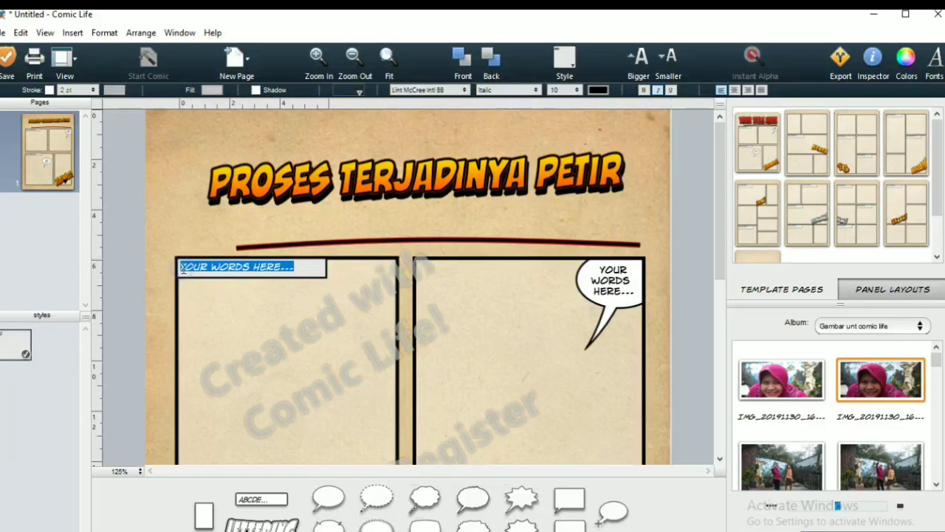
click(180, 266)
mouse_move(345, 531)
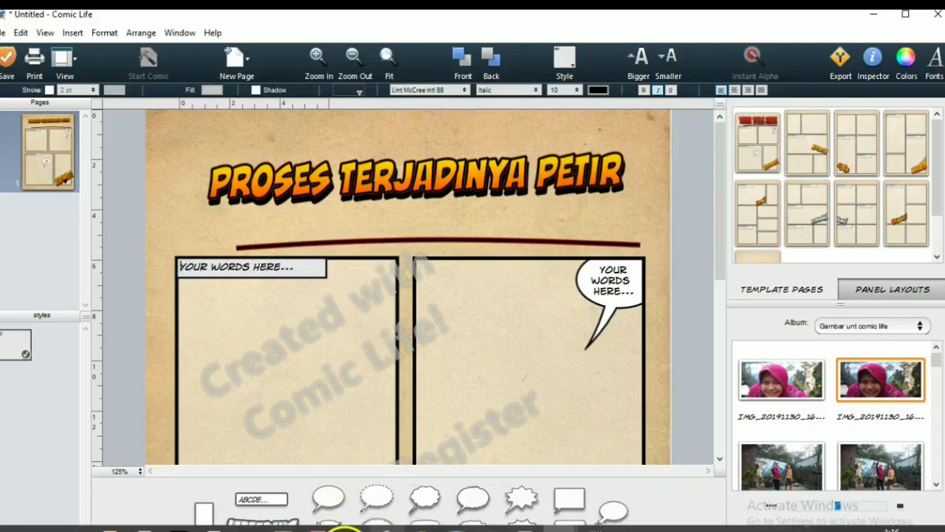
click(211, 526)
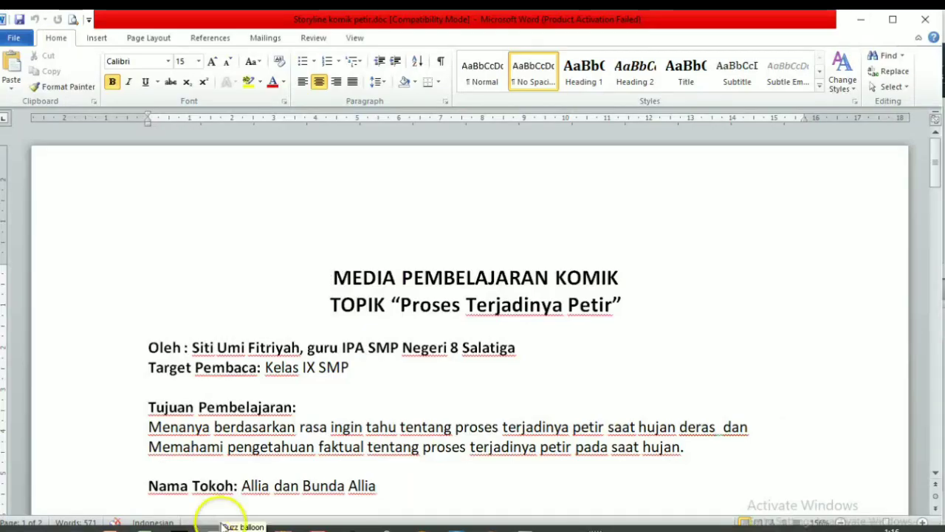
scroll(246, 468, down, 6)
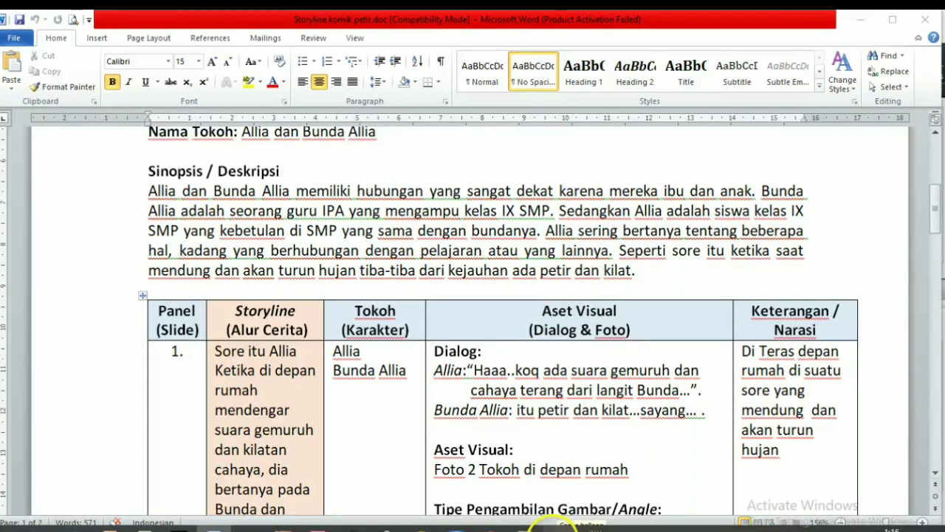
mouse_move(550, 525)
click(591, 476)
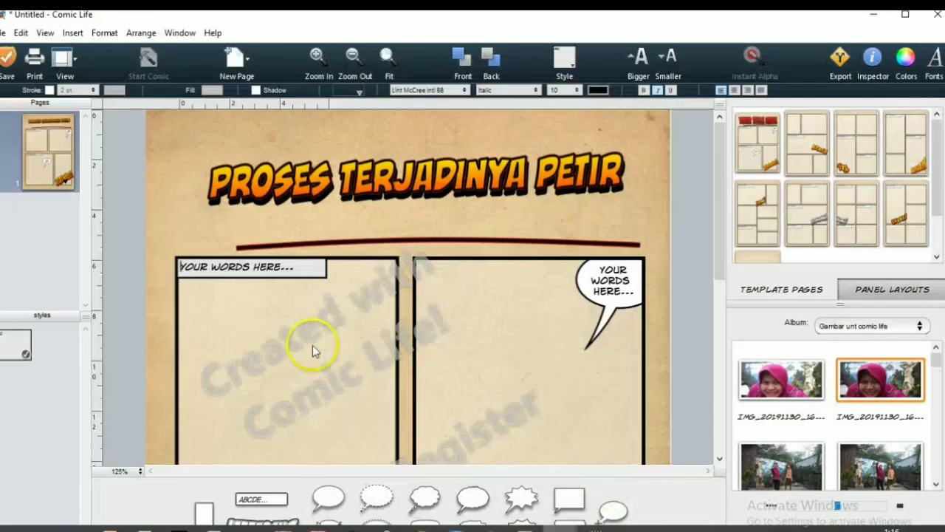
Step: Enter "DI TERAS DEPAN RUMAH, DI SUATU SORE" before the placeholder text in the first panel's caption
double_click(189, 271)
text(D)
text(I TER)
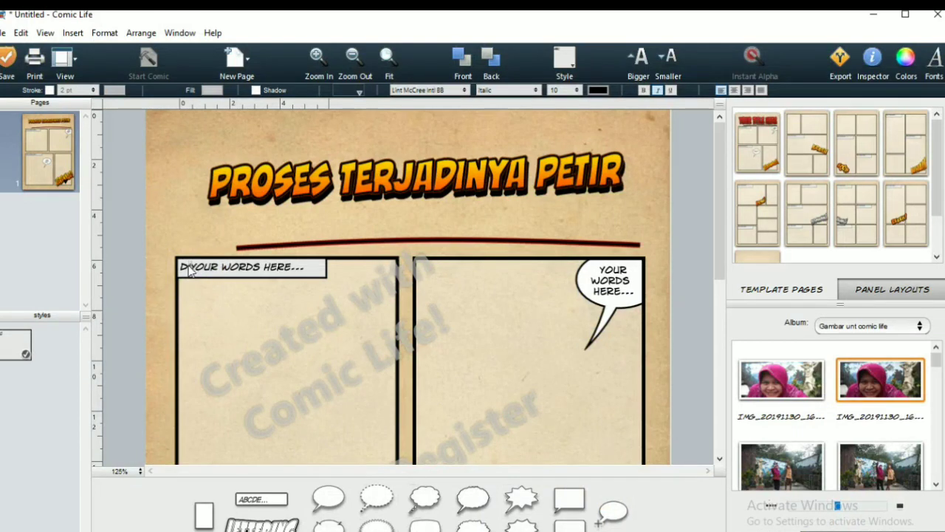
text(AS)
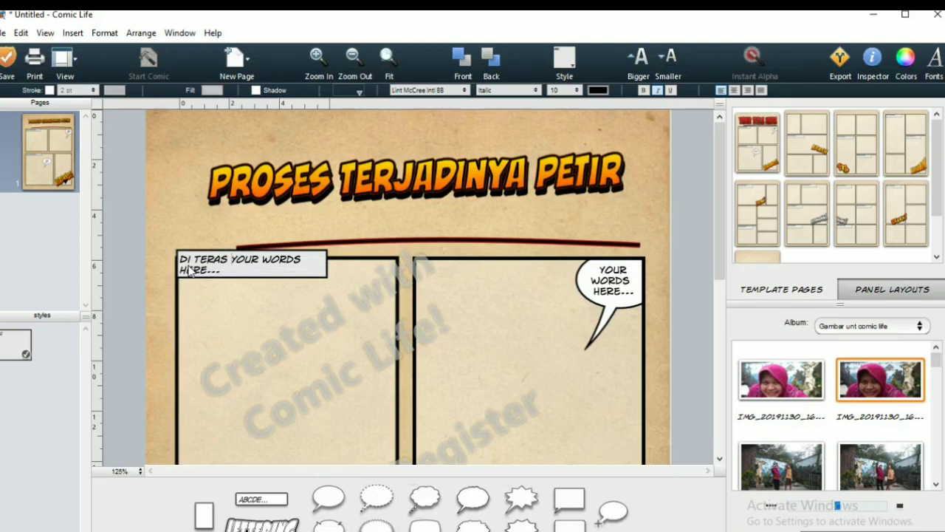
text( DEPAN)
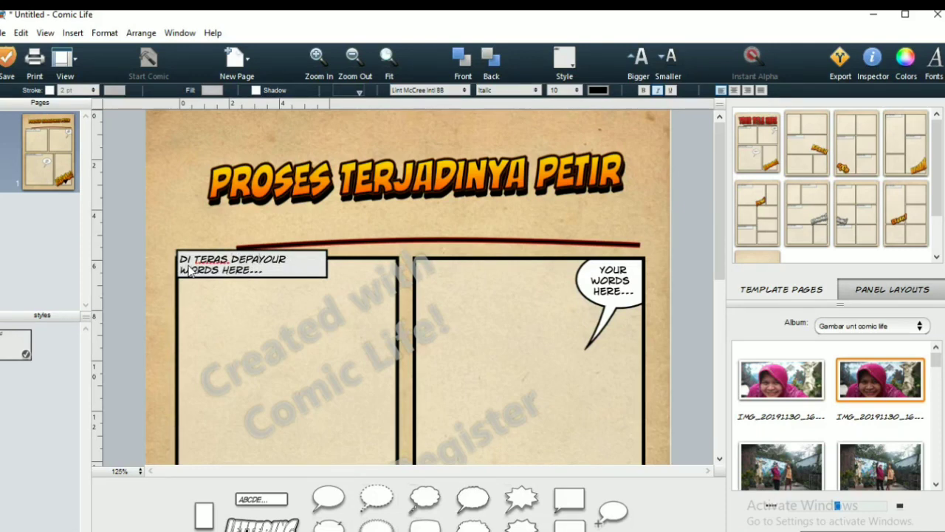
text( RUMAH)
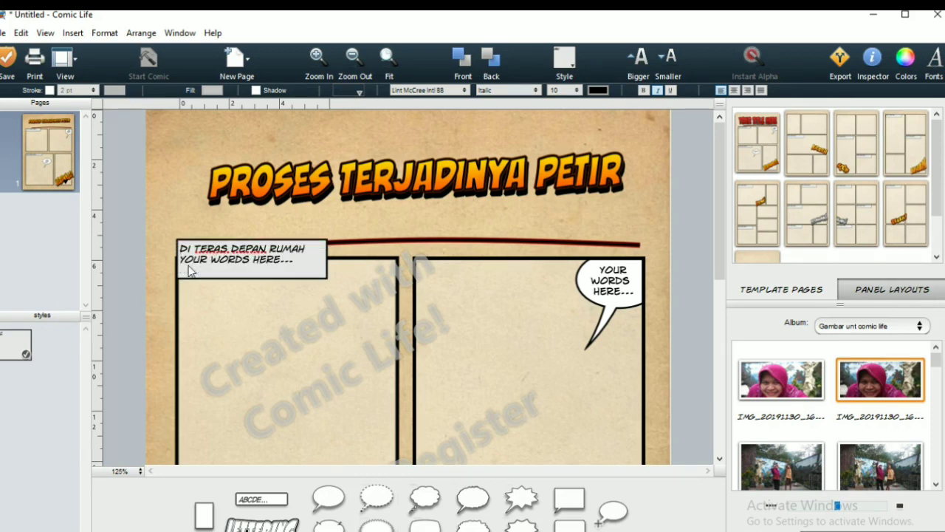
key(BackSpace)
text(, DI SUATU )
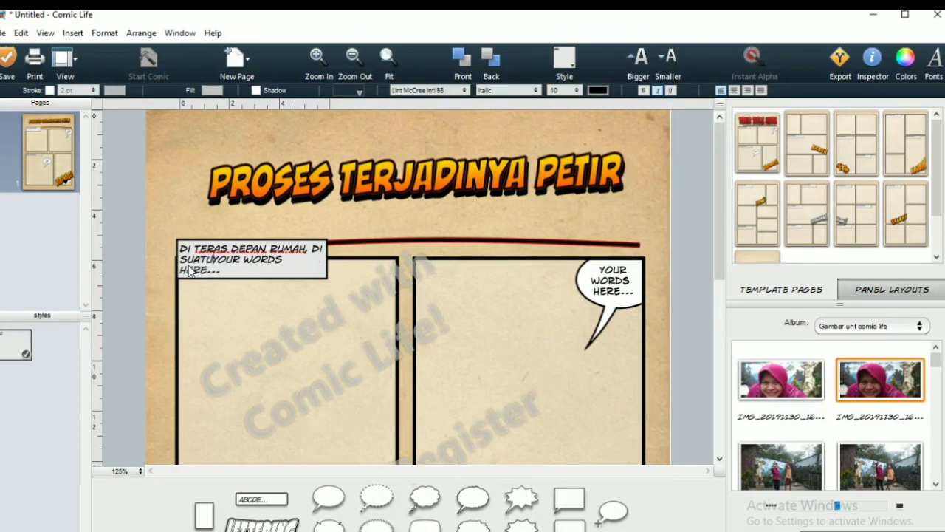
text(SORE)
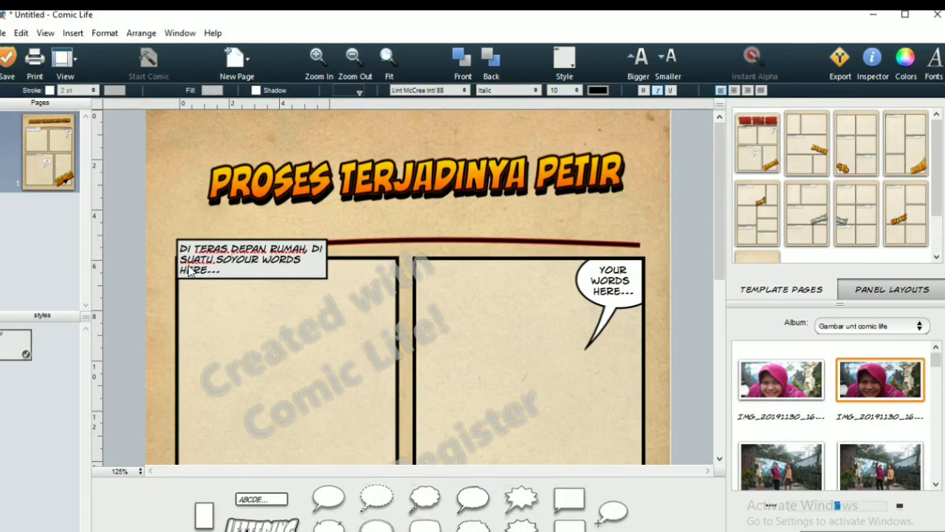
Step: Delete the leftover placeholder "YOUR WORDS HERE..." from the first panel's caption
key(Delete)
key(Delete)
key(Delete)
key(Delete)
key(Delete)
key(Delete)
key(Delete)
key(Delete)
key(Delete)
key(Delete)
key(Delete)
key(Delete)
key(Delete)
key(Delete)
key(Delete)
key(Delete)
key(Delete)
key(Delete)
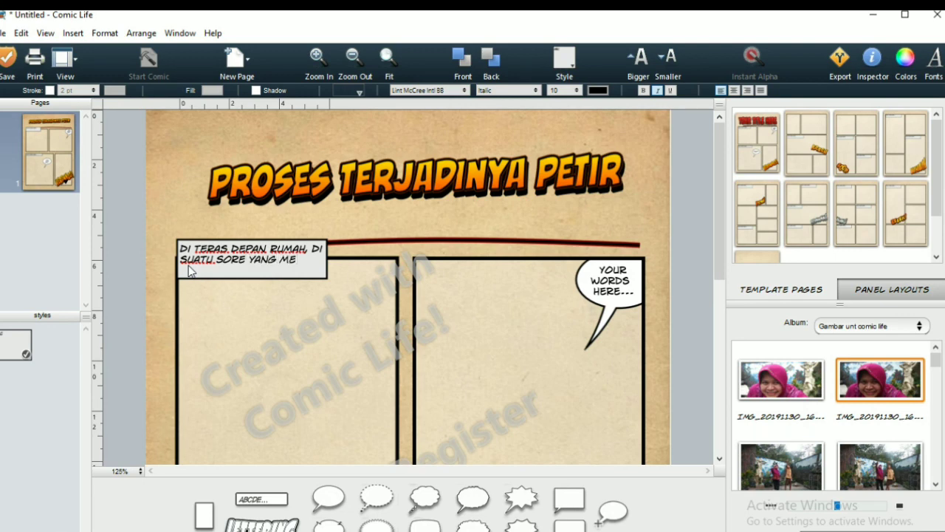
Step: Complete the first panel's caption with "YANG MENDUNG DAN AKAN TURUN HUJAN"
text(YANG MENDUNG, DAN AKAN TURUN, HUJAN)
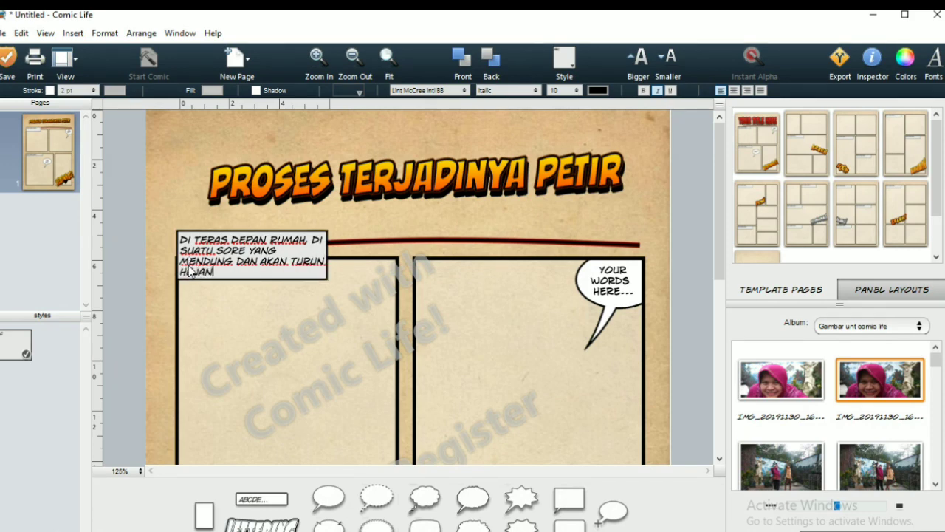
click(344, 333)
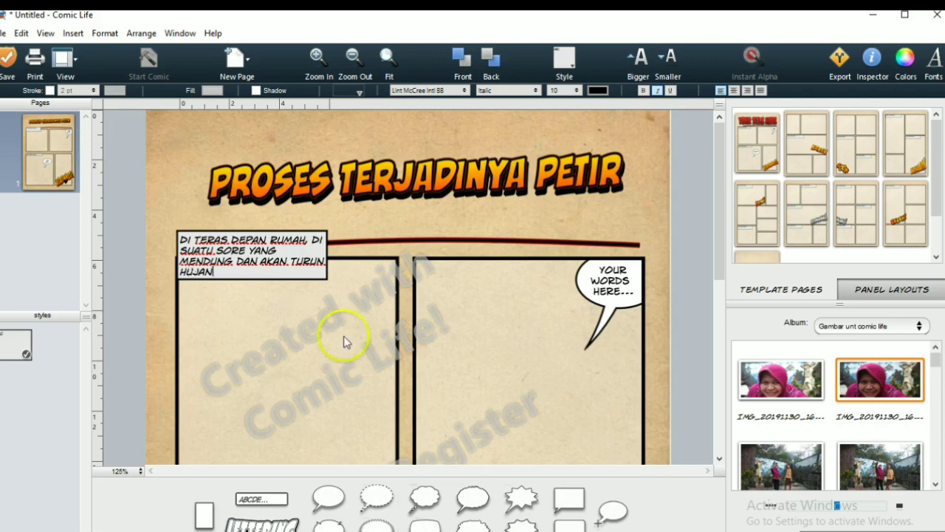
click(275, 271)
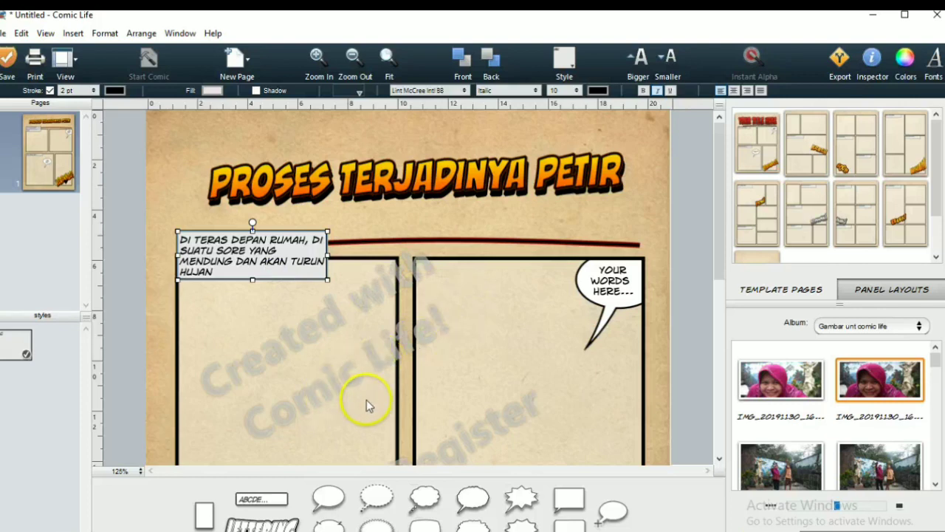
Step: Find the album photo of the woman in the magenta headscarf hugging the girl in the tan shirt and place it in the first panel
drag(718, 270, 721, 313)
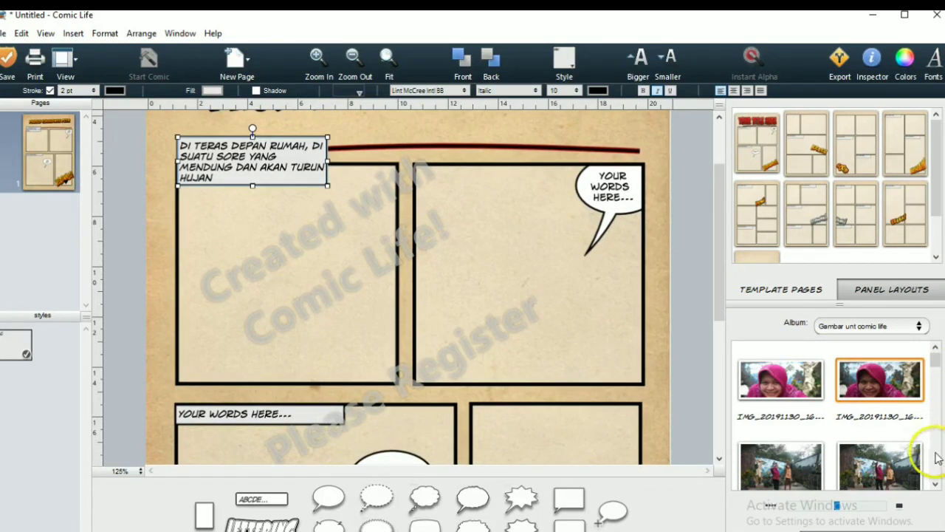
click(936, 484)
click(936, 485)
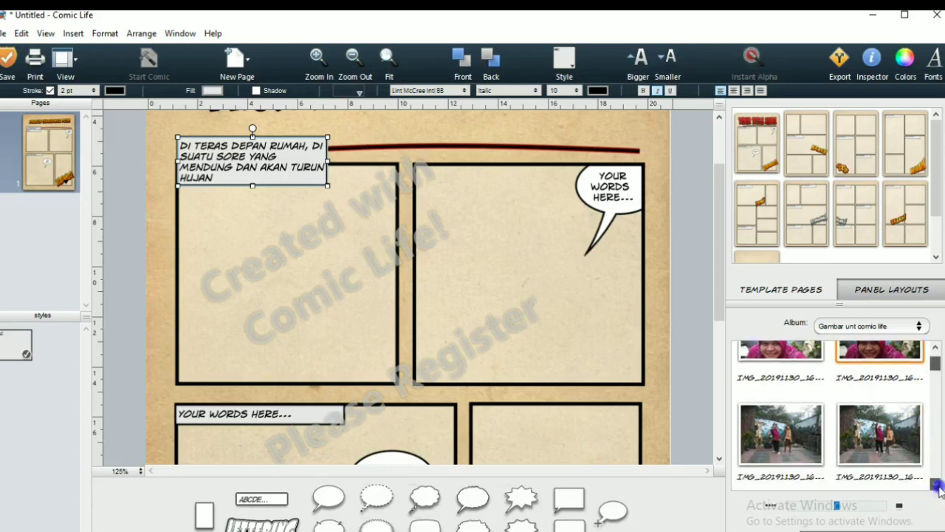
drag(936, 485, 936, 484)
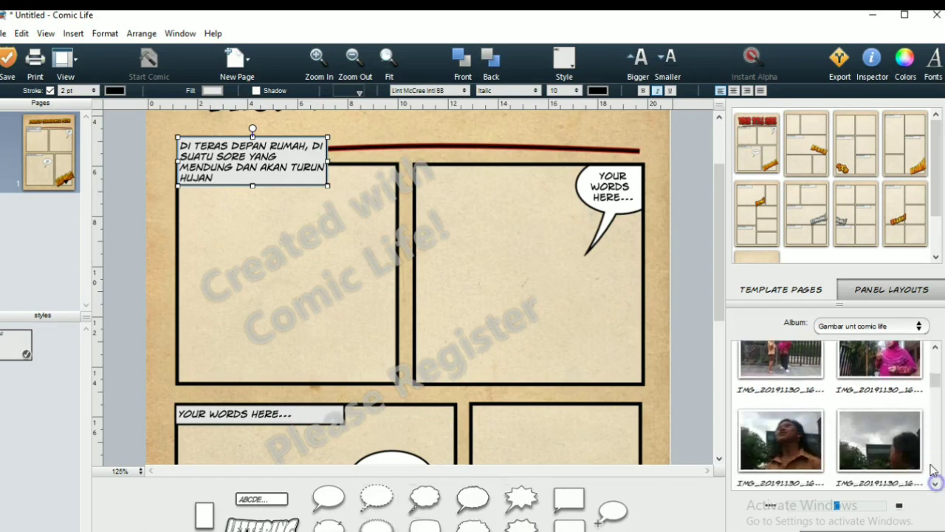
click(934, 379)
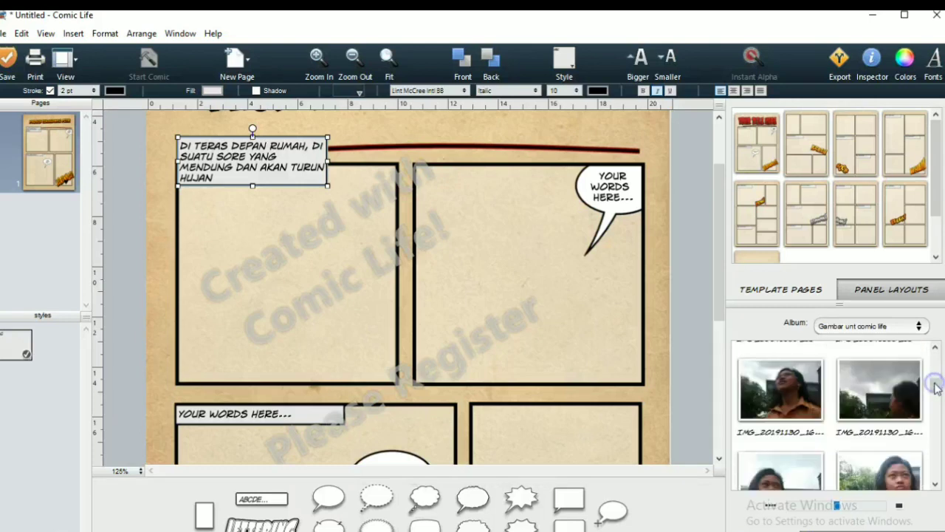
click(935, 484)
click(935, 484)
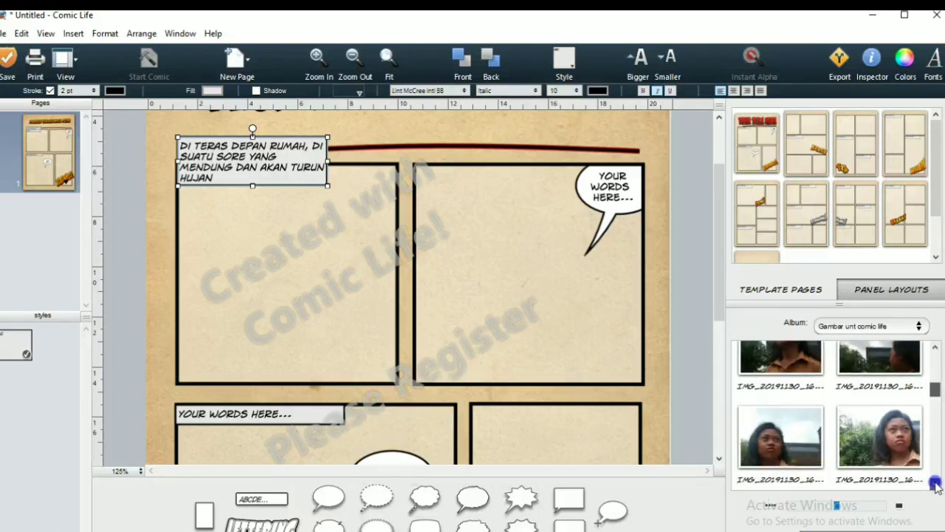
click(935, 484)
click(935, 484)
click(936, 484)
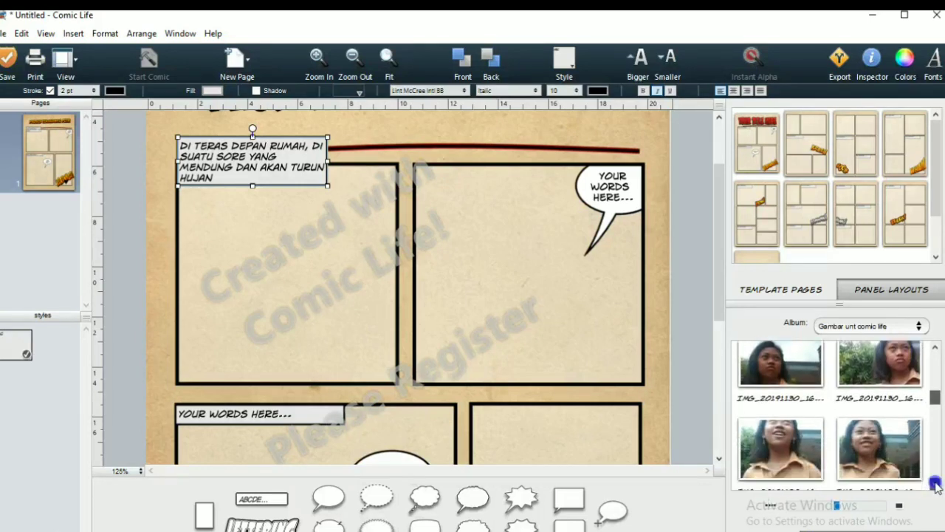
click(935, 483)
drag(936, 399, 938, 407)
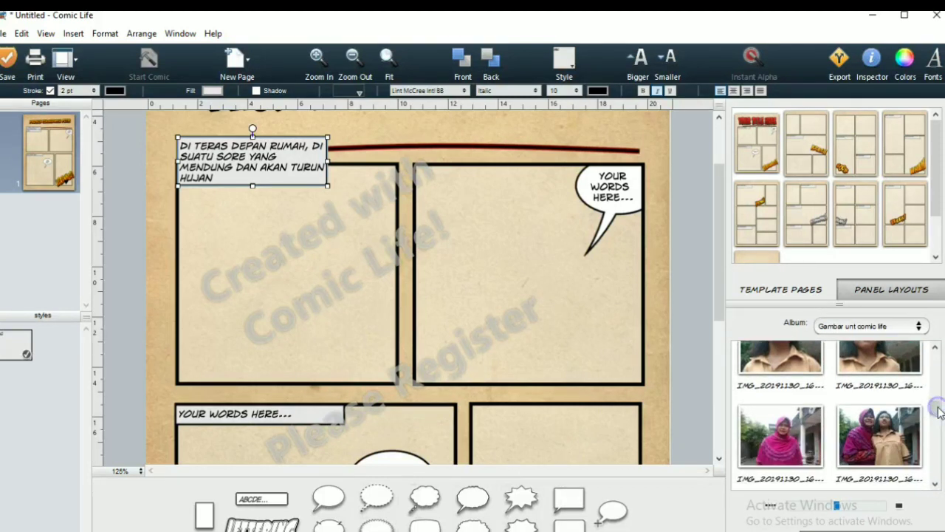
click(883, 446)
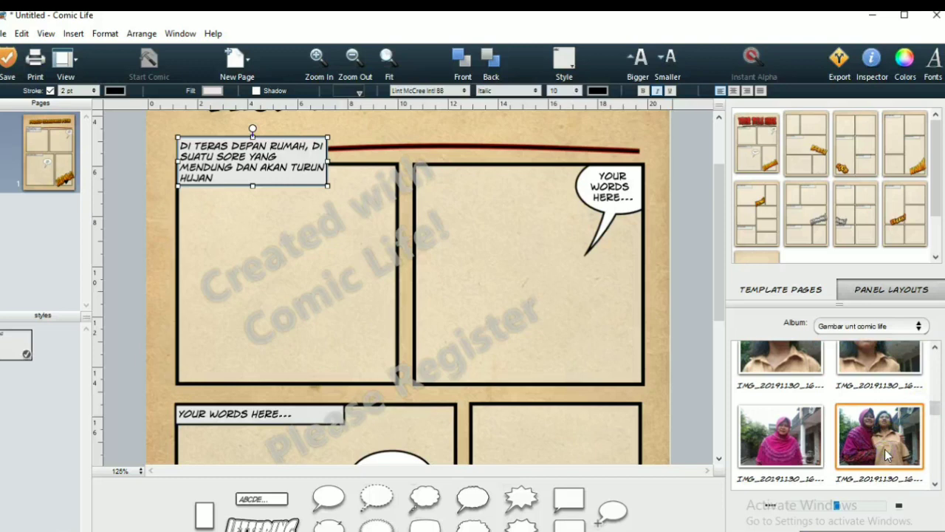
drag(883, 450, 319, 284)
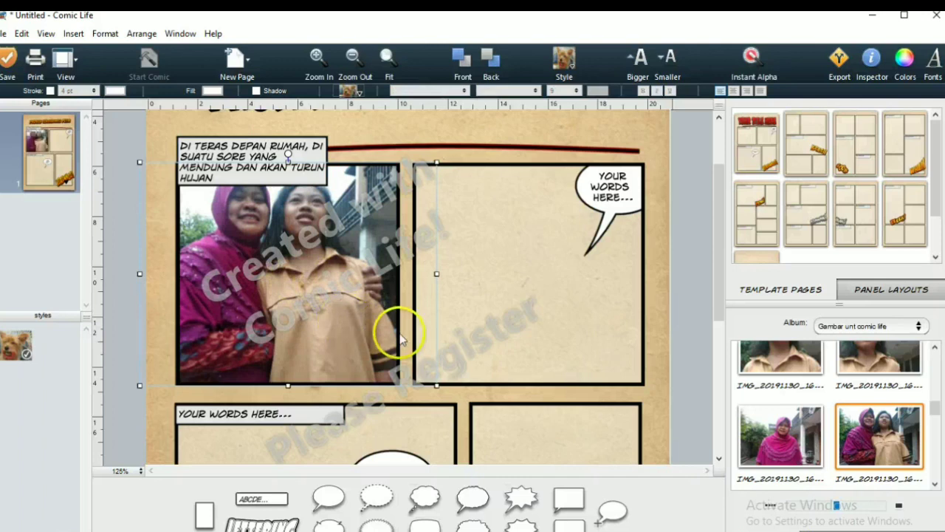
Step: Fill the empty panel beside the first one with the album photo of the girl looking up at the cloudy sky
click(506, 321)
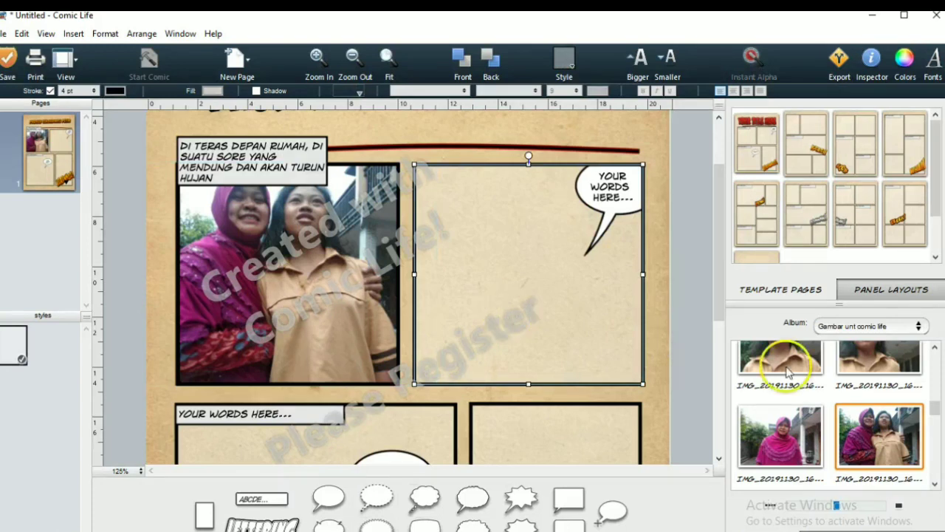
drag(935, 412, 935, 479)
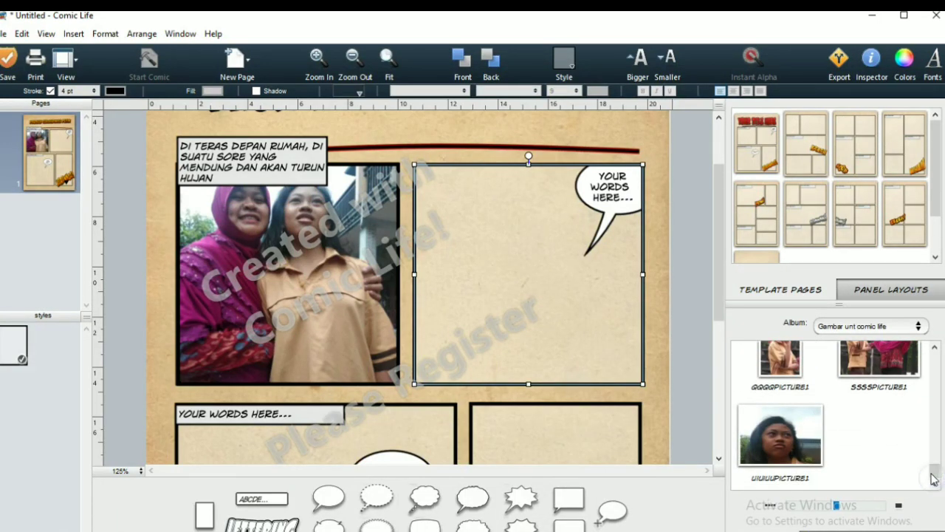
drag(936, 473, 944, 384)
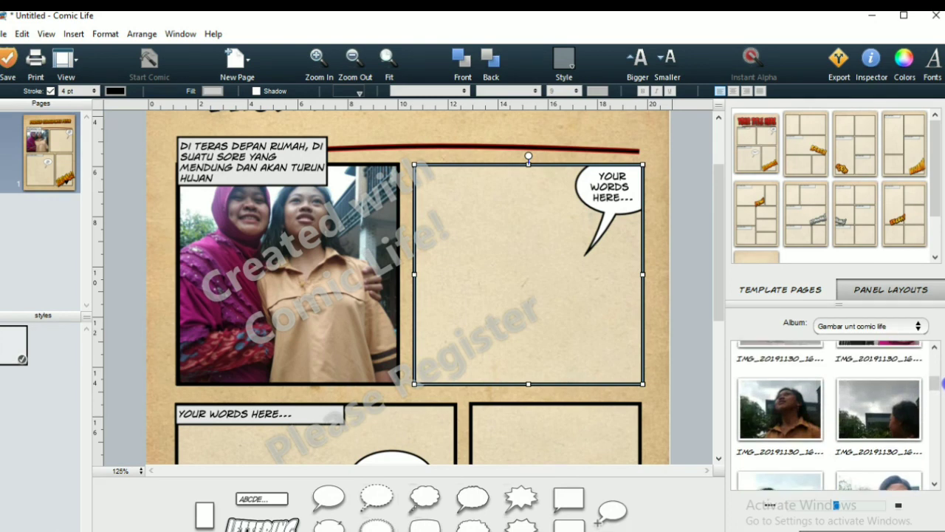
click(787, 412)
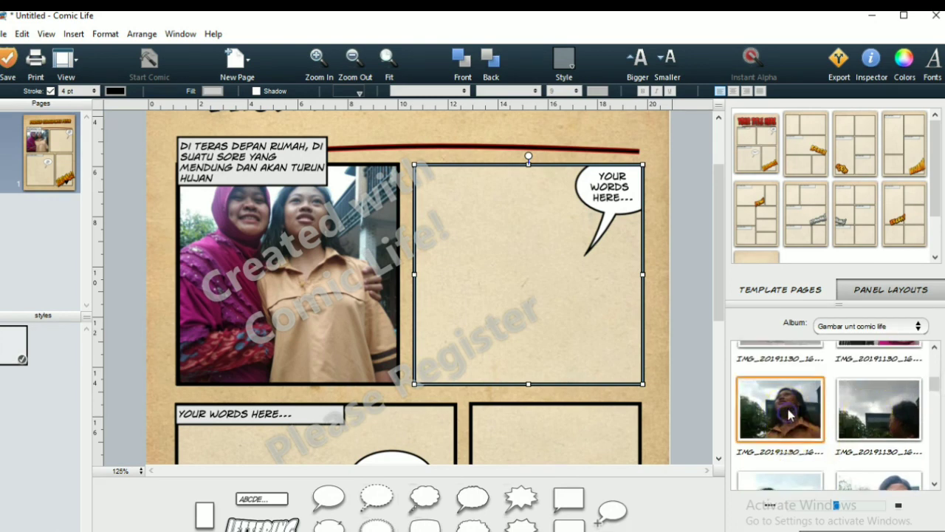
drag(788, 412, 552, 286)
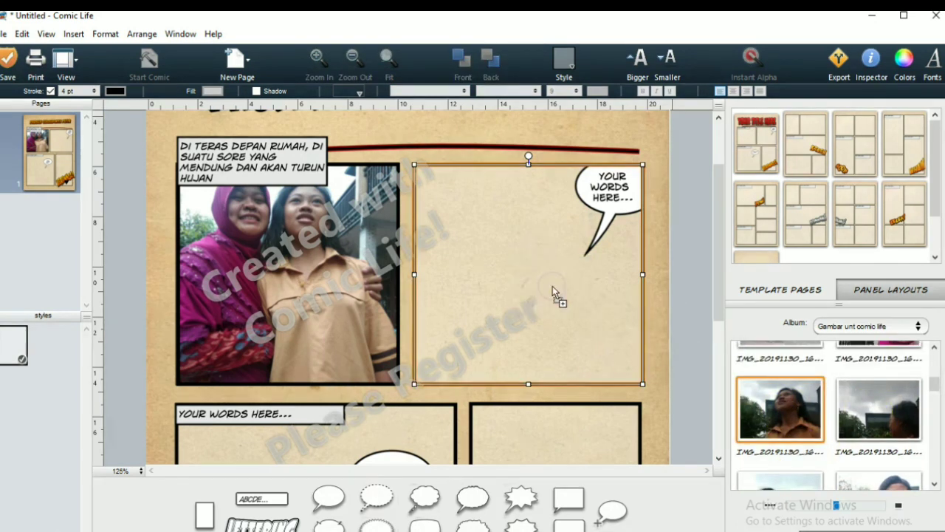
Step: Replace the placeholder text in the second panel's speech balloon with "AH.. KENAPA HARUS ADA PETIR"
double_click(613, 187)
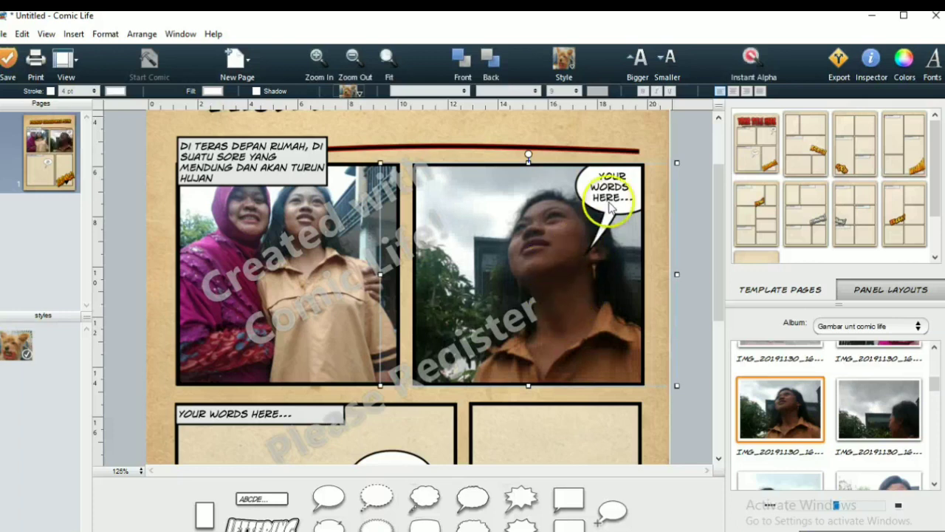
drag(612, 186, 623, 198)
click(610, 193)
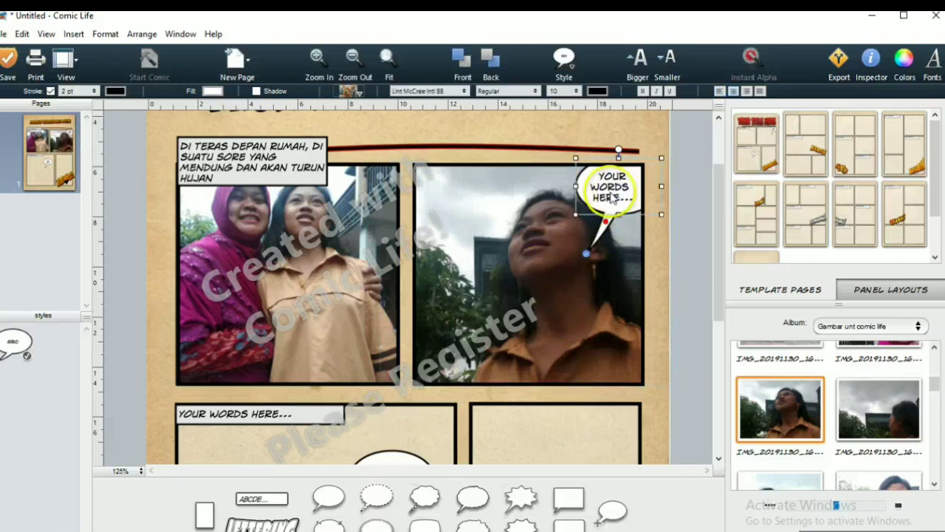
click(565, 370)
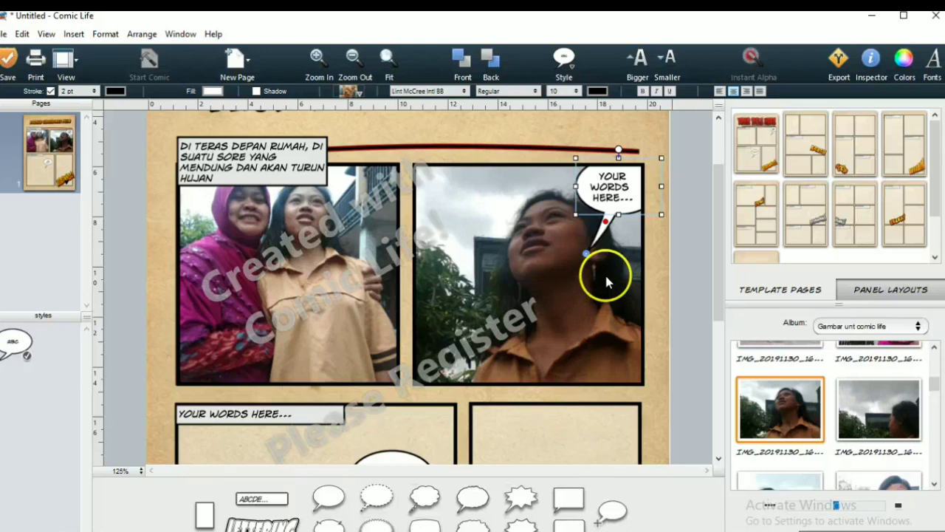
click(592, 180)
click(591, 184)
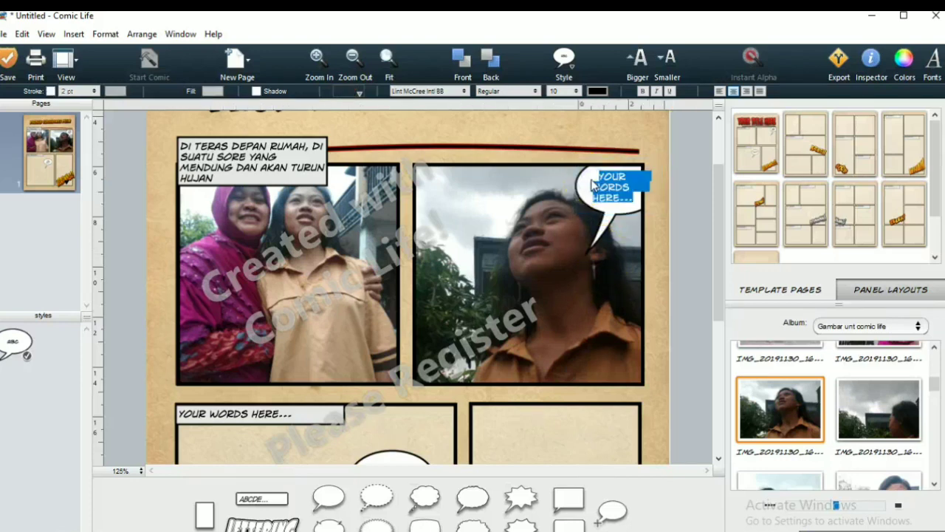
text(AH)
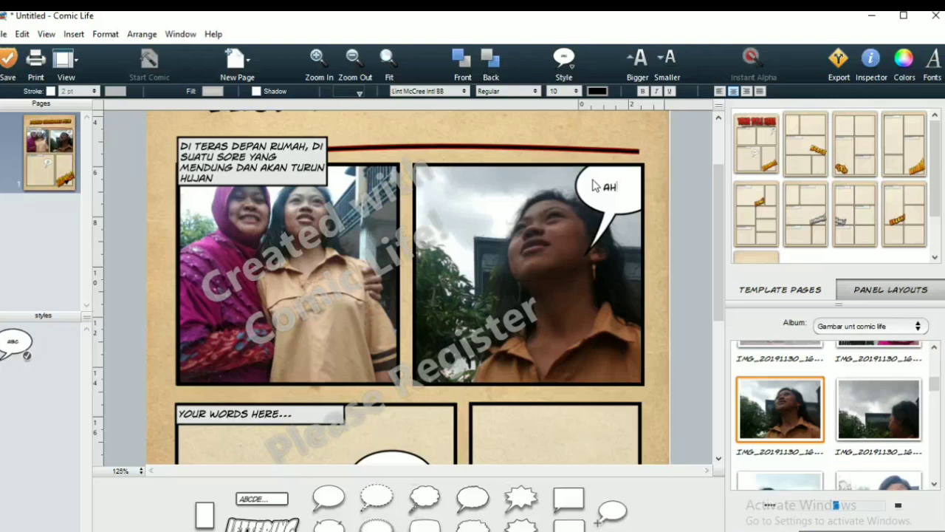
text(.. KENAPA)
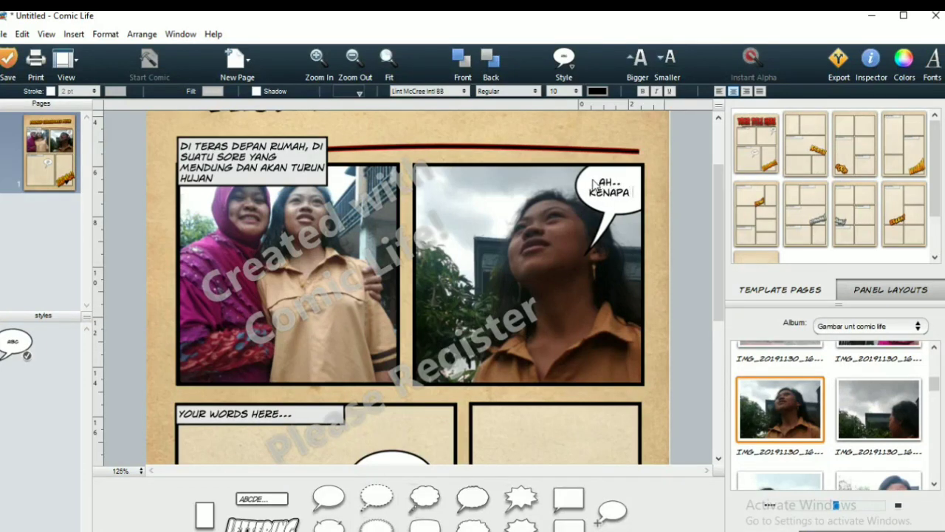
text( HARU)
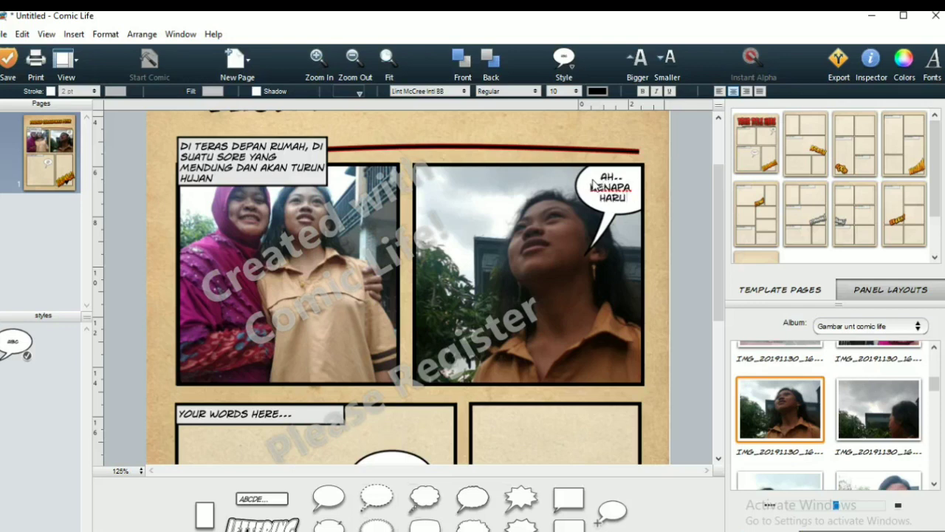
text(S ADA PET)
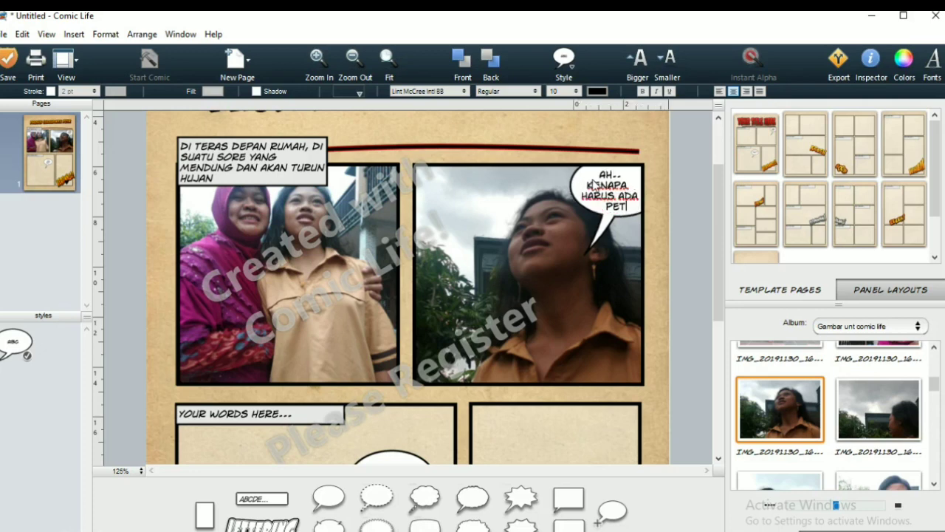
text(IR)
click(531, 262)
click(520, 316)
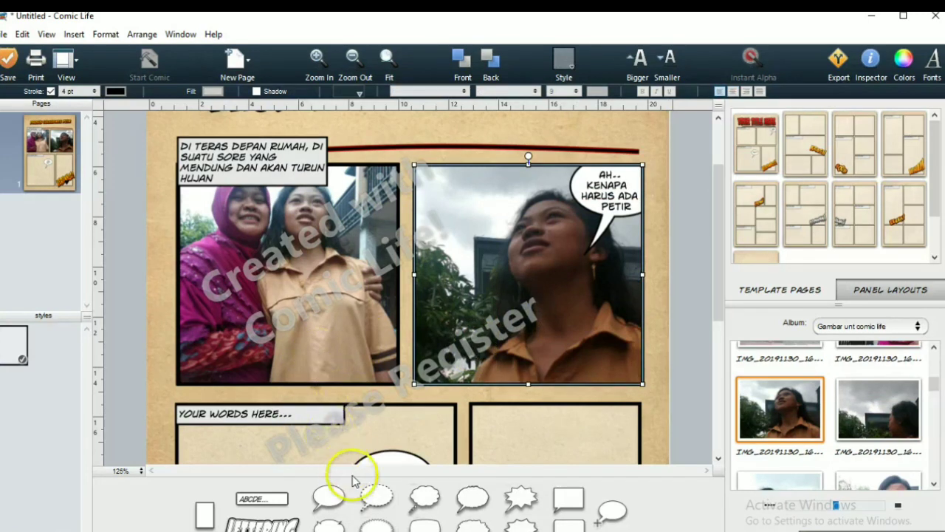
Step: Add an oval speech balloon low in the first panel, over the girl's tan shirt, with its tail pointing up to her chin
drag(330, 500, 229, 355)
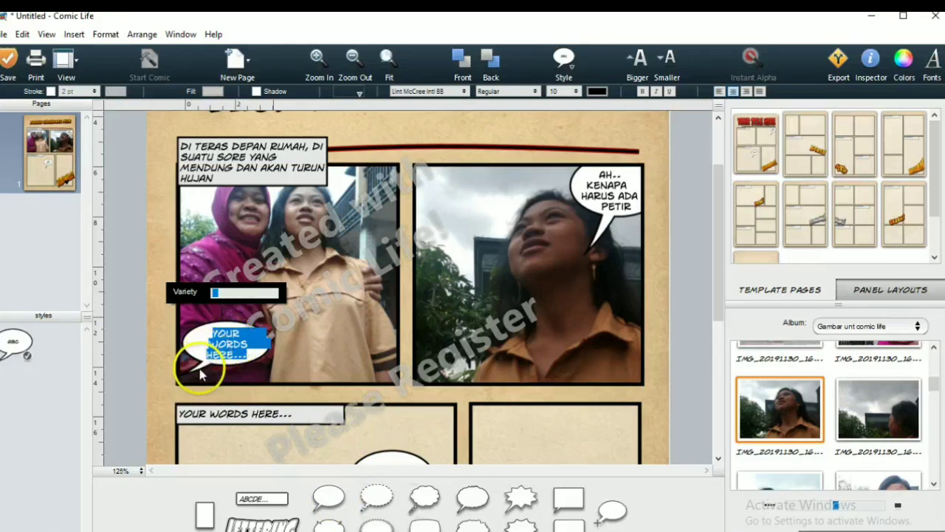
click(199, 369)
click(186, 371)
drag(184, 375, 235, 254)
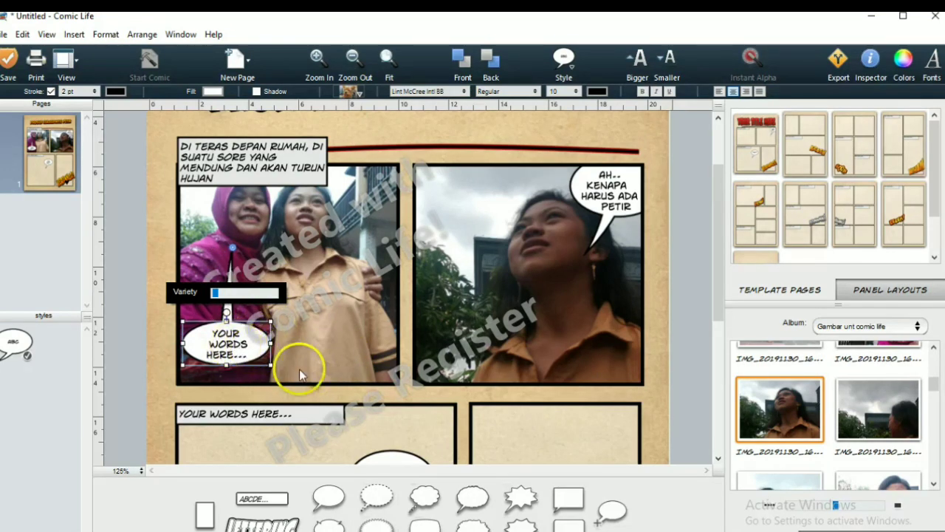
drag(238, 356, 347, 361)
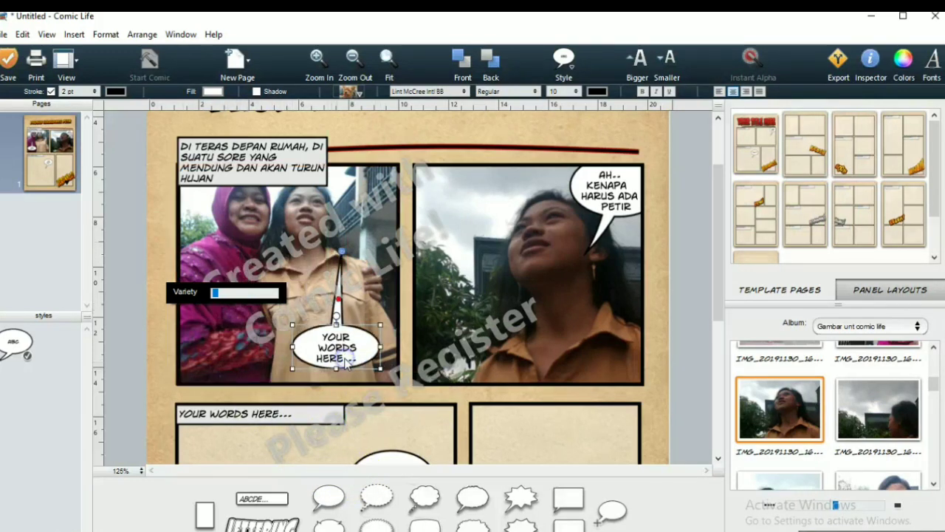
drag(342, 254, 311, 246)
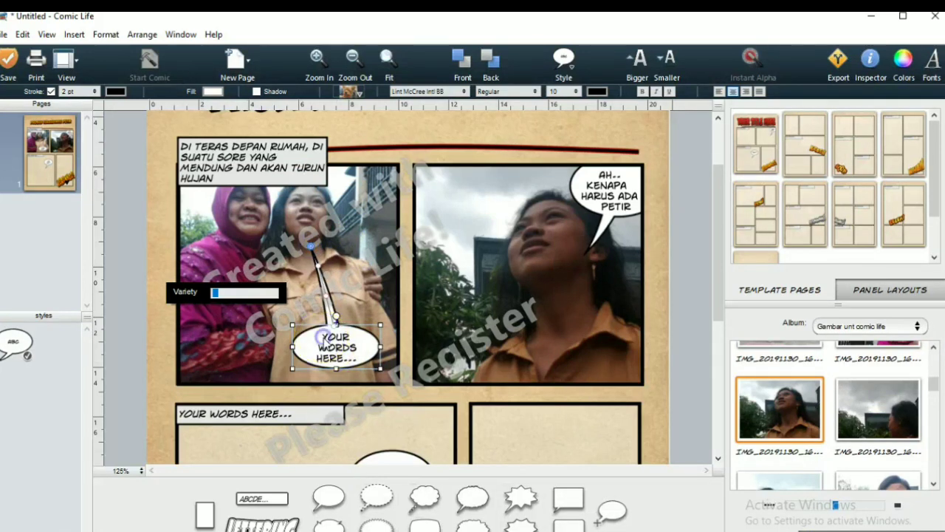
Step: Replace the placeholder in the balloon over the girl's tan shirt with "KOQ ADA SUARA GEMURUH DAN SINAR TERANG DARI LANGIT YA BUNDA...?"
double_click(319, 341)
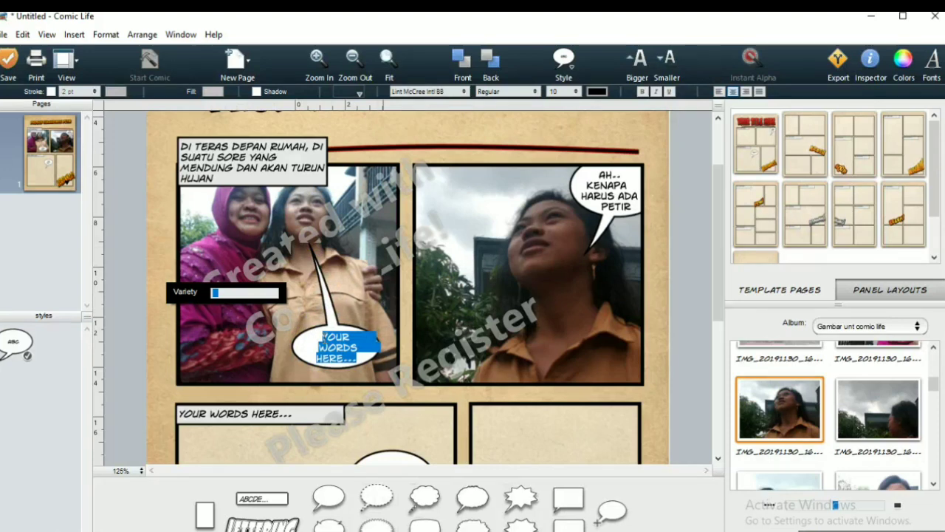
key(BackSpace)
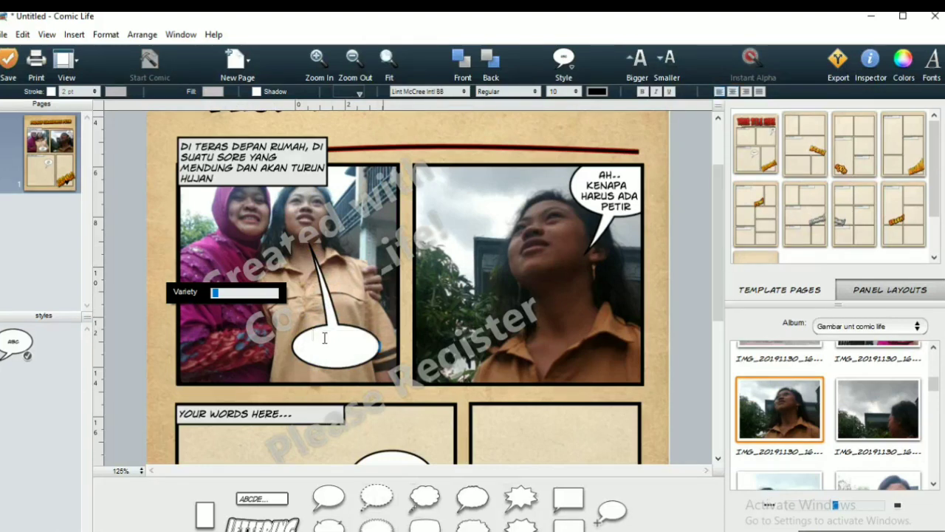
text(koq ada )
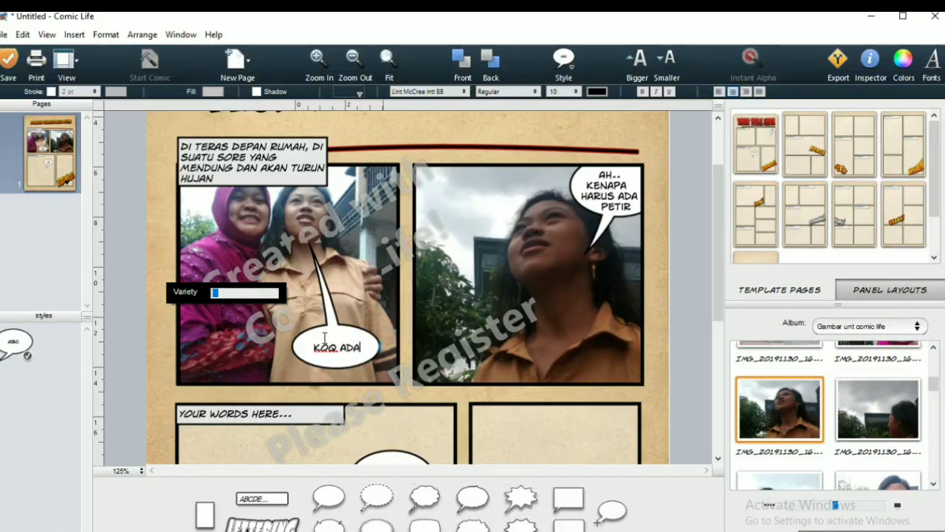
text(suara)
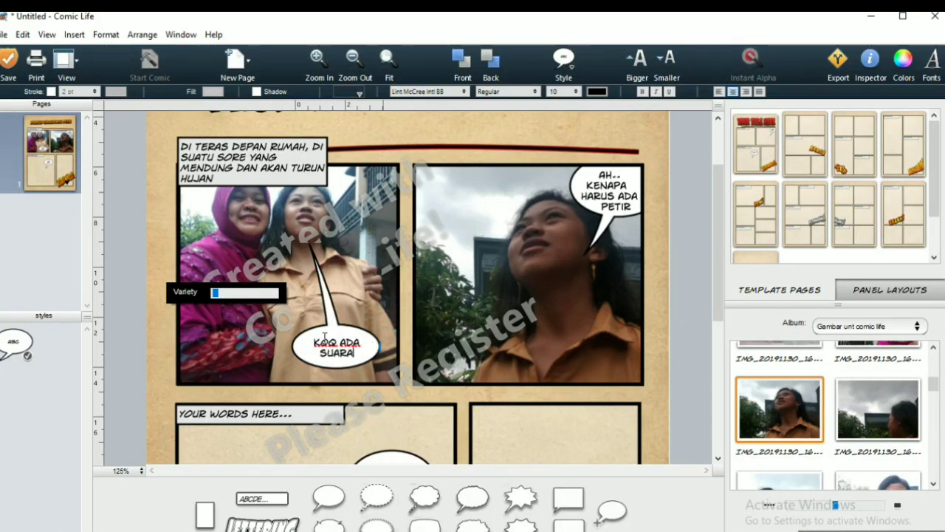
text( ge)
text(UR)
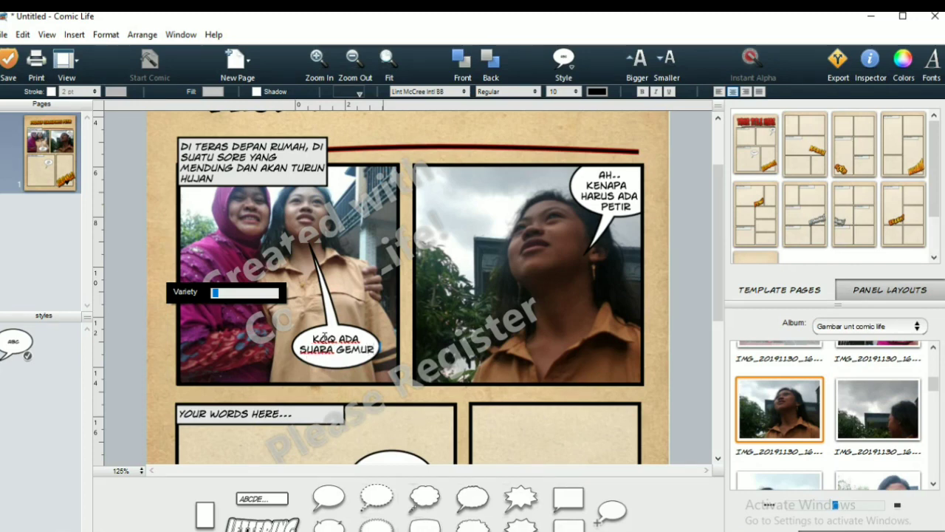
text(UH. DAN SI)
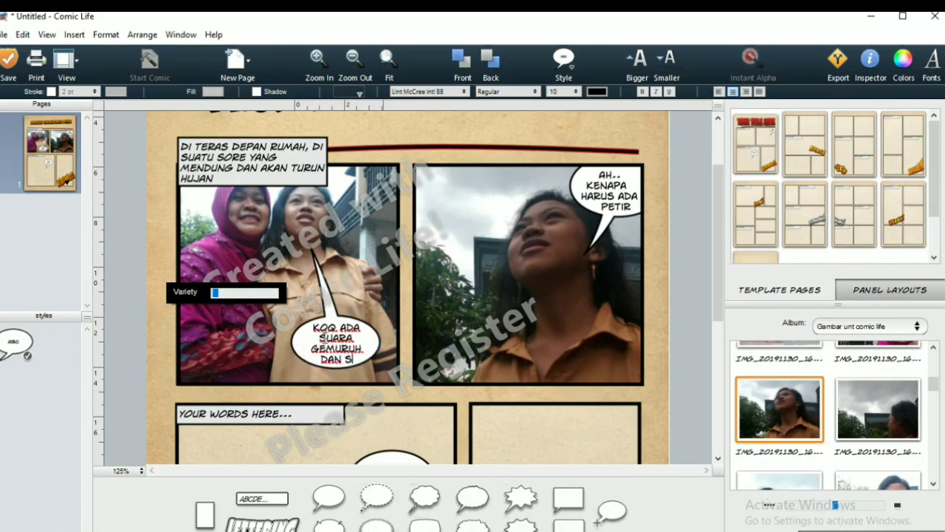
text(NAR TERANG)
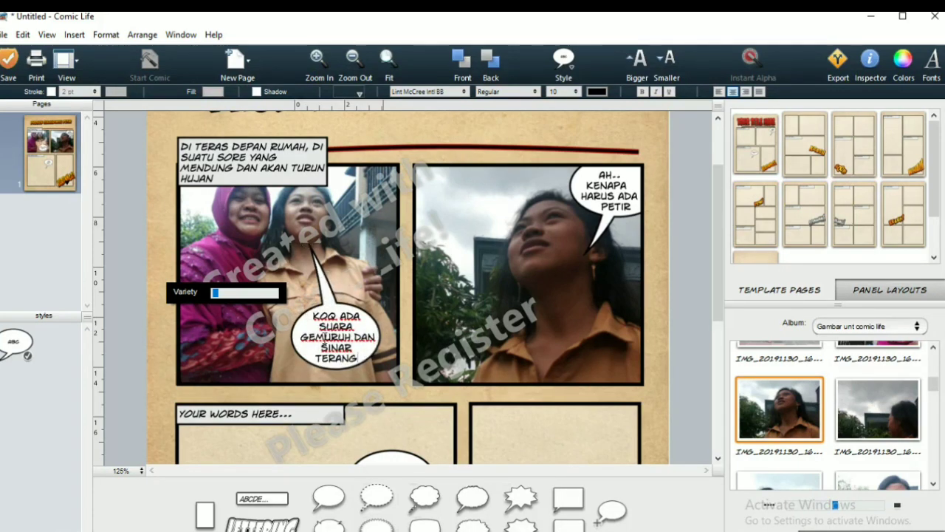
text( DARI LANGIT)
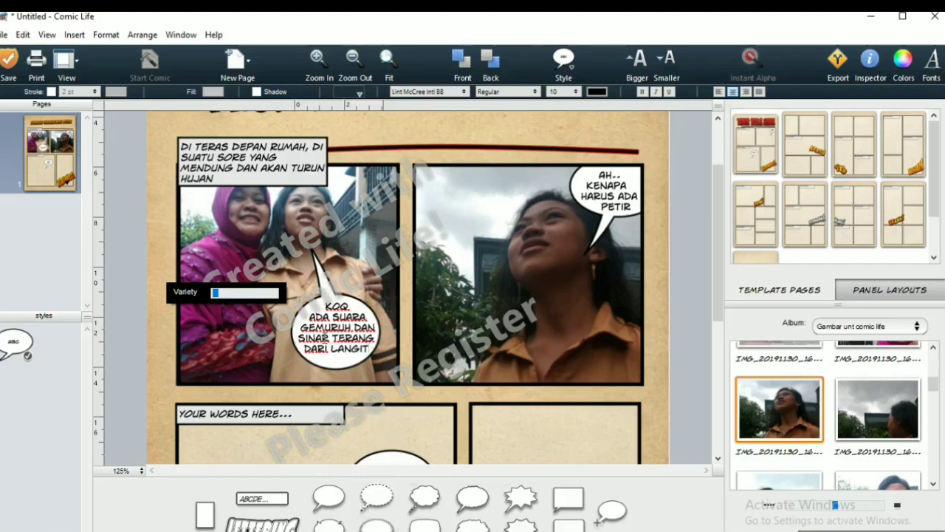
text(. YA BUNDA)
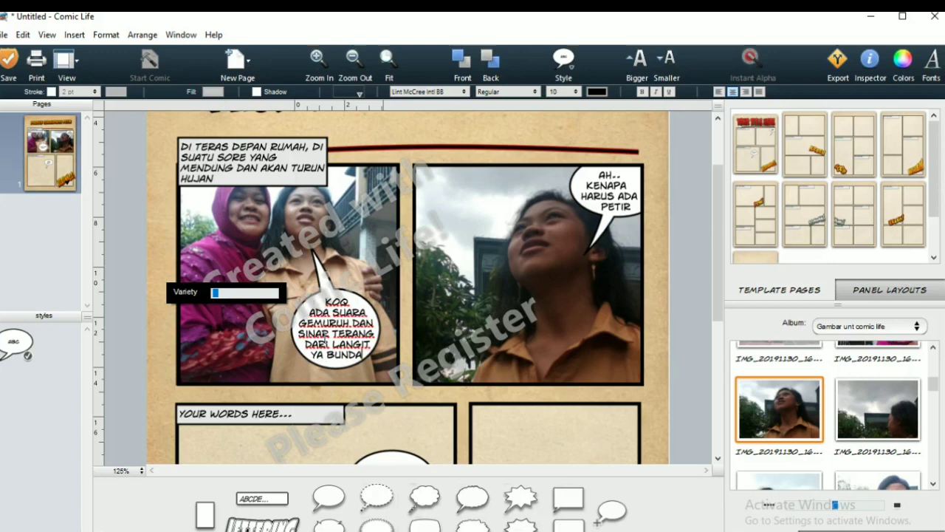
text(...)
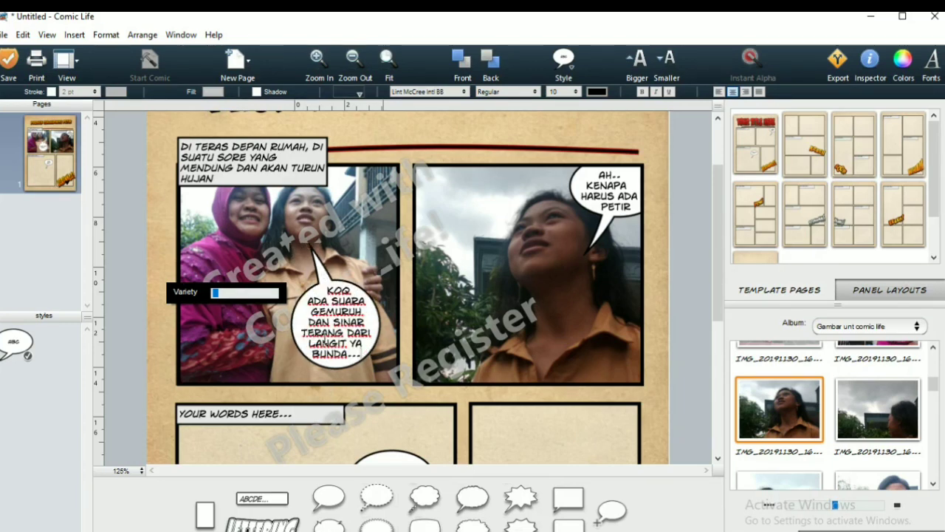
text(?!)
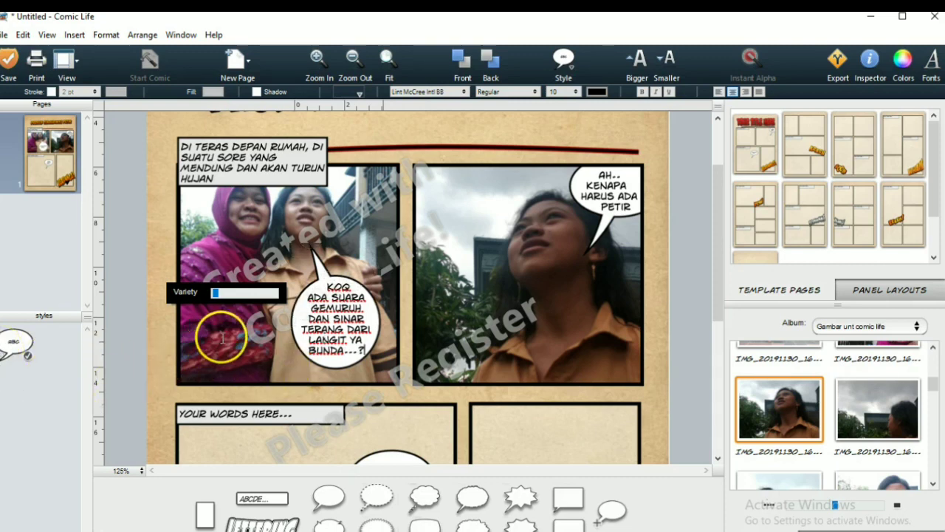
click(222, 338)
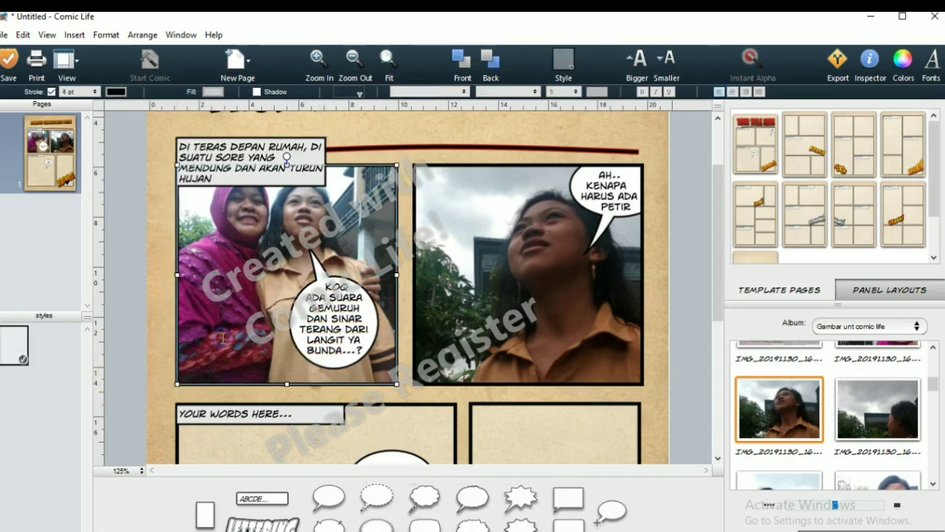
Step: Add an oval speech balloon over the woman's magenta clothing in the first panel, with its tail pointing up to her chin
drag(329, 496, 229, 337)
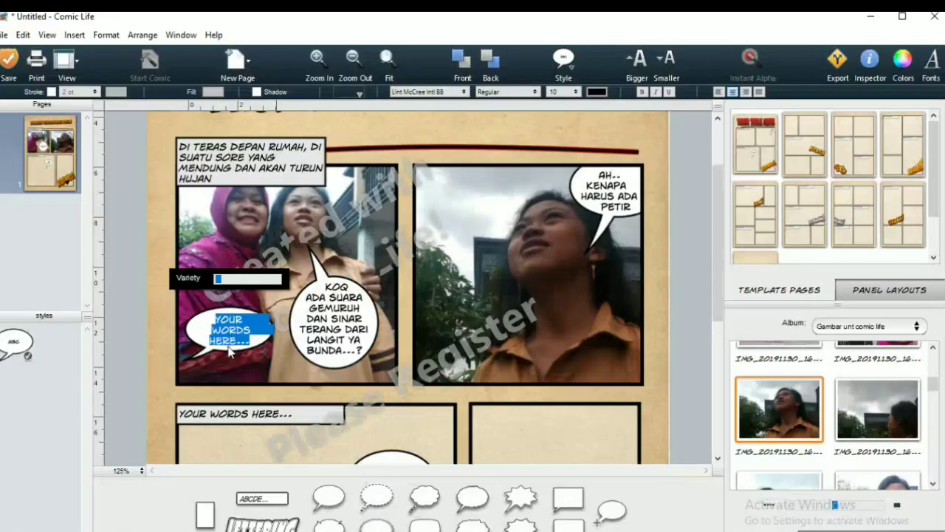
click(192, 361)
drag(191, 361, 244, 255)
click(218, 322)
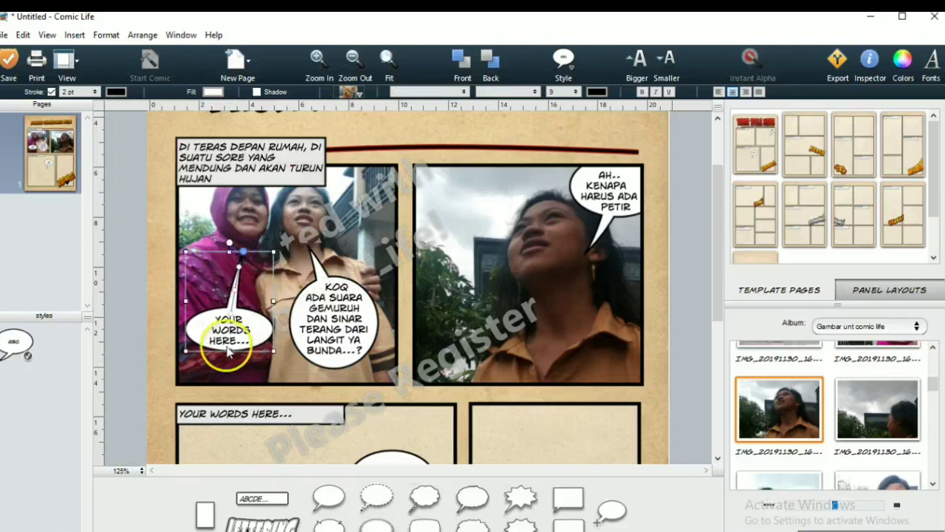
Step: Replace the placeholder text in the woman's speech balloon with "ITU PETIR DAN KILAT SAYANG..."
double_click(217, 322)
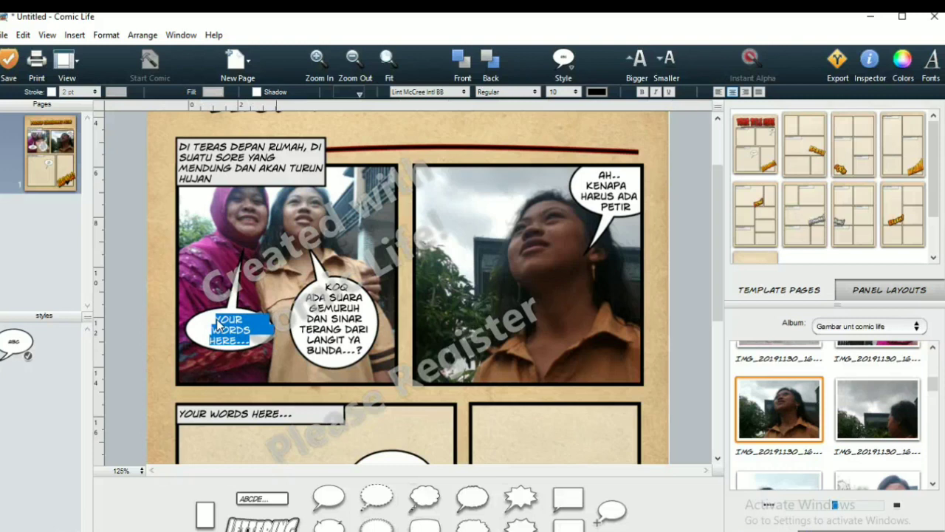
text(IT)
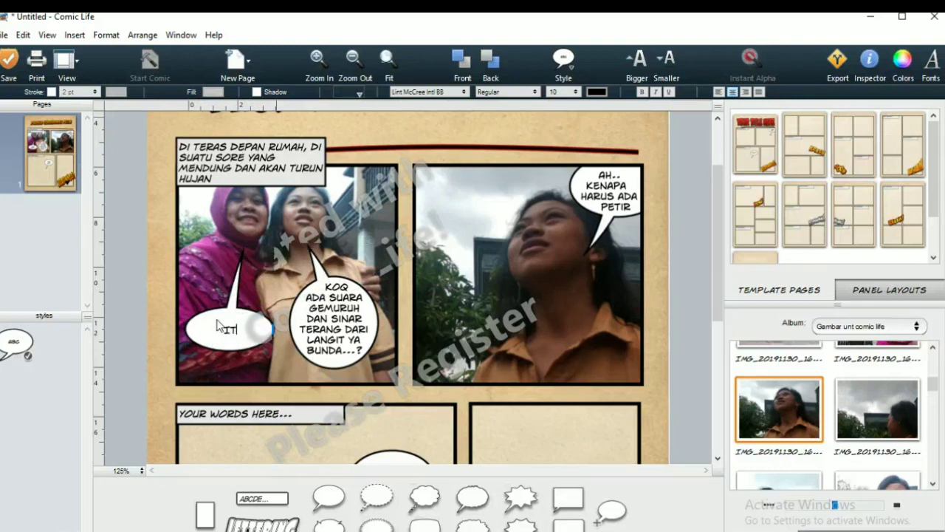
text(U PETIR DA)
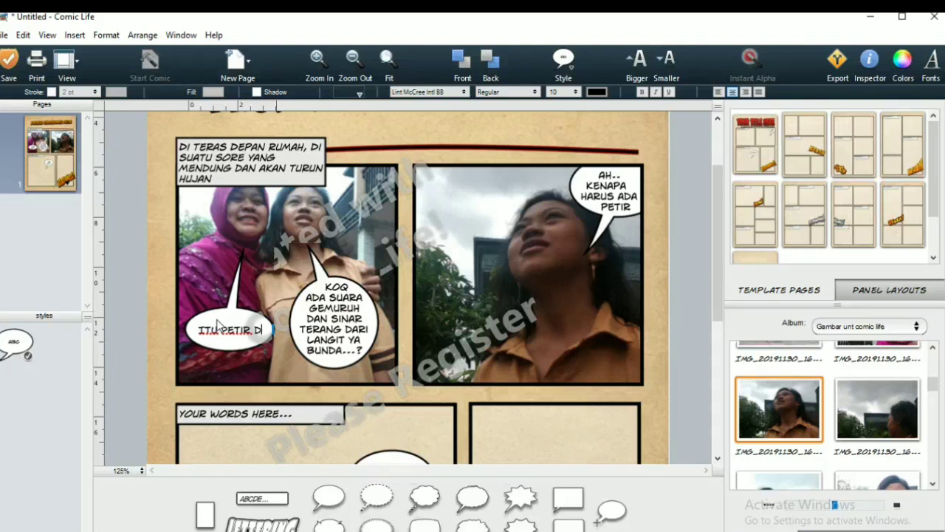
text(N KILA)
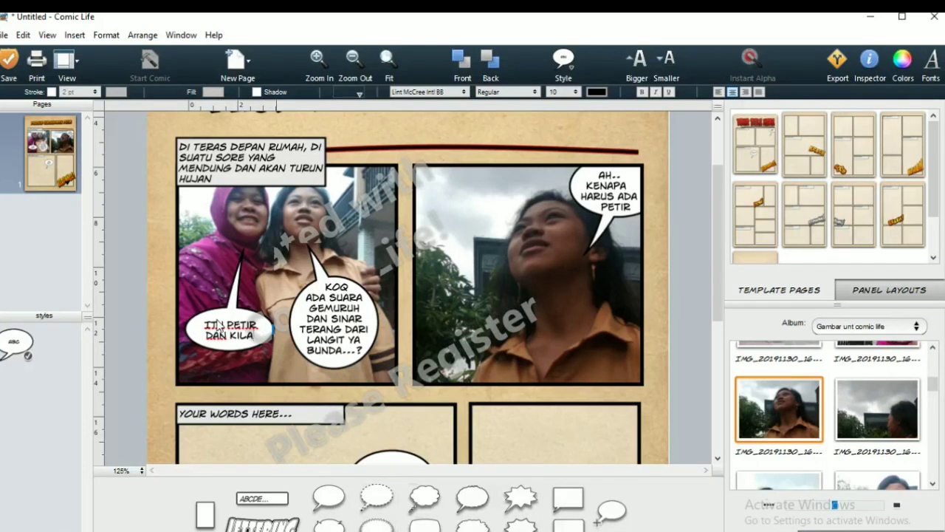
text(T. SA)
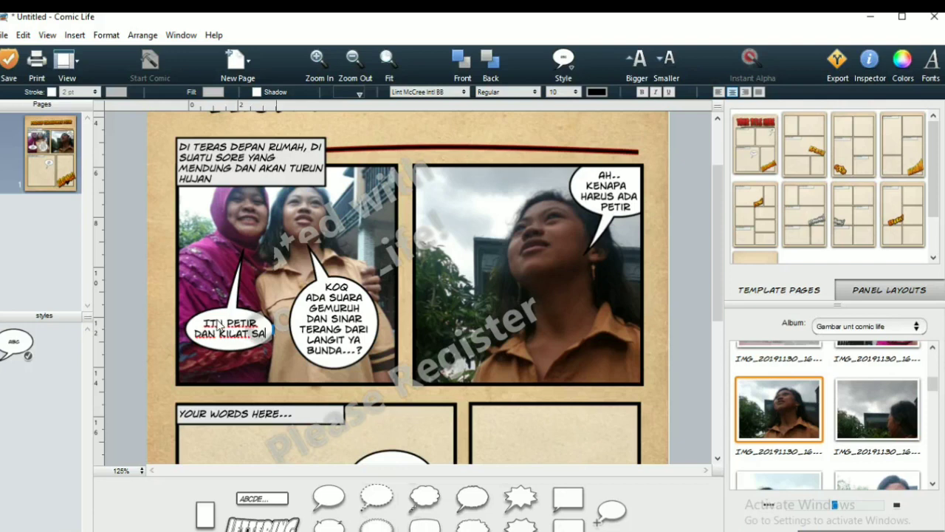
text(YANG)
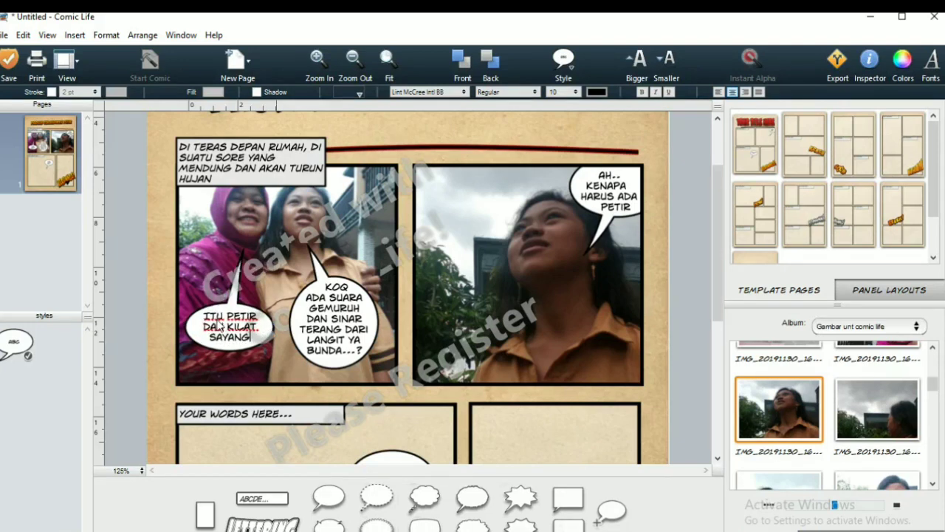
text(...)
click(362, 379)
click(670, 421)
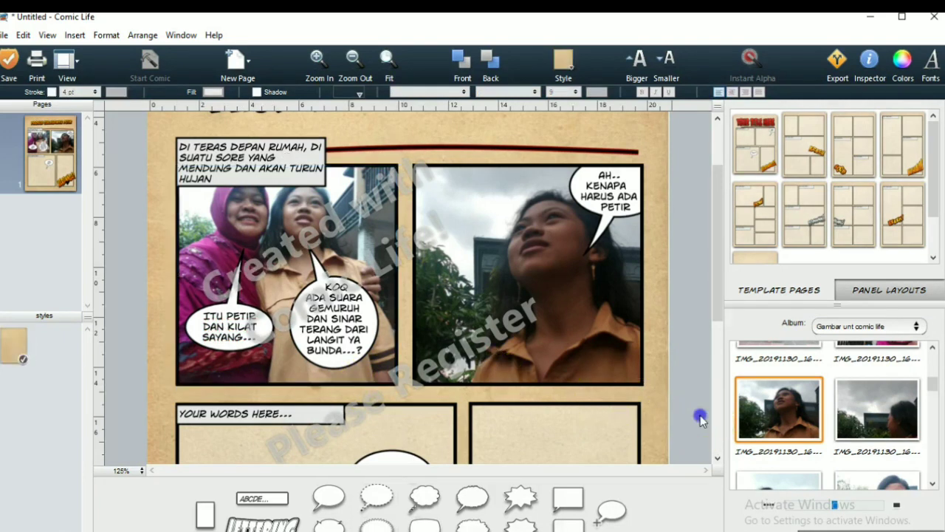
Step: Add a cloud-shaped thought balloon in the second panel's lower-left corner, with its bubble trail leading up toward the girl's chin
click(488, 329)
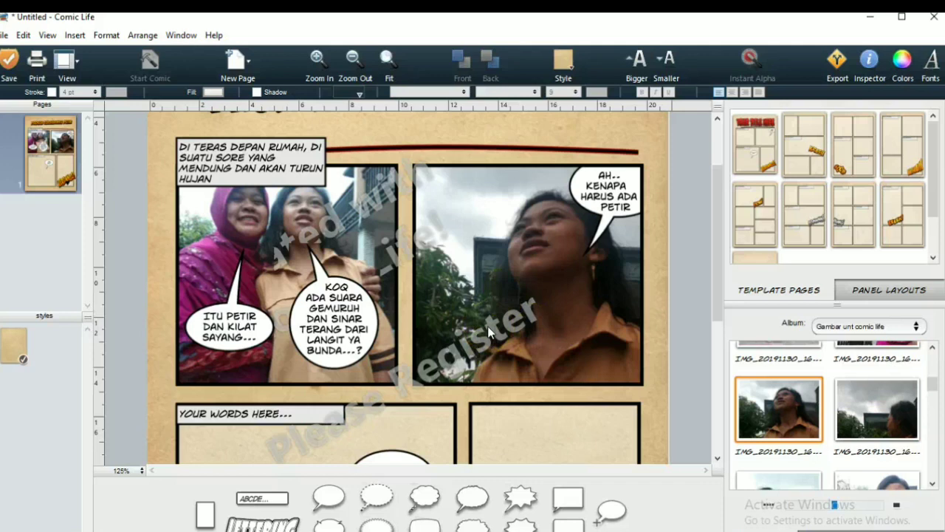
click(425, 502)
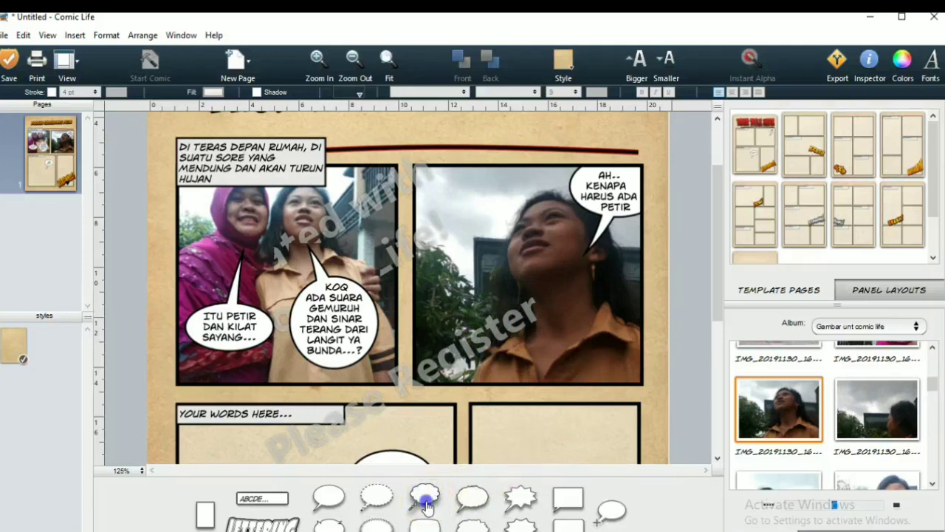
drag(425, 503, 465, 362)
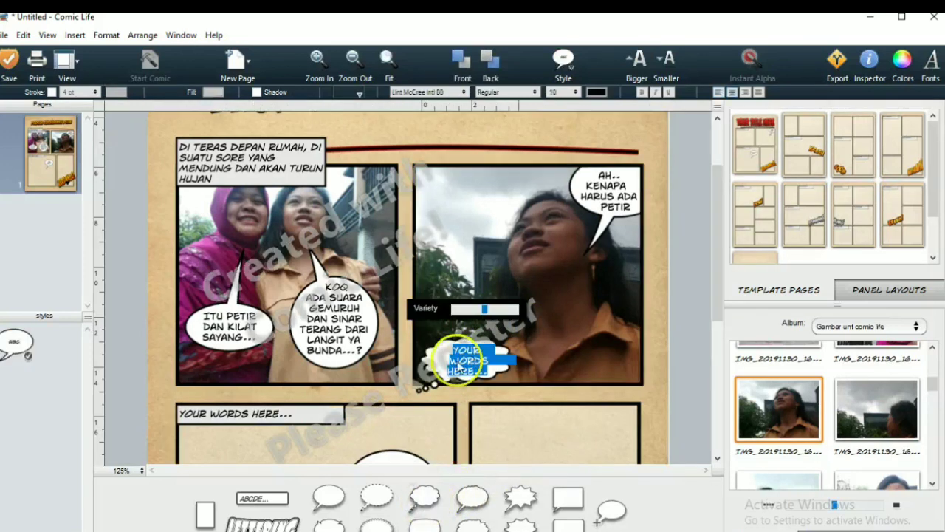
click(432, 392)
click(444, 296)
mouse_move(444, 296)
mouse_down()
mouse_move(501, 284)
mouse_move(536, 298)
mouse_move(524, 296)
mouse_up()
click(450, 351)
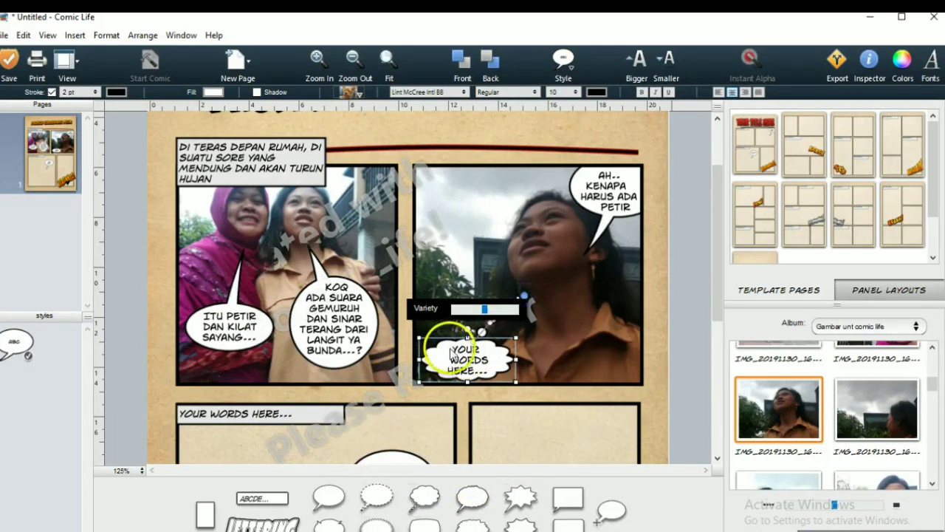
Step: Replace the placeholder text in the second panel's thought balloon with "MEMBUAT SUASANA MENCEKAM SAJA..."
double_click(451, 353)
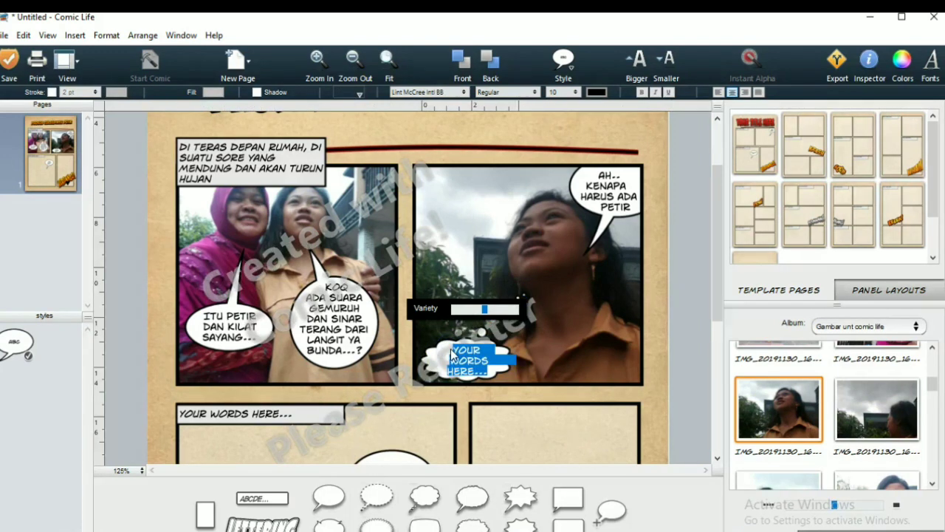
text(MEM)
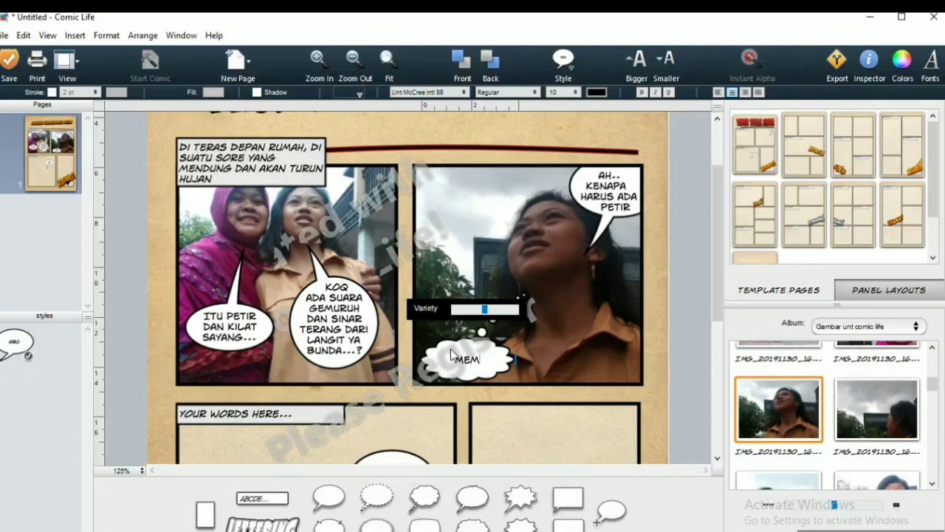
text(BUAT SUASANA MENCEKAP)
key(BackSpace)
text(M SAJA)
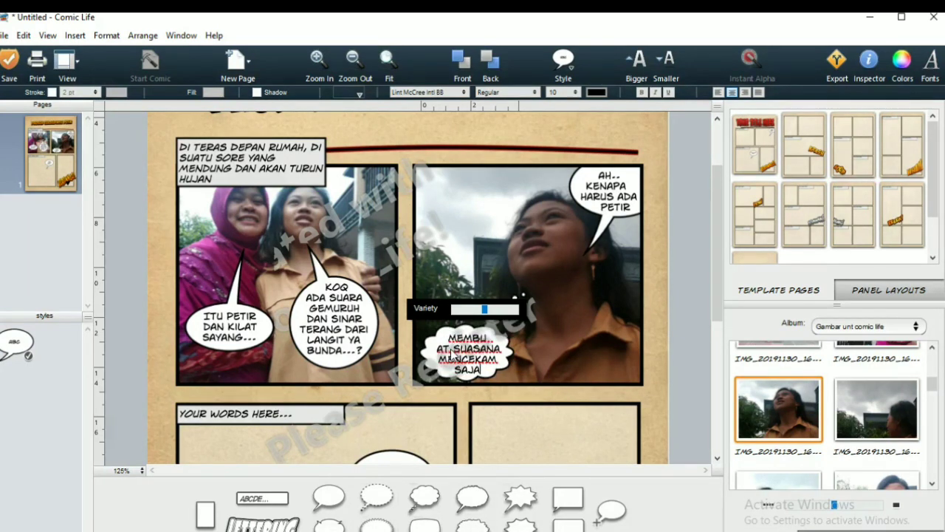
text(...)
click(544, 343)
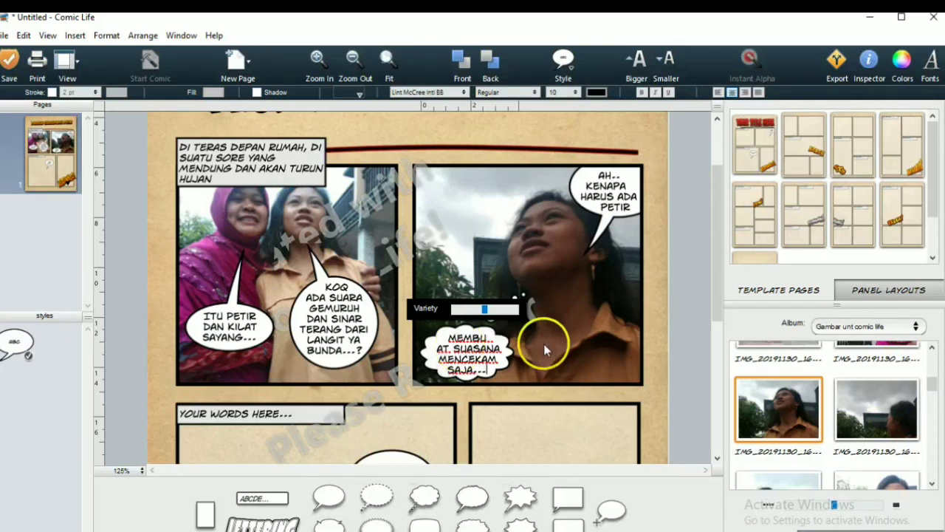
click(668, 391)
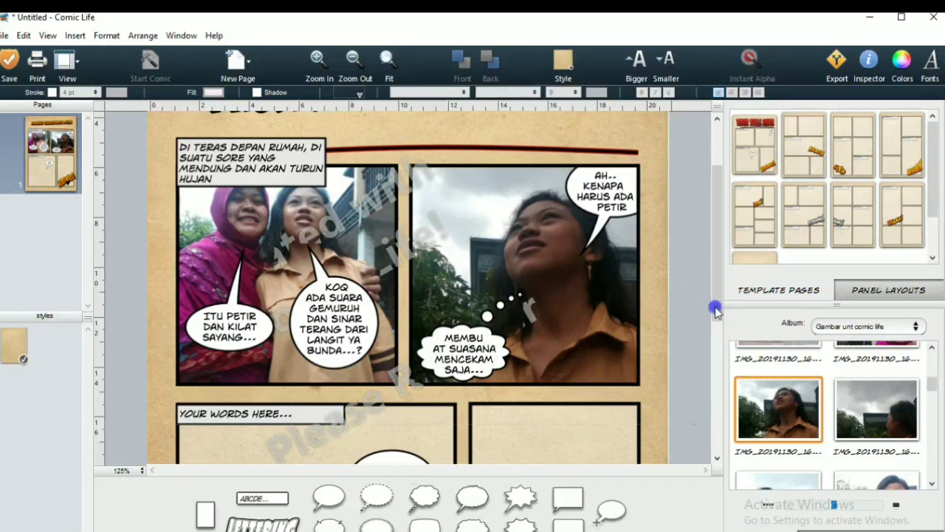
Step: Replace the lower-left panel's caption placeholder with the girl's name followed by "BERTANYA PADA BUNDA TENTANG PETIR"
drag(715, 308, 717, 327)
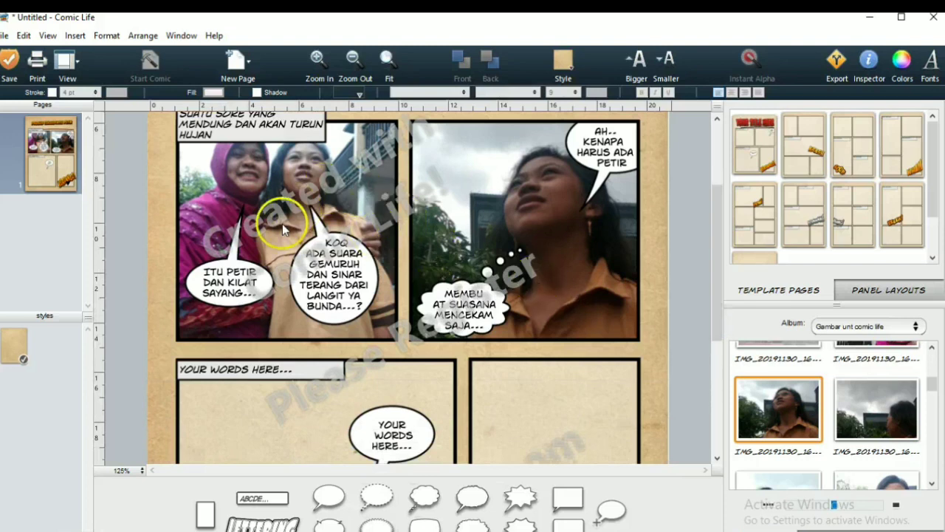
drag(719, 298, 720, 326)
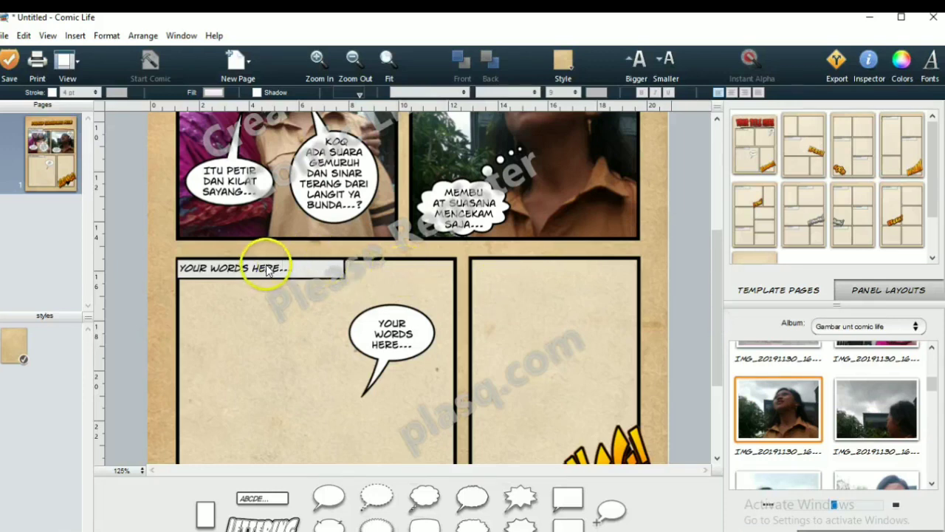
double_click(194, 271)
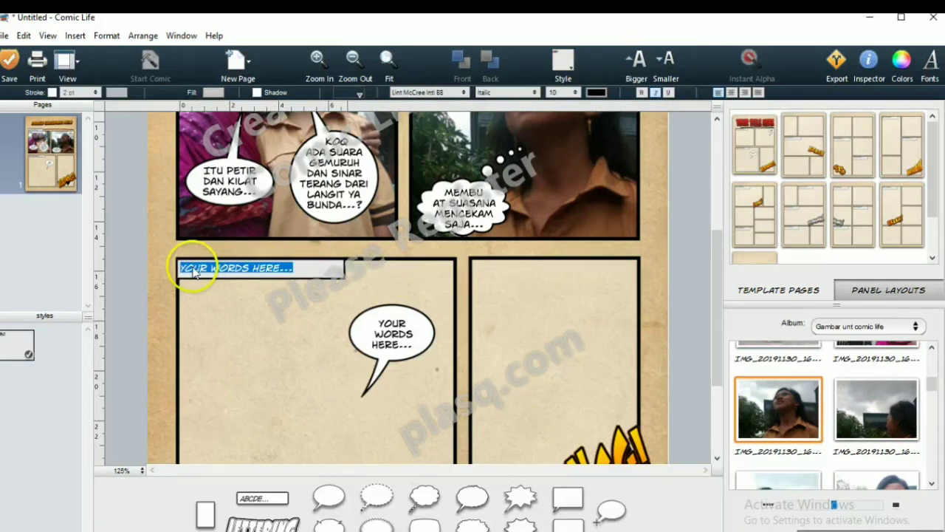
click(184, 272)
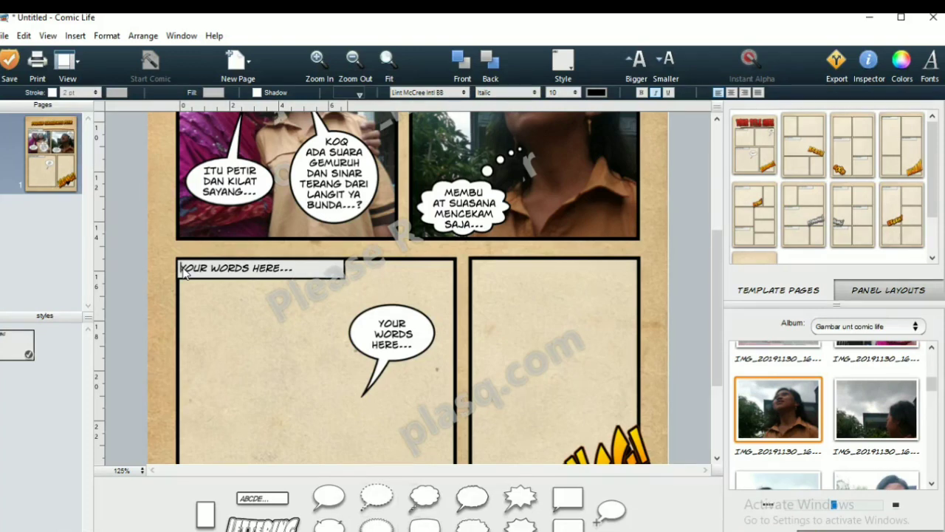
text(A)
text(LLIA )
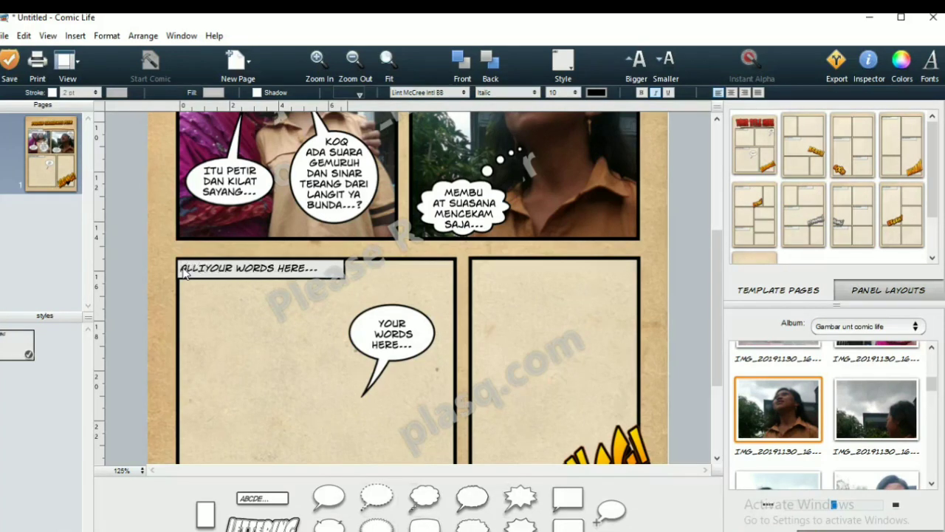
text(BERTANYA)
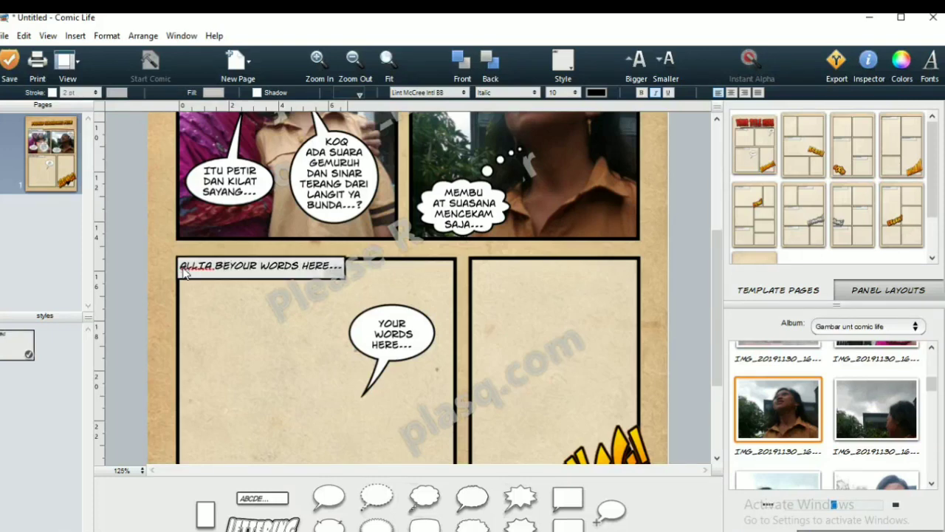
text( PADA)
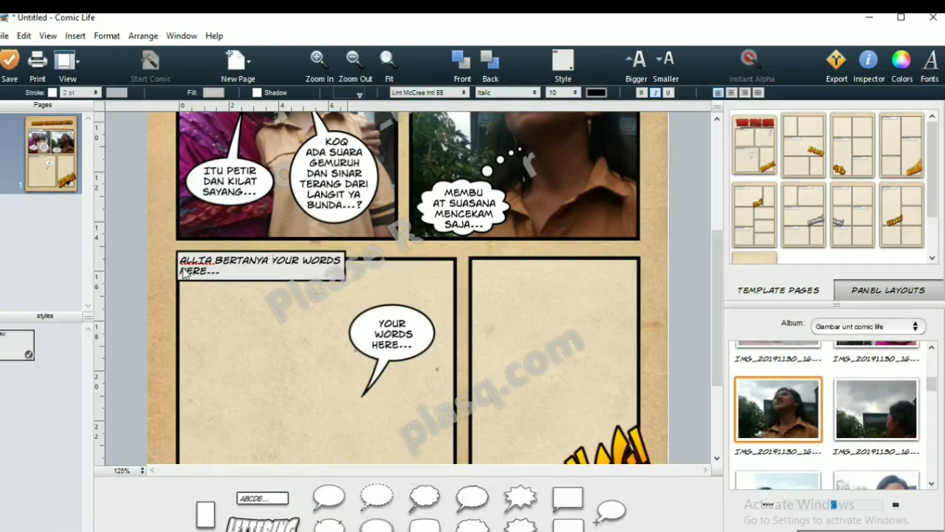
text( BUNDA TENTANG)
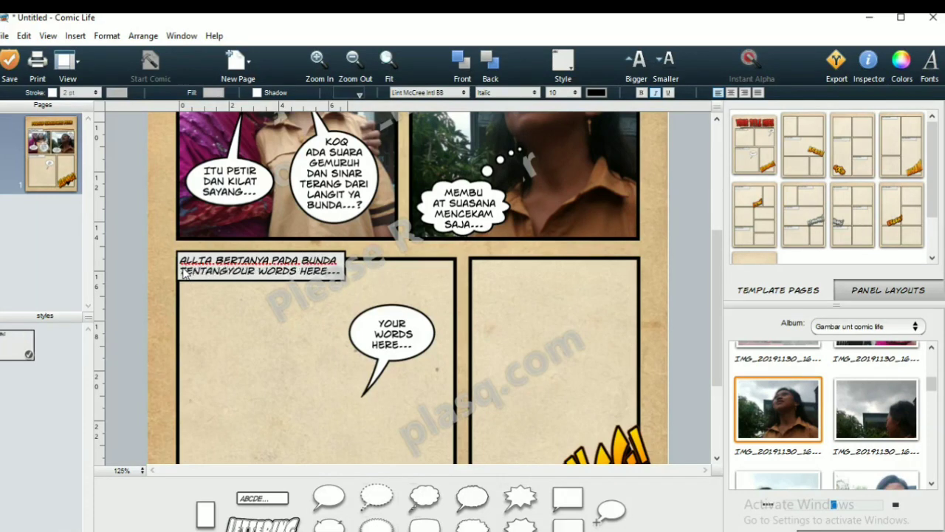
text( PETIR)
key(Delete)
key(Delete)
key(Delete)
key(Delete)
key(Delete)
key(Delete)
key(Delete)
key(Delete)
key(Delete)
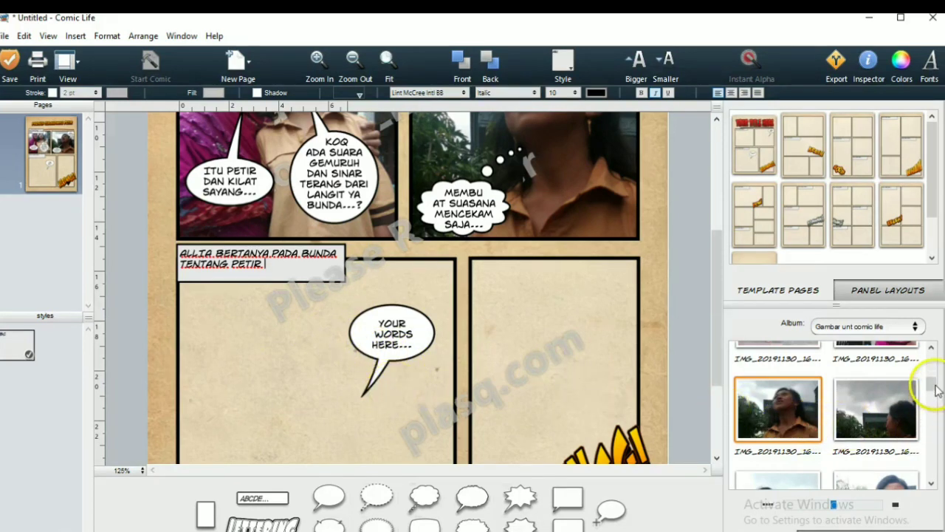
Step: Place the SSSSPICTURE1 photo in the lower-left panel and move its balloon to the upper-right corner, with the tail ending beside the woman's face
drag(936, 387, 941, 464)
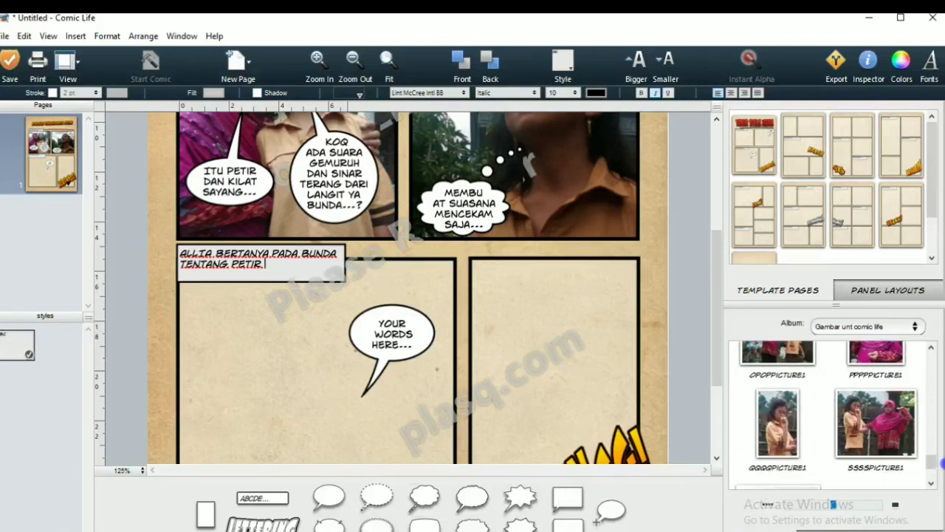
drag(857, 405, 329, 342)
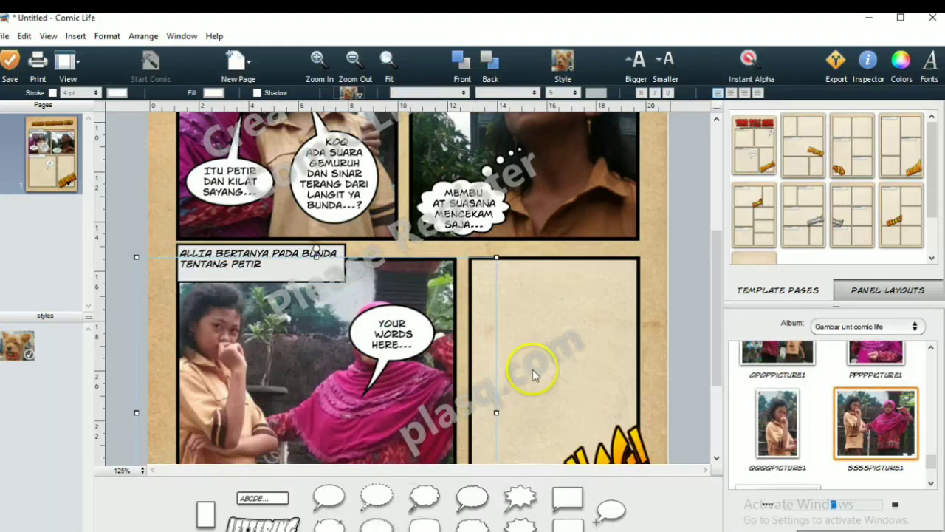
drag(408, 349, 431, 298)
click(391, 348)
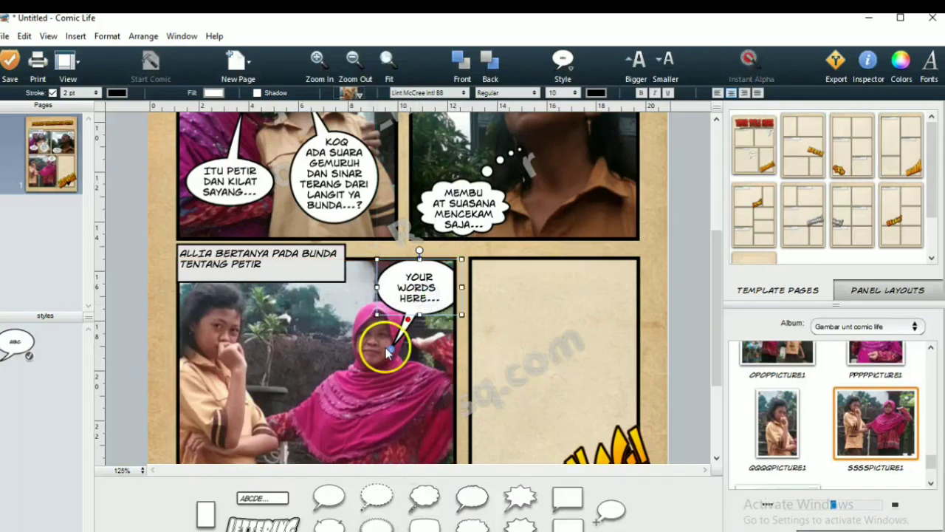
drag(395, 353, 412, 354)
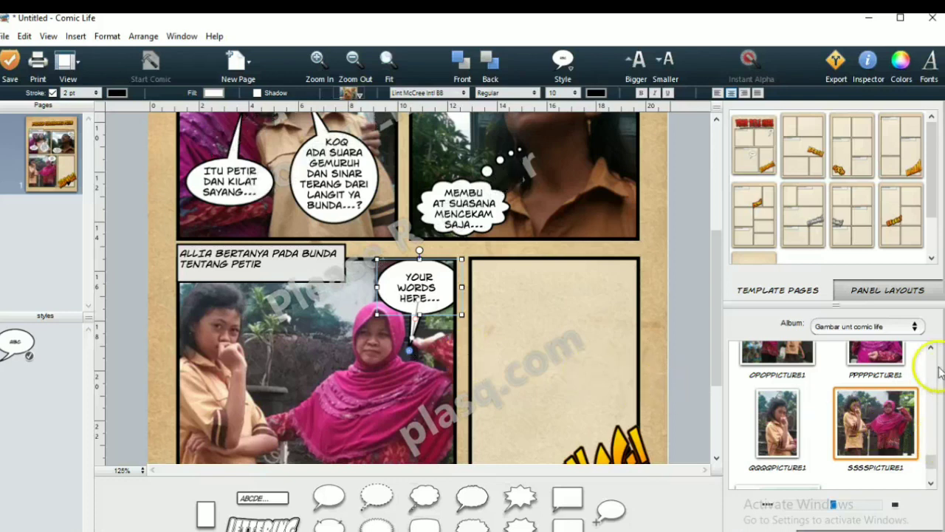
Step: Fill the empty lower-right panel with the OPOPPICTURE1 photo of the woman and girl pointing upward
mouse_move(931, 458)
mouse_down()
mouse_move(935, 466)
mouse_move(942, 449)
mouse_up()
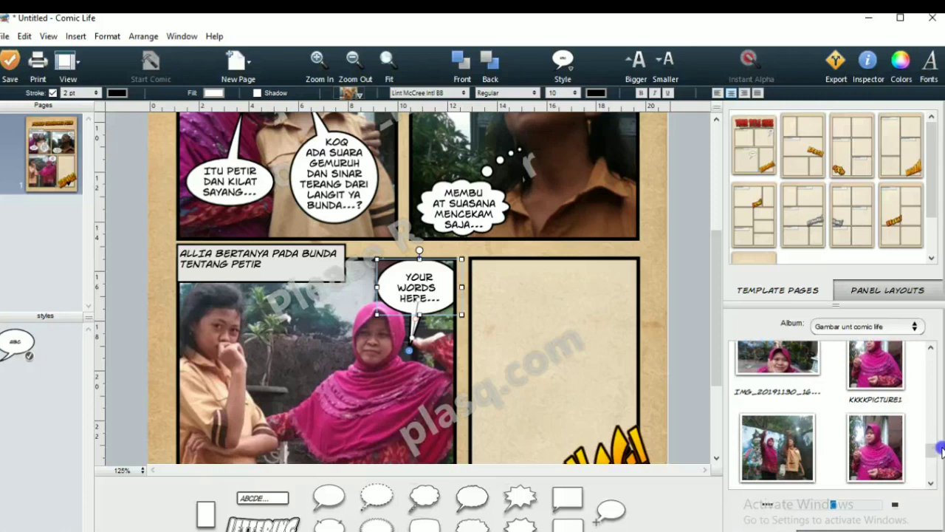
drag(804, 435, 556, 362)
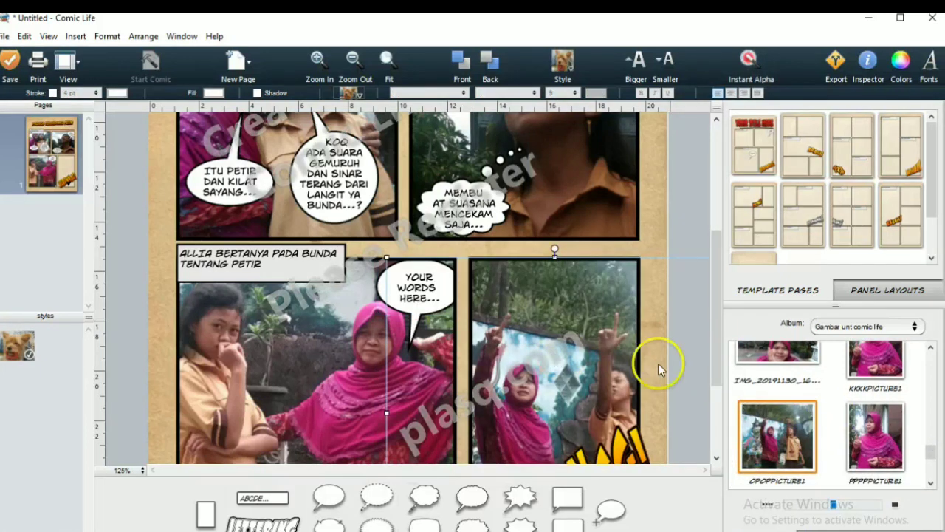
click(702, 376)
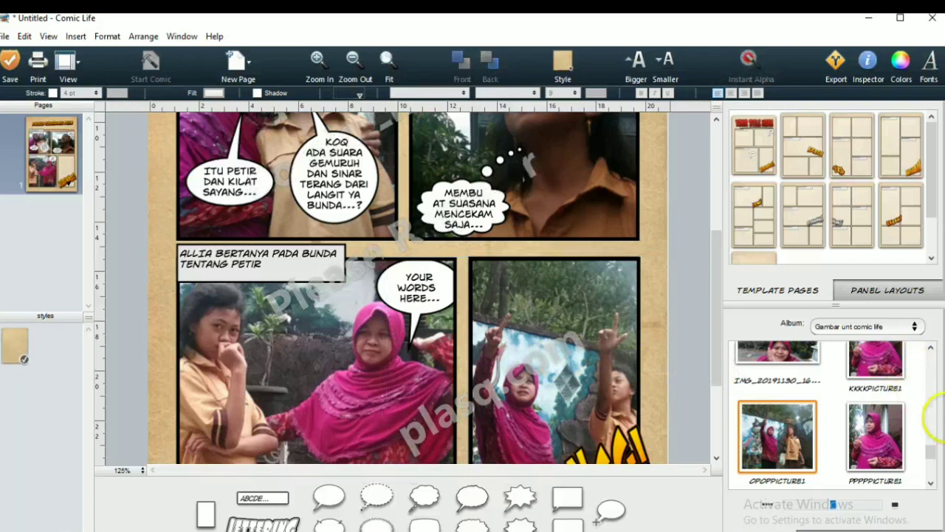
click(933, 486)
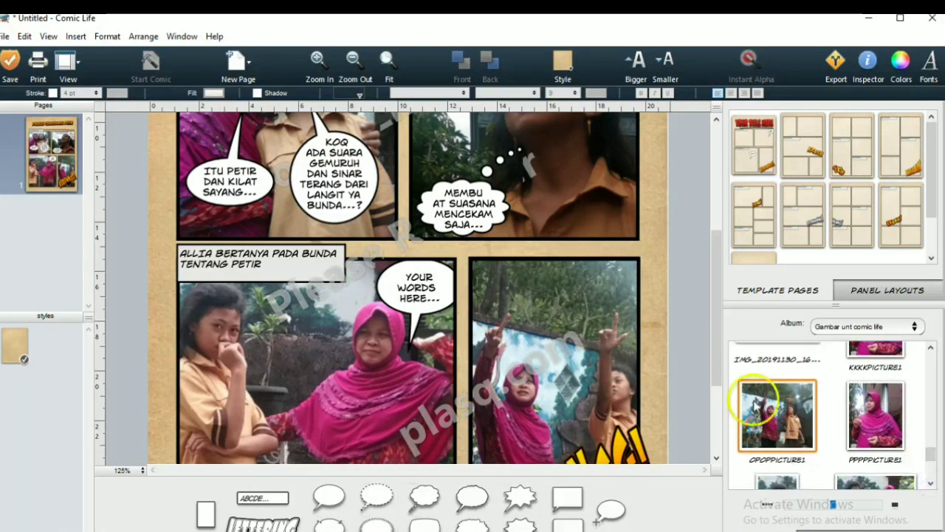
Step: Replace the placeholder text in the woman's speech balloon in the lower-left panel with "KENAPA HARUS TAKUT?"
drag(718, 375, 723, 436)
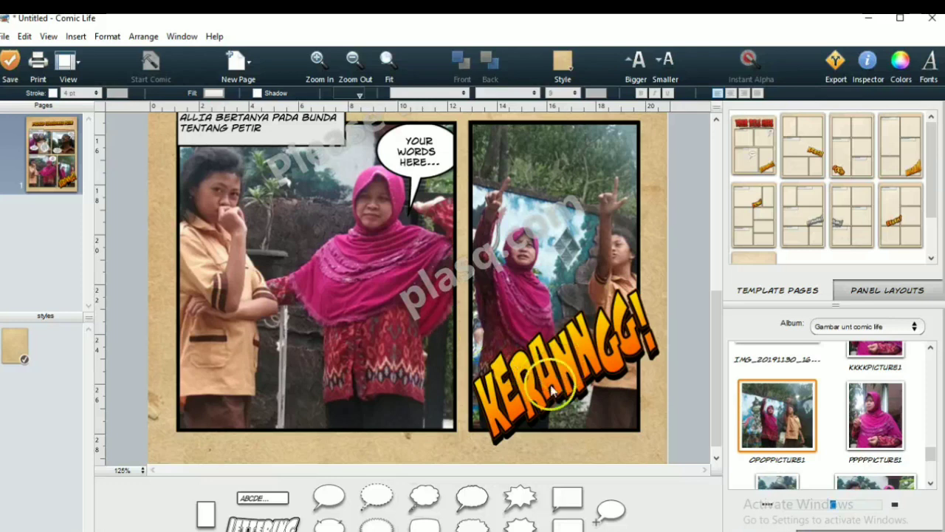
scroll(531, 391, up, 1)
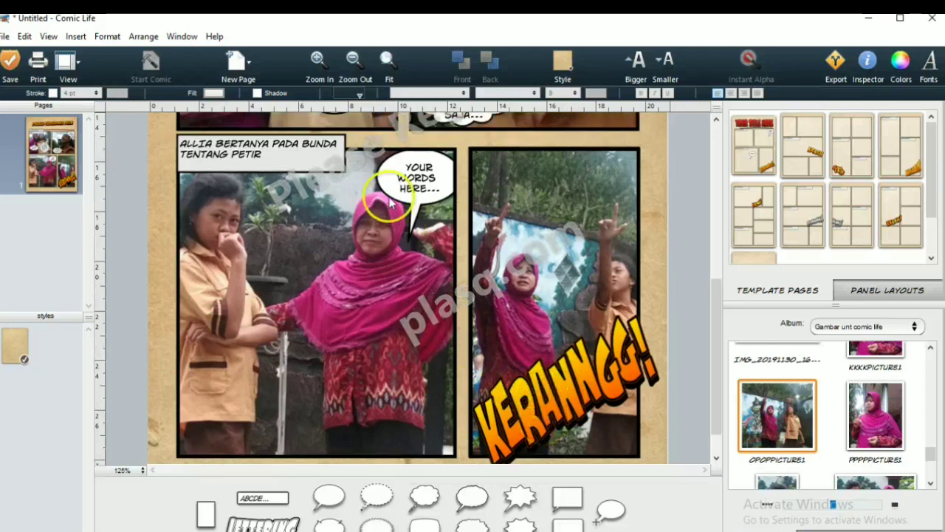
click(415, 184)
double_click(410, 180)
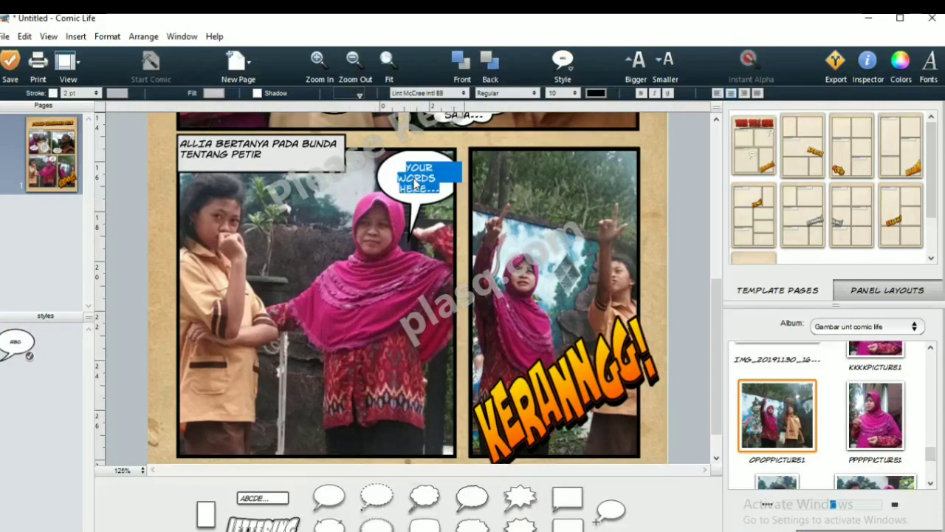
text(KENAPA)
text(H)
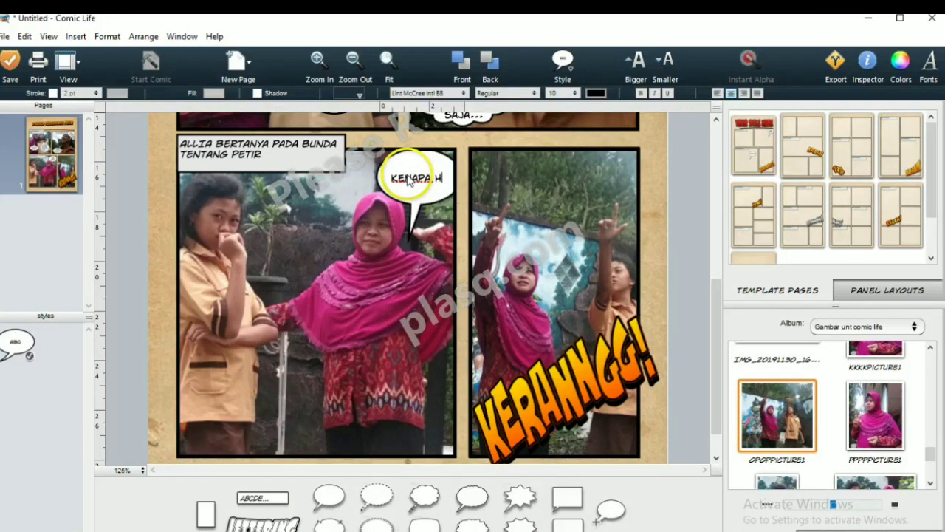
text(ARUS TAKUT)
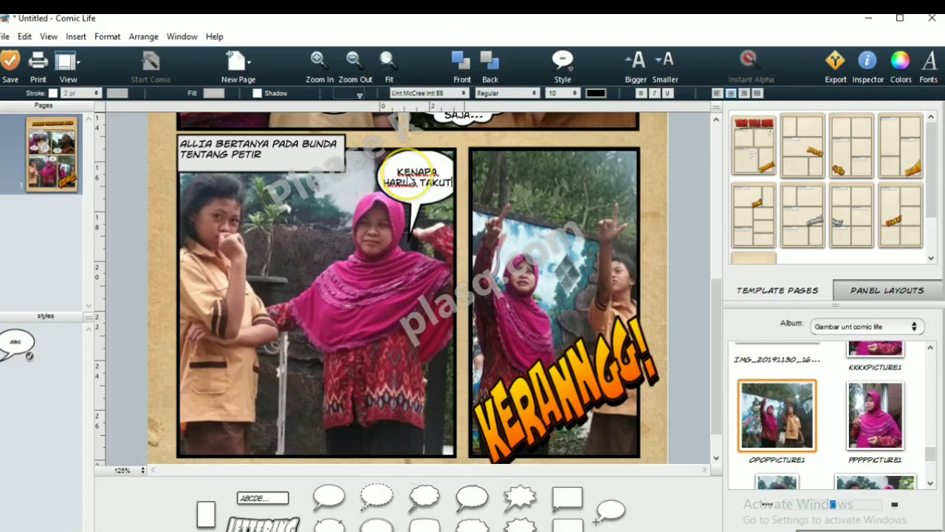
text(?)
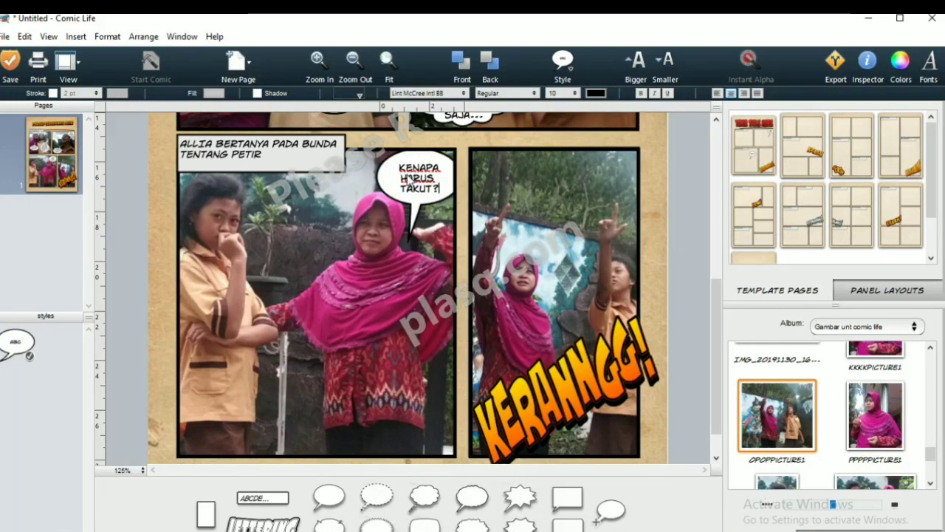
click(332, 338)
click(348, 457)
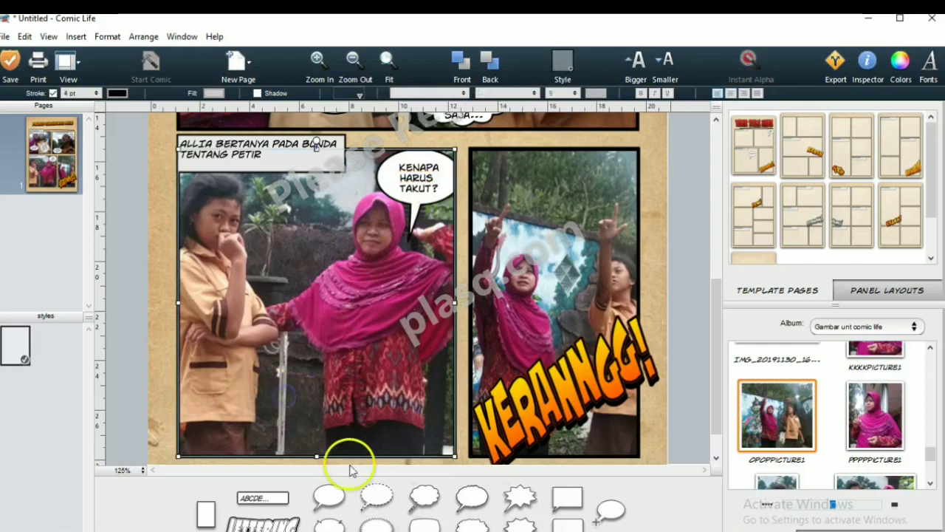
Step: Add an oval speech balloon over the girl's waist in the lower-left panel, with its tail pointing up to just below her chin
double_click(336, 499)
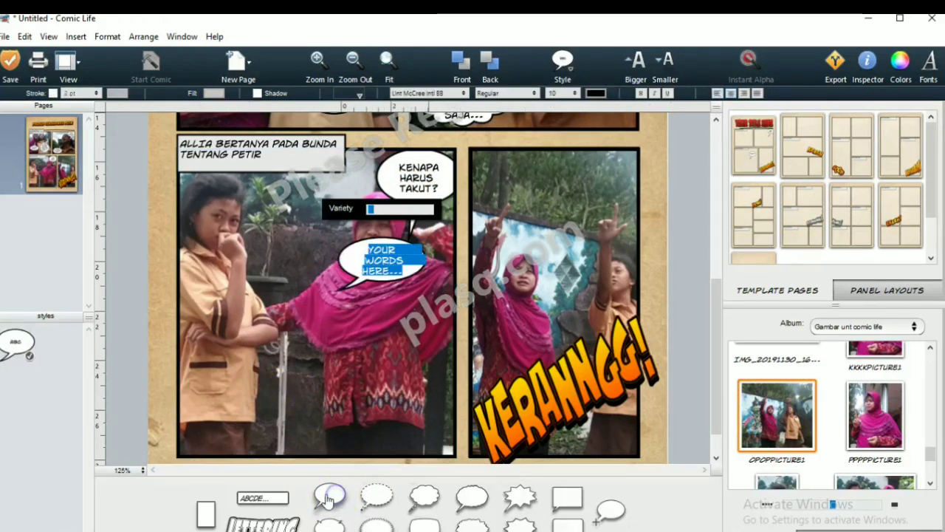
drag(371, 275, 219, 271)
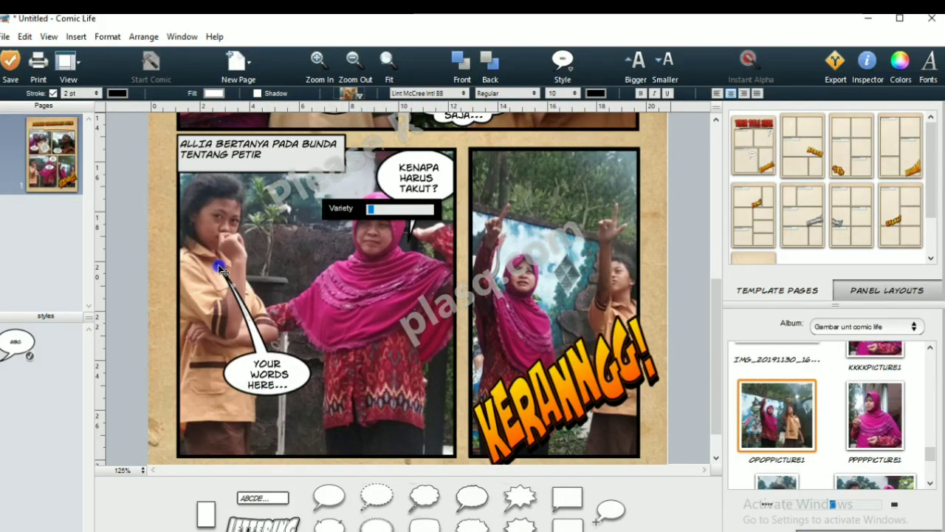
drag(273, 379, 243, 381)
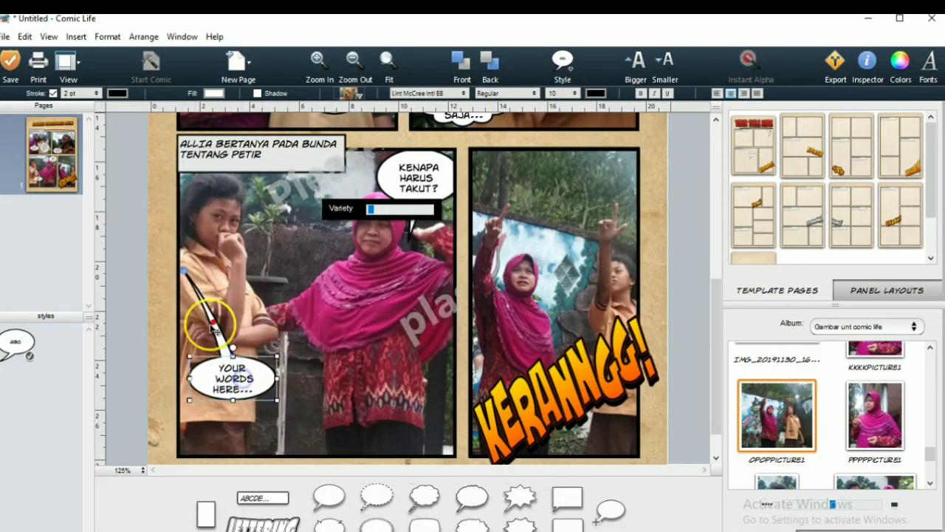
drag(181, 270, 220, 272)
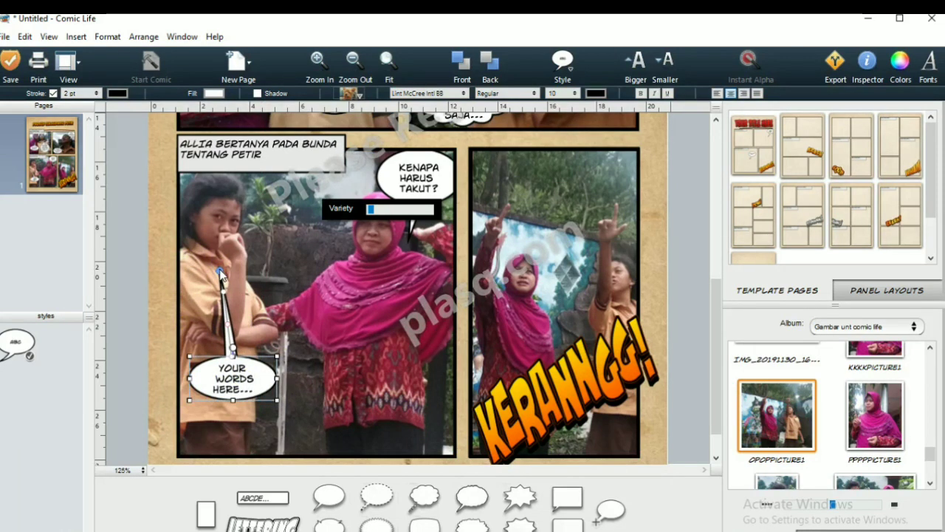
Step: Replace the placeholder text in the girl's new speech balloon with "KOQ BUNDA TIDAK KAGET DAN TIDAK TAKUT"
double_click(221, 376)
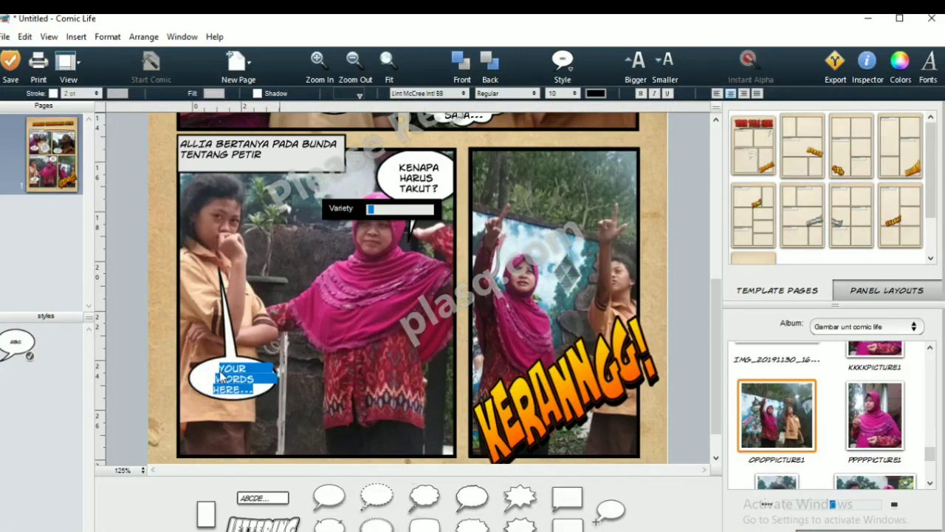
text(SOQ)
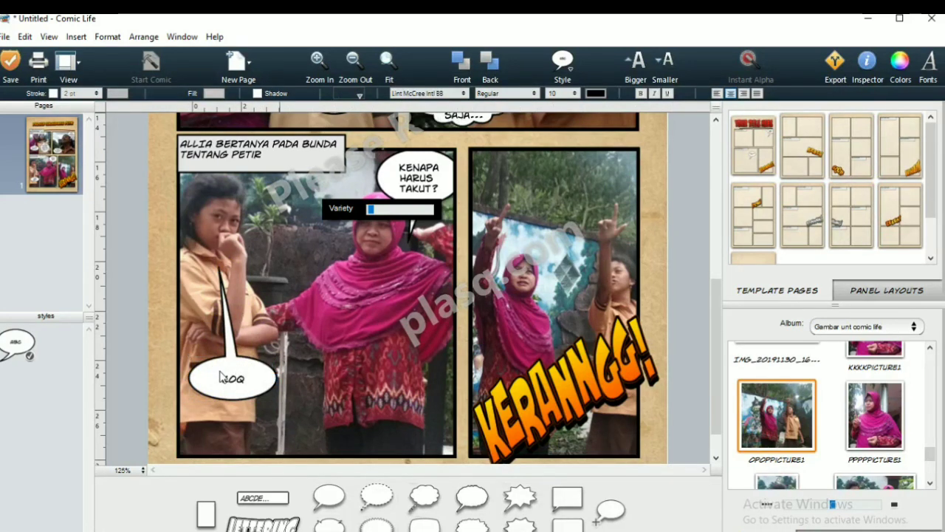
text( BUNDA)
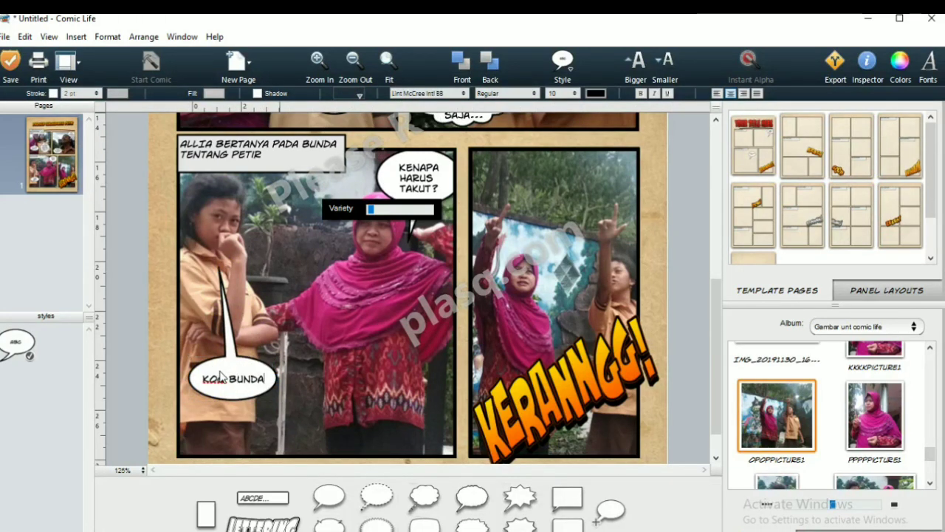
text( TIDAK)
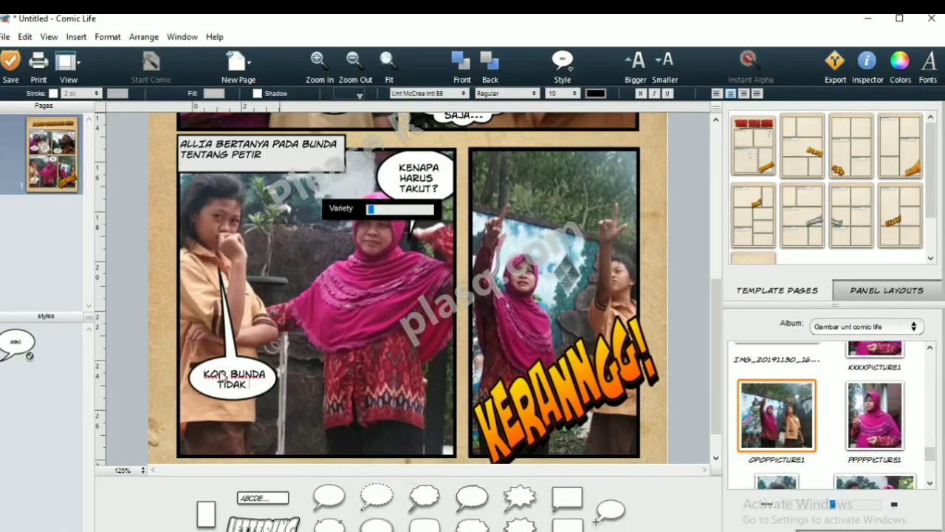
text( KAGE)
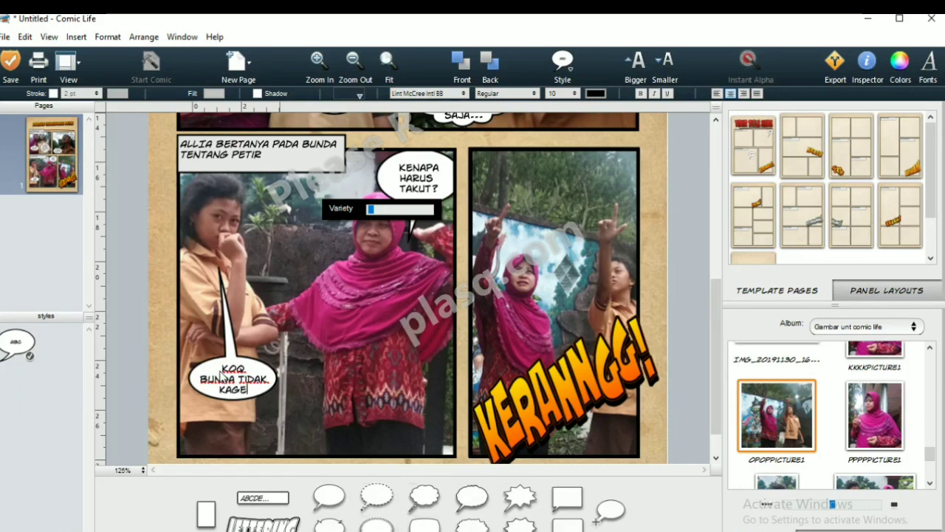
text(T. DAN T)
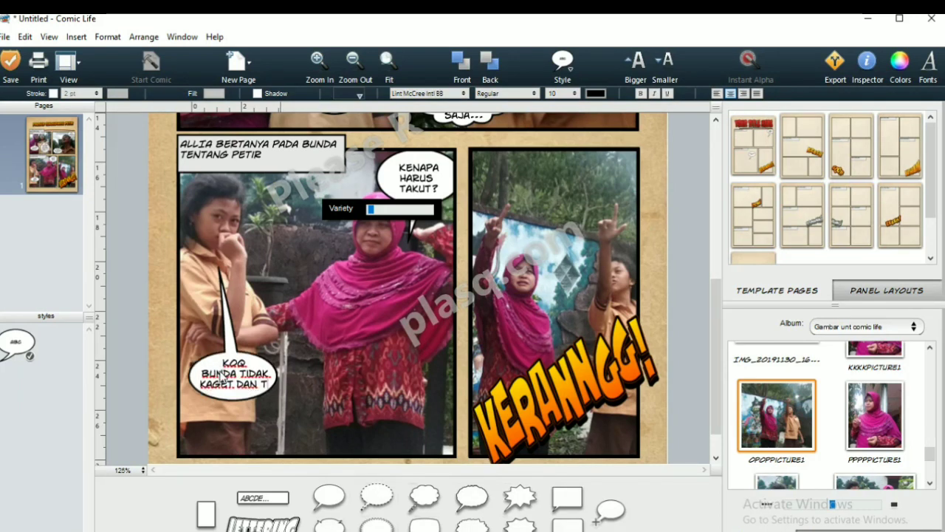
text(IDAK TAKUT)
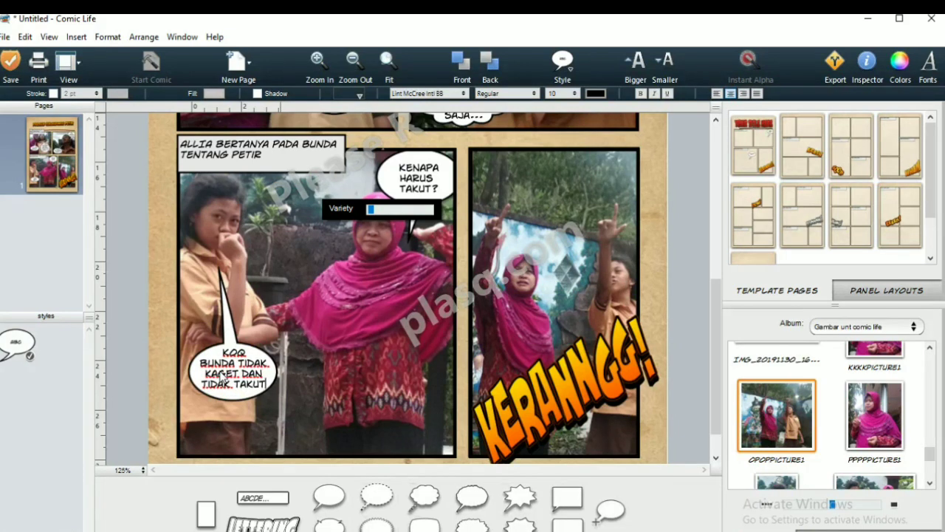
Step: Extend the text in the girl's balloon in the lower-left panel with "... KENAPA BUNDA?"
text(... KENAPA BUN)
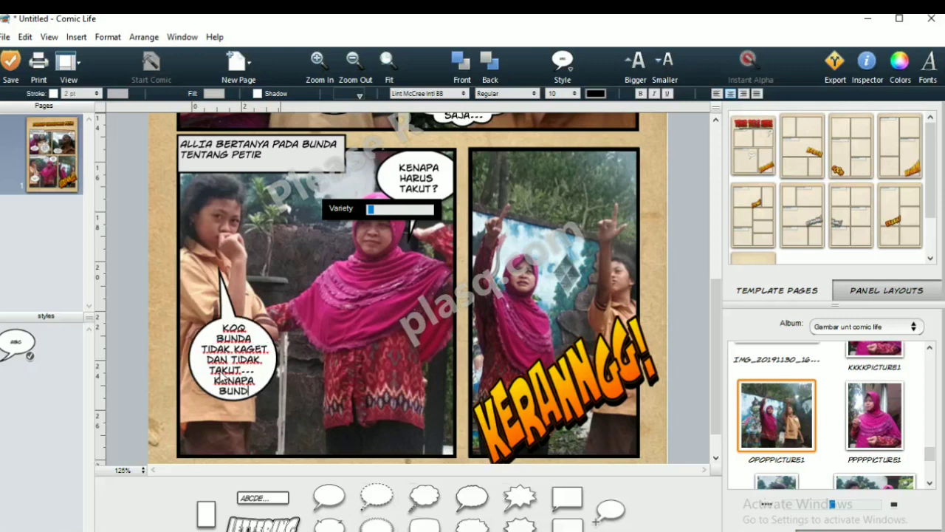
text(DA?)
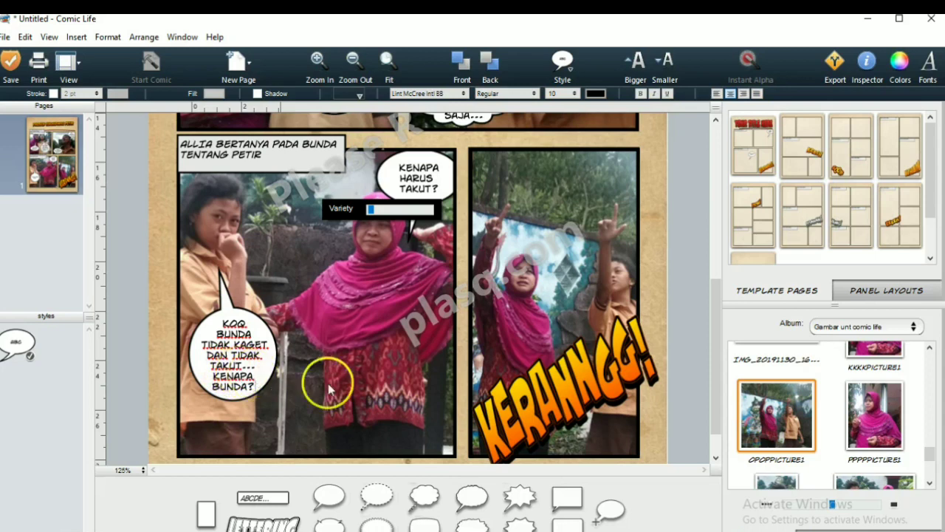
Step: Add an oval speech balloon over the woman's lower body in the lower-left panel, with its tail pointing up to just below her chin
drag(330, 495, 380, 411)
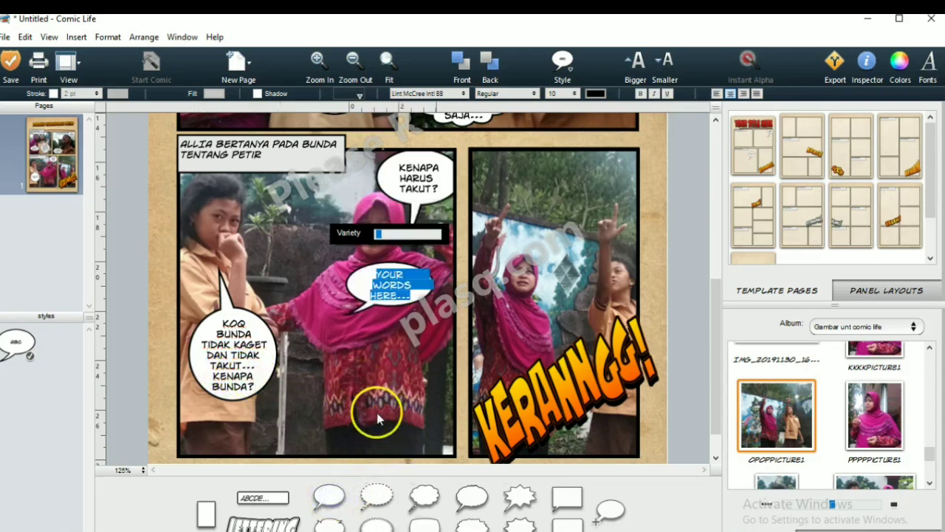
click(367, 279)
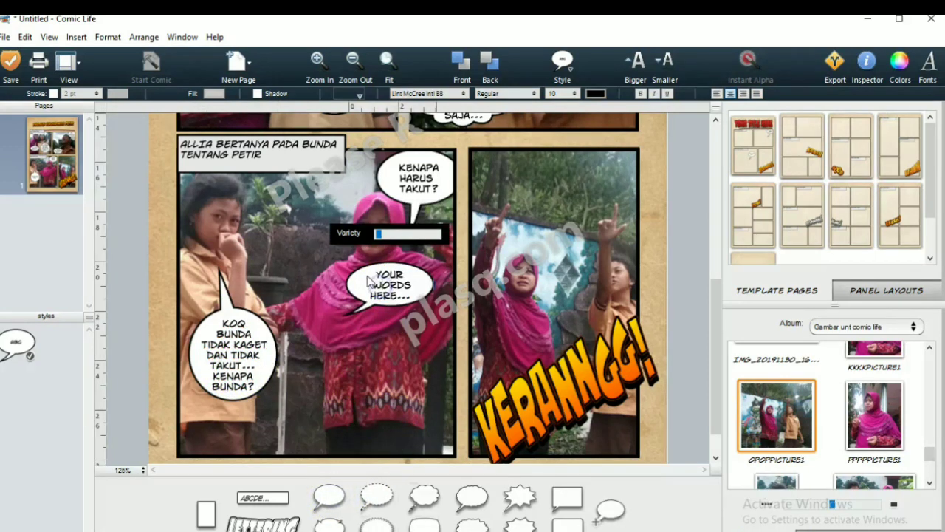
double_click(372, 284)
click(359, 299)
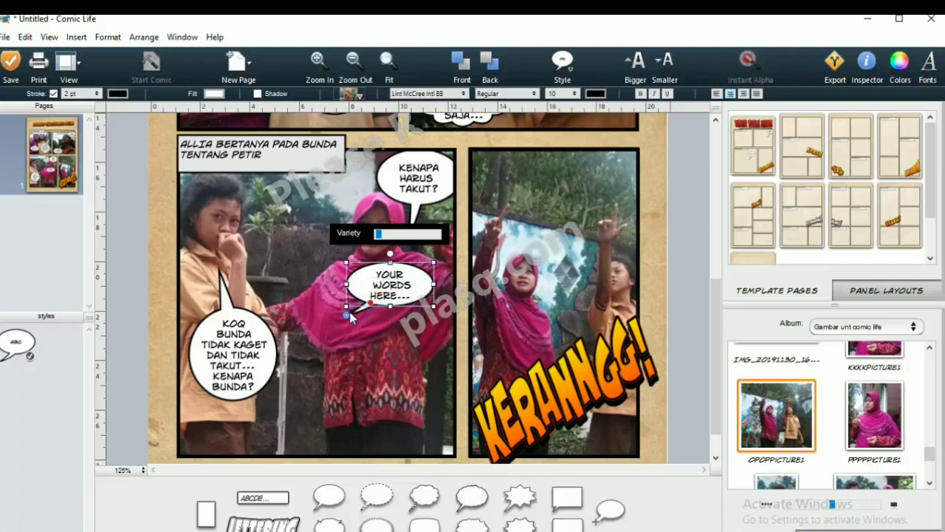
drag(364, 297, 366, 270)
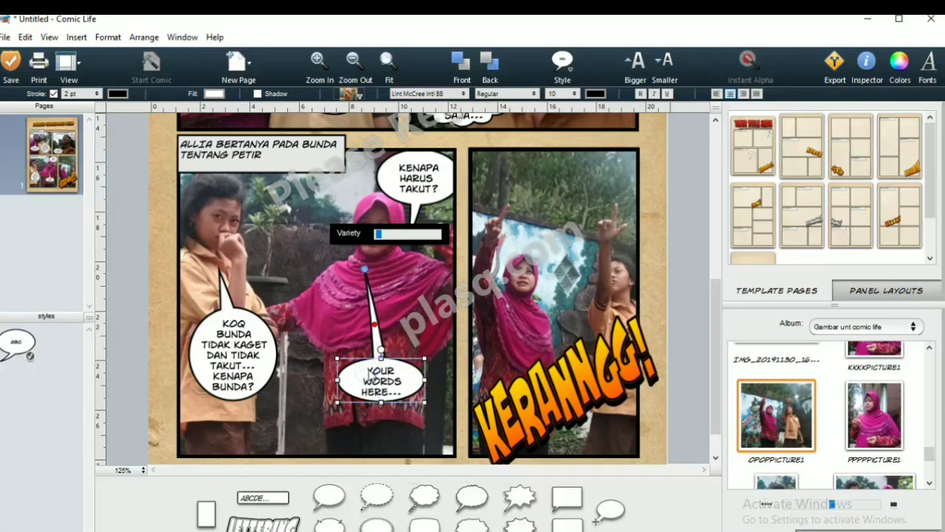
Step: Replace the placeholder text in the woman's new balloon with "KHAN JAUH DARI KITA"
double_click(369, 371)
text(KHAN J)
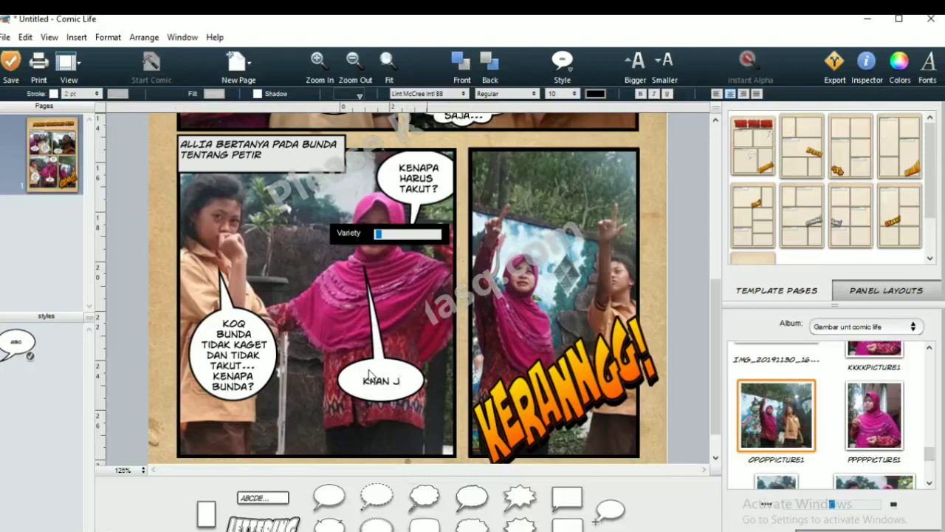
text(AUH. DARI KITA)
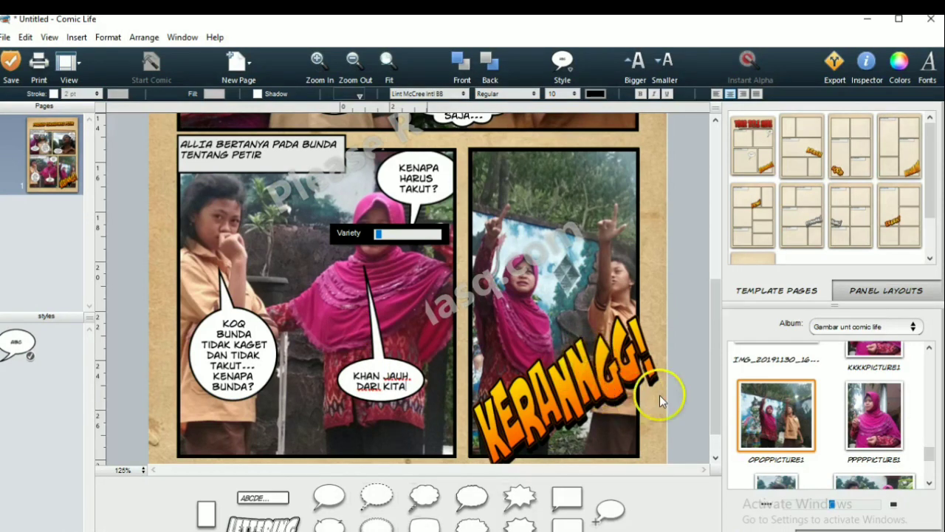
Step: Change the "KERANNGG!" sound-effect lettering to read "CEMENMEN DHUK!"
scroll(715, 405, down, 1)
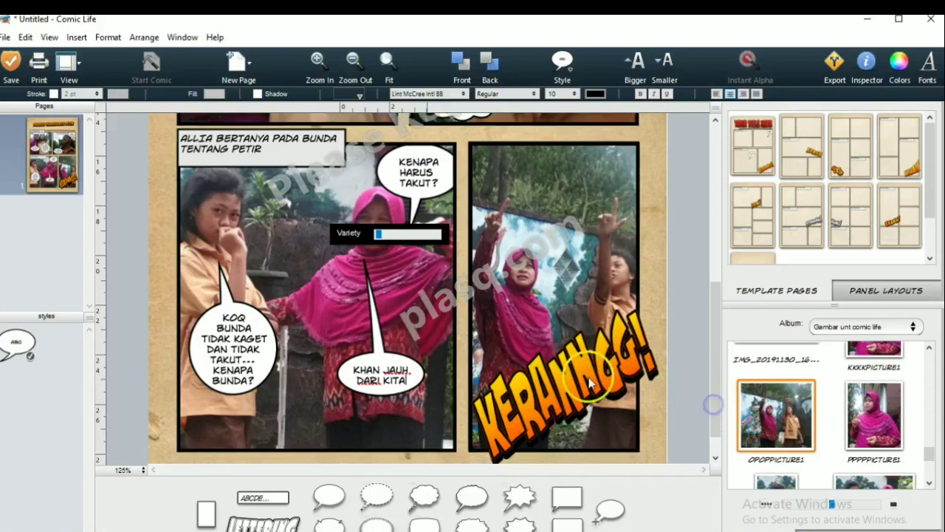
click(551, 403)
double_click(513, 399)
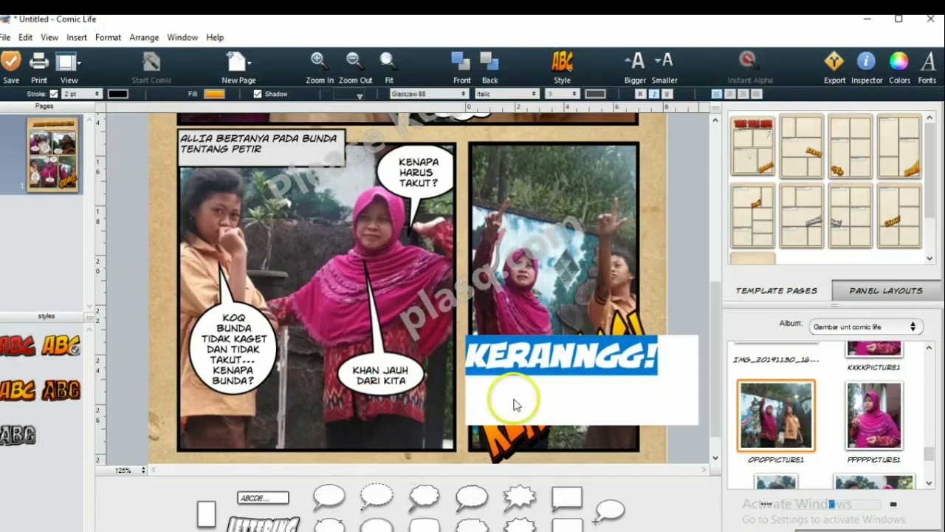
click(473, 362)
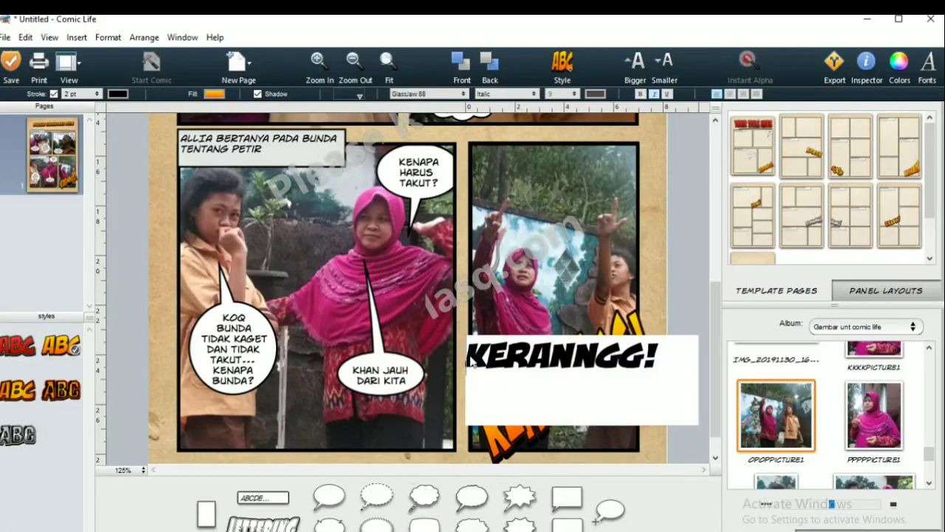
text(CE)
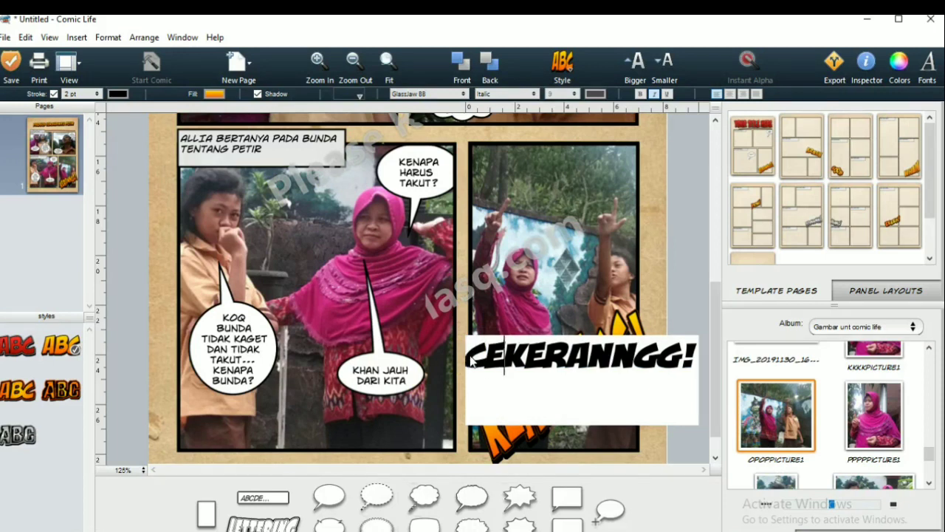
text(MENME)
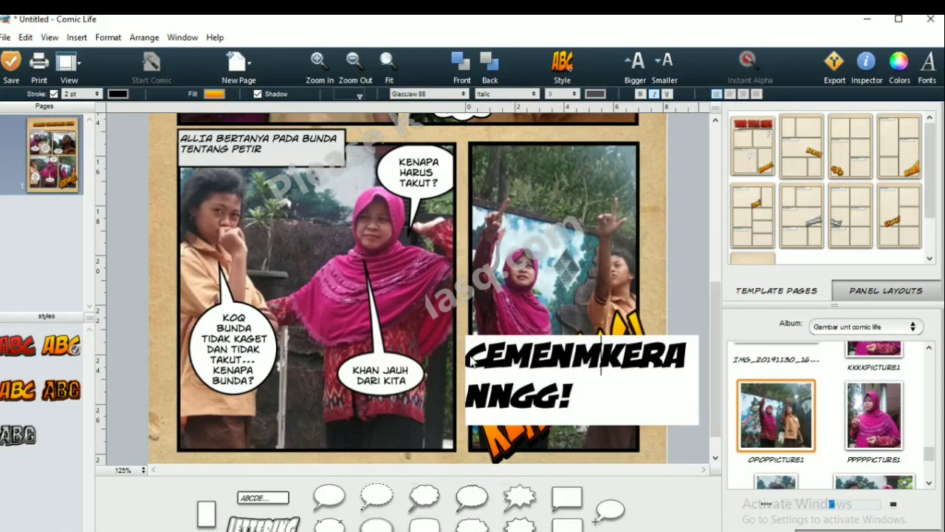
text(N )
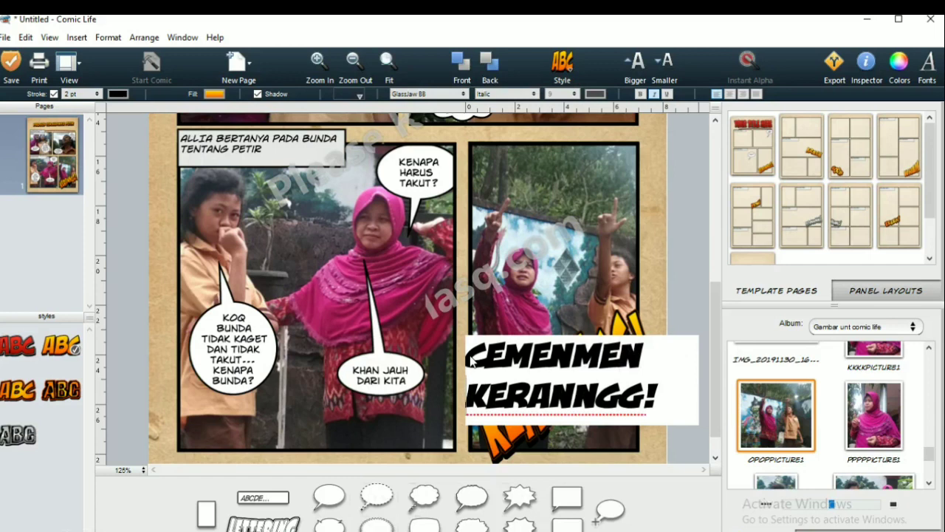
text(DHUK)
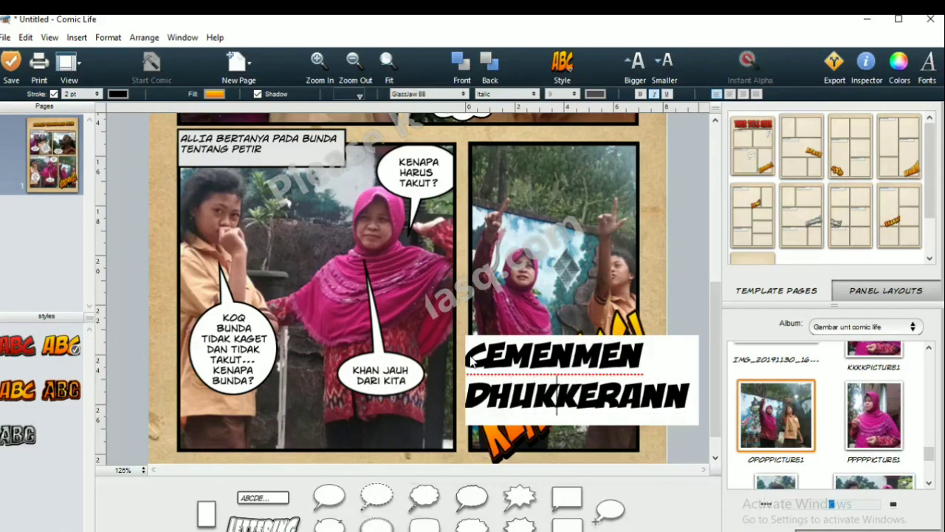
text(!)
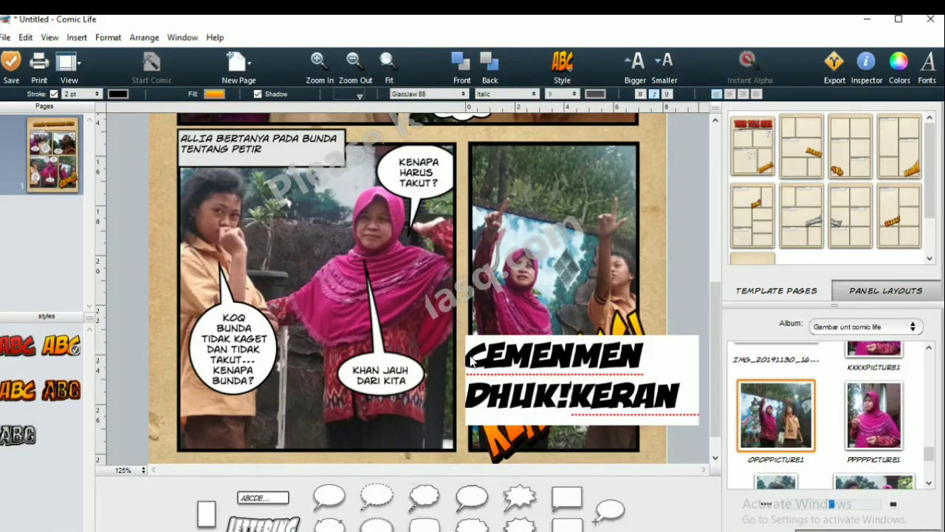
key(Delete)
key(Delete)
key(Delete)
key(Delete)
key(Delete)
key(Delete)
key(Delete)
key(Delete)
key(Delete)
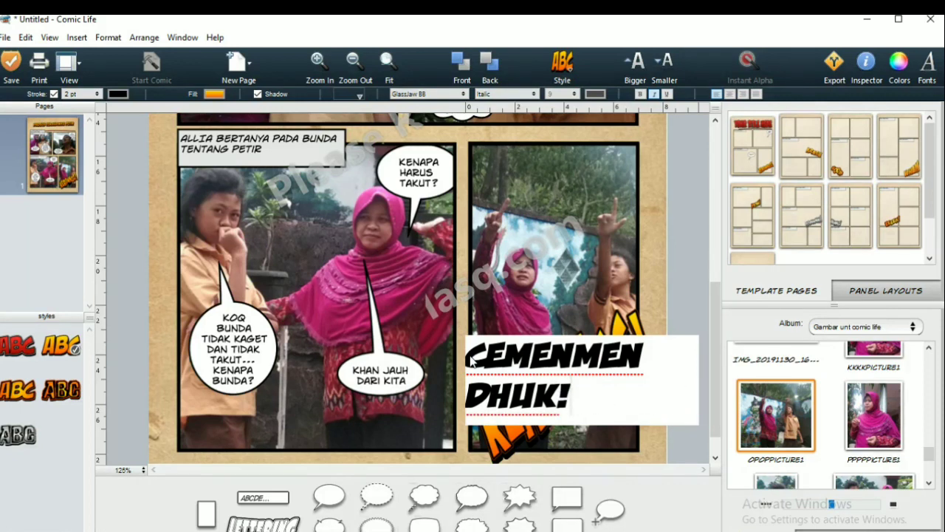
Step: Reshape the "CEMENMEN DHUK!" lettering and place it diagonally across the two lower panels, rising toward the girl in the lower-right panel
click(640, 281)
click(658, 298)
click(581, 422)
click(657, 299)
drag(657, 303, 659, 340)
drag(563, 357, 526, 325)
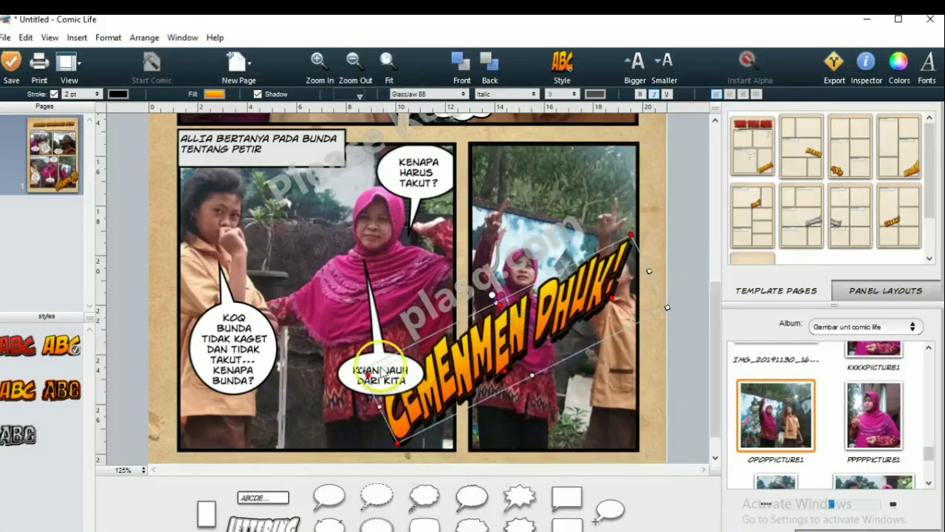
Step: Move the "KHAN JAUH DARI KITA" balloon left, clear of the lettering, and aim its tail back at the woman's upper chest
click(357, 360)
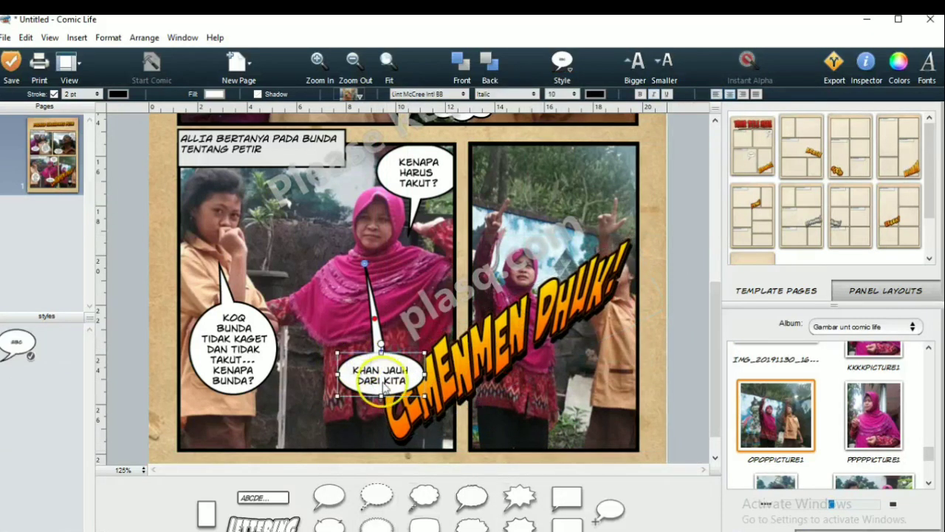
drag(369, 382, 339, 383)
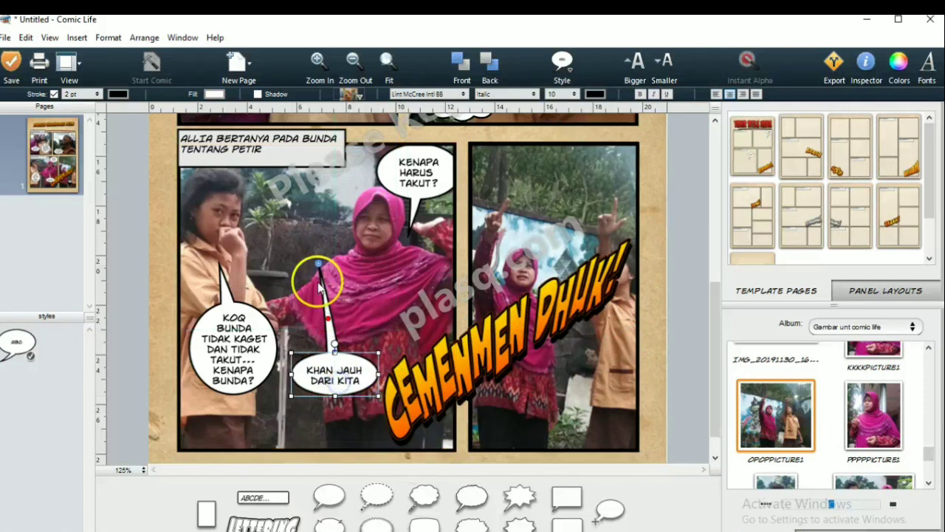
drag(318, 264, 375, 272)
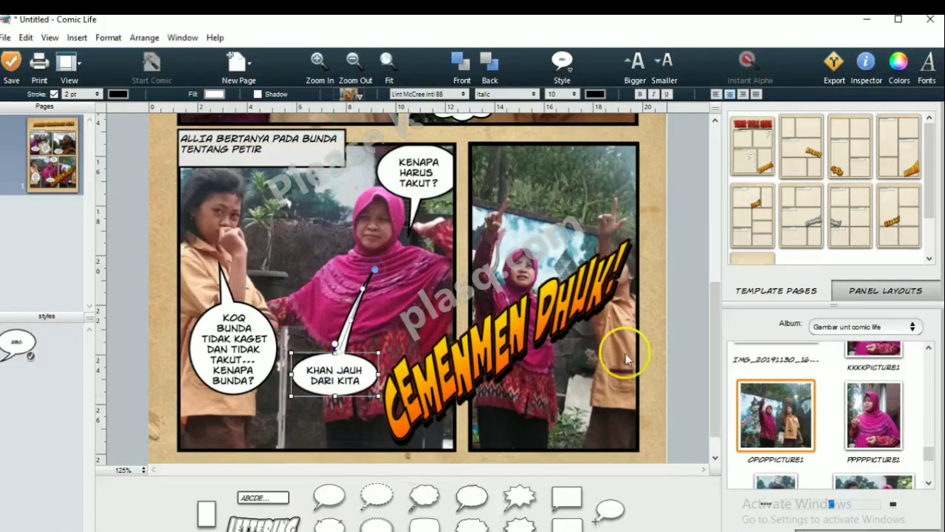
click(669, 373)
Step: Add an oval speech balloon at the top of the lower-right panel, with its tail pointing down to just above the woman's head
click(558, 288)
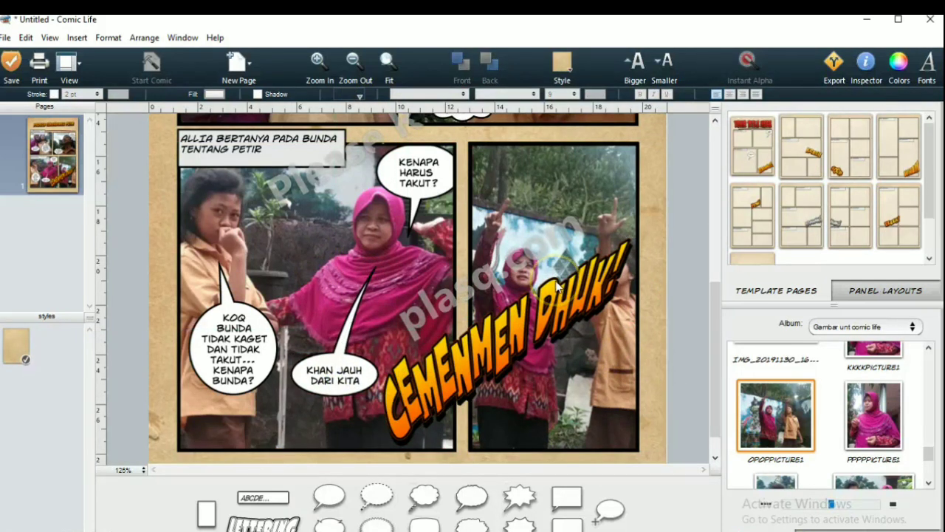
click(537, 221)
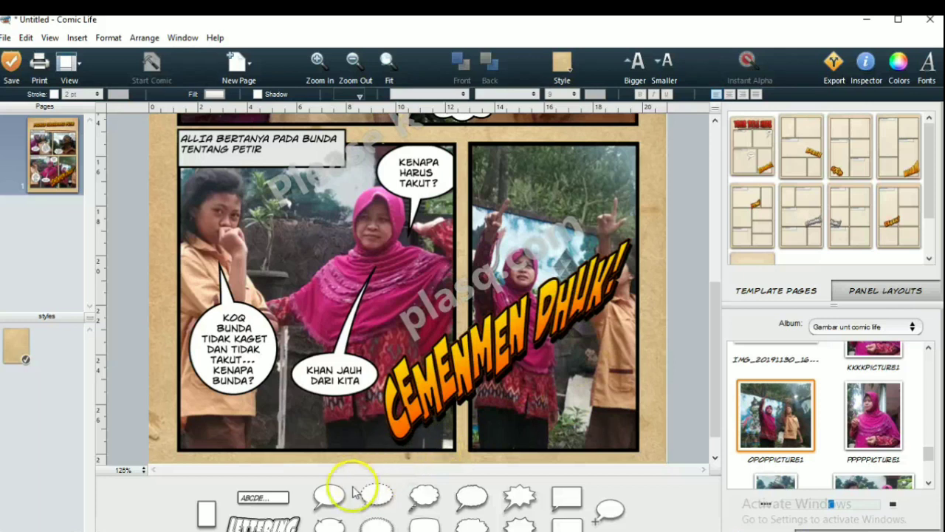
drag(327, 495, 421, 279)
click(443, 274)
double_click(423, 277)
click(401, 274)
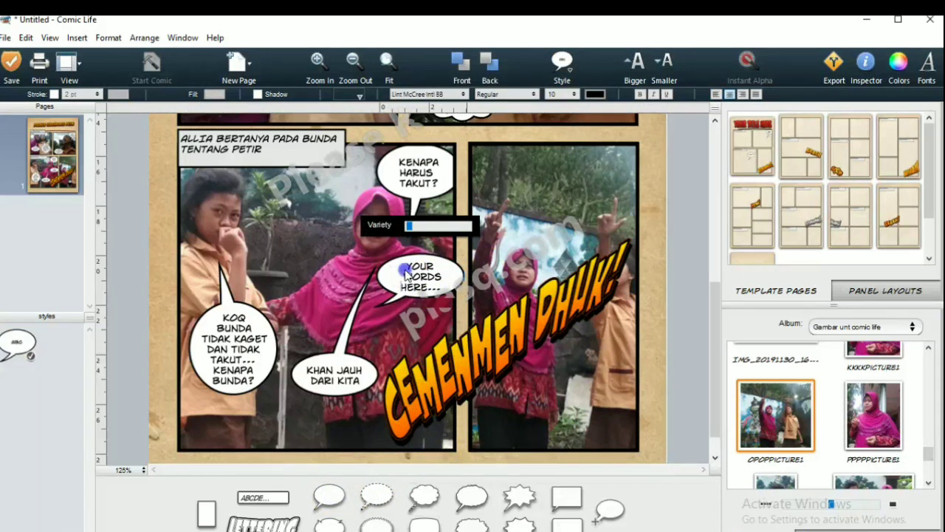
click(437, 272)
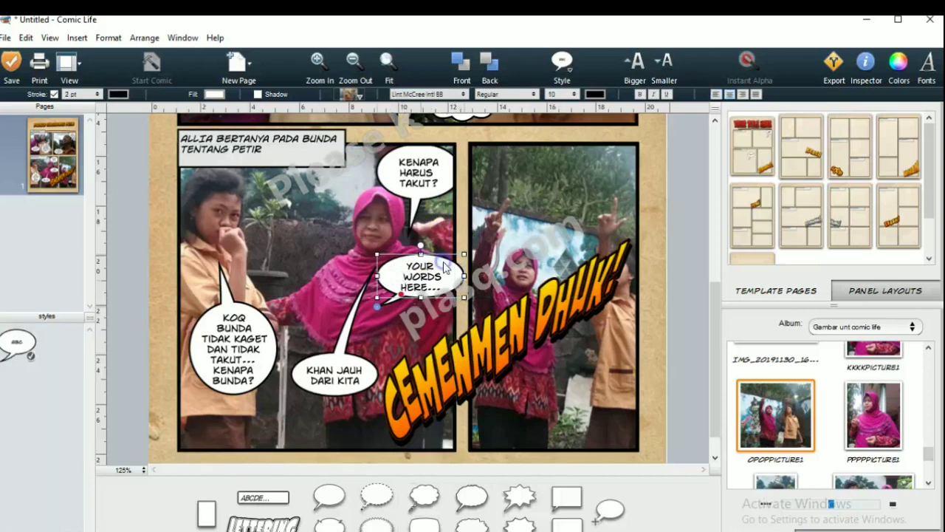
drag(437, 272, 546, 164)
drag(486, 196, 528, 239)
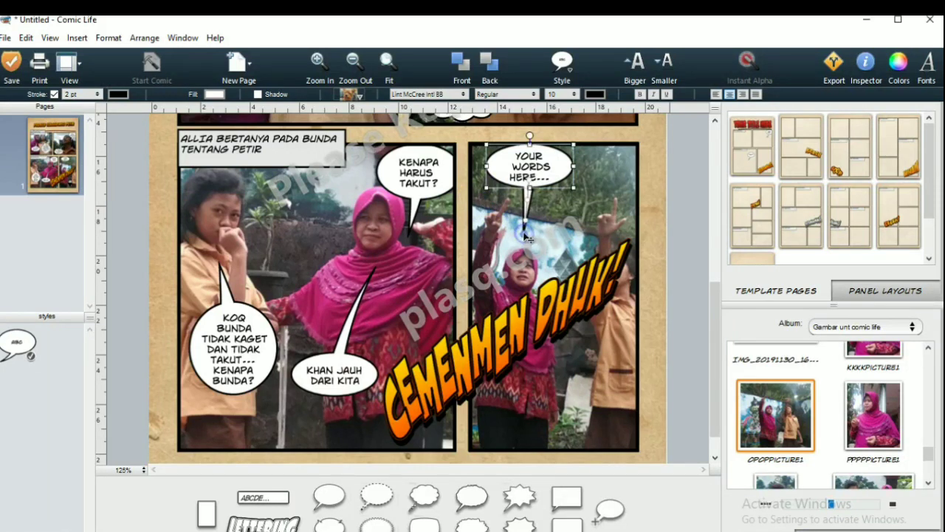
click(524, 158)
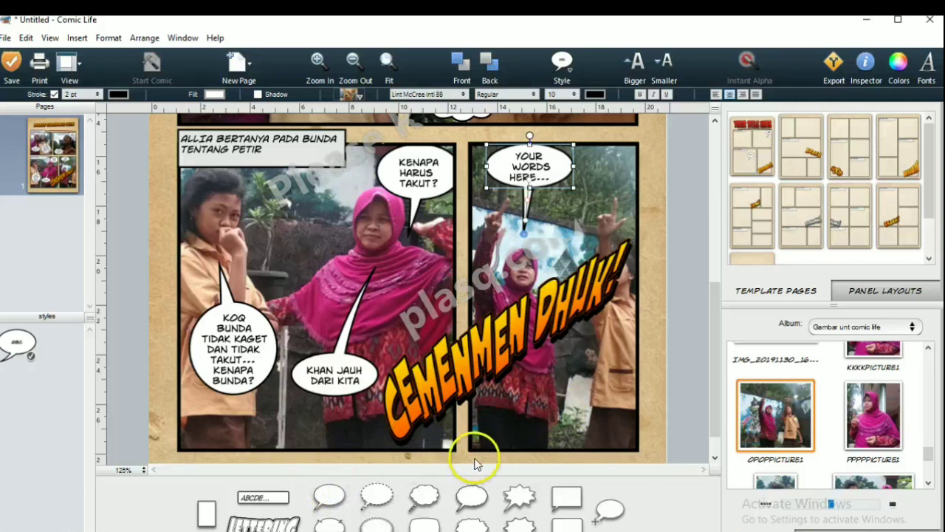
Step: Add an oval speech balloon in the lower-right panel's bottom right corner, with its tail pointing up toward the girl
drag(329, 497, 553, 442)
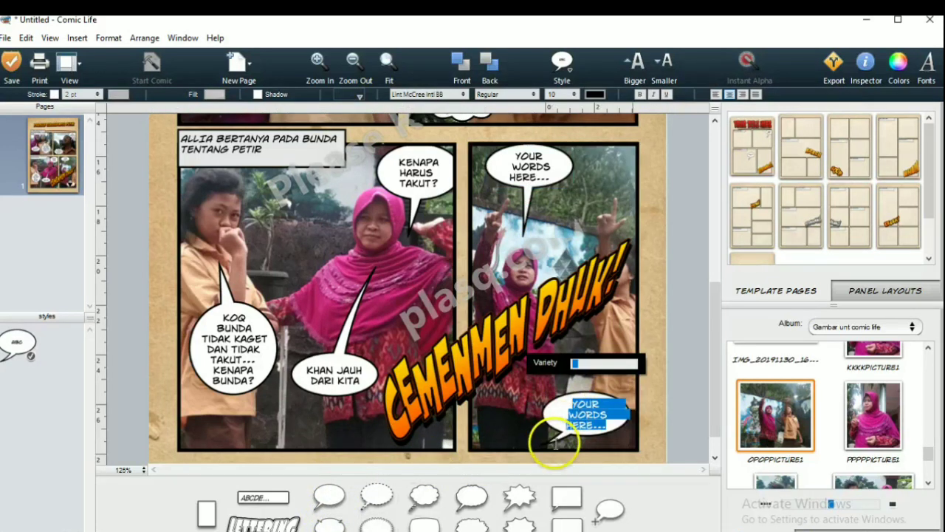
click(551, 444)
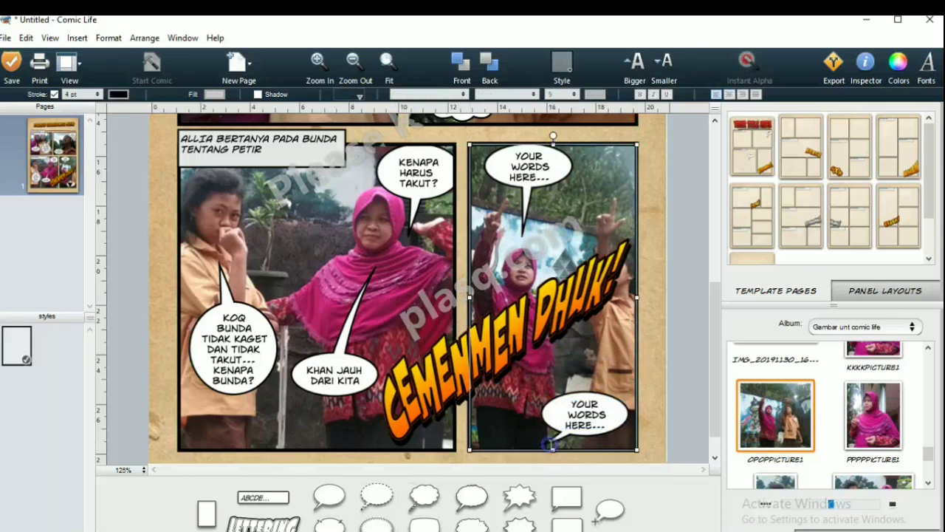
click(553, 441)
drag(552, 443, 604, 338)
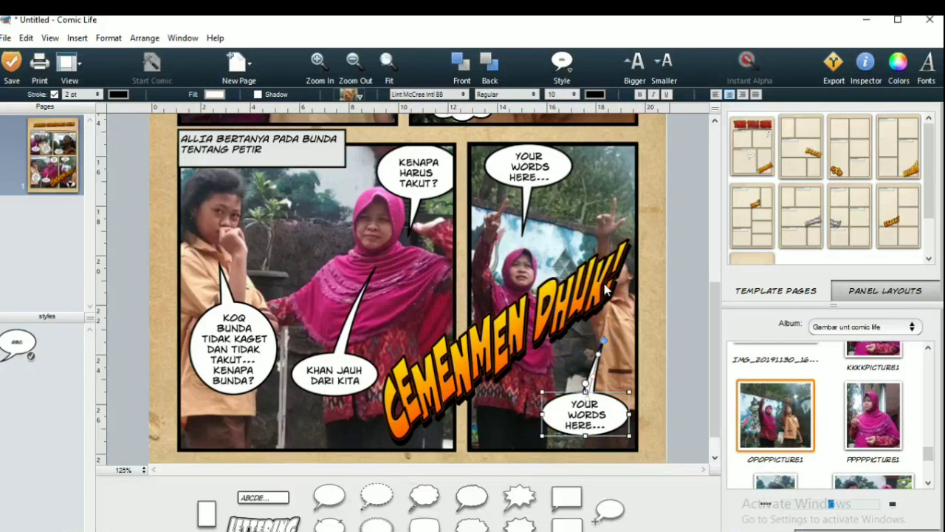
Step: Shrink the "CEMENMEN DHUK!" lettering to clear the girl's face and extend her balloon's tail up to just below her chin
click(604, 288)
drag(666, 309, 619, 297)
click(528, 369)
click(606, 348)
drag(605, 348, 616, 301)
Step: Replace the placeholder text in the girl's balloon in the lower-right panel with "KAPAN TERJADINYA PETIR BUNDA?"
click(587, 425)
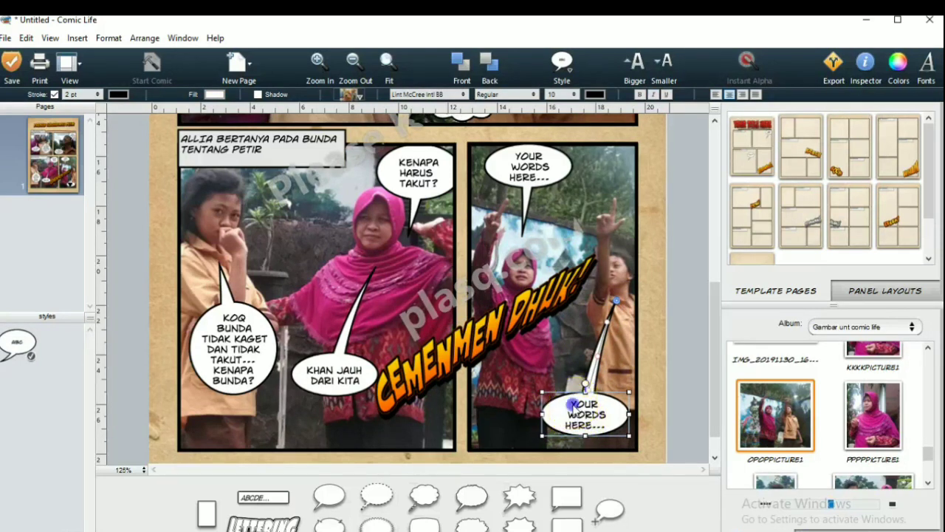
double_click(575, 410)
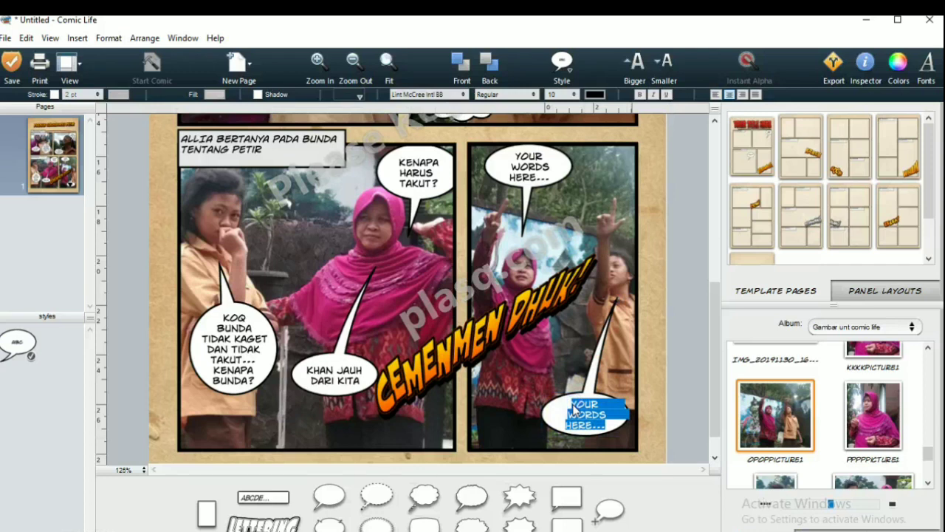
text(KAPAN)
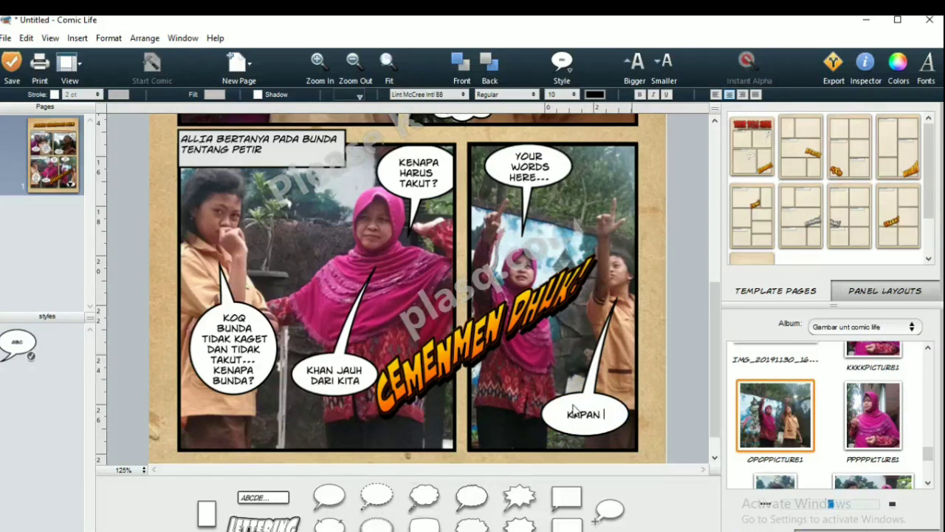
text( TERJADINYA PETIR BUNDA)
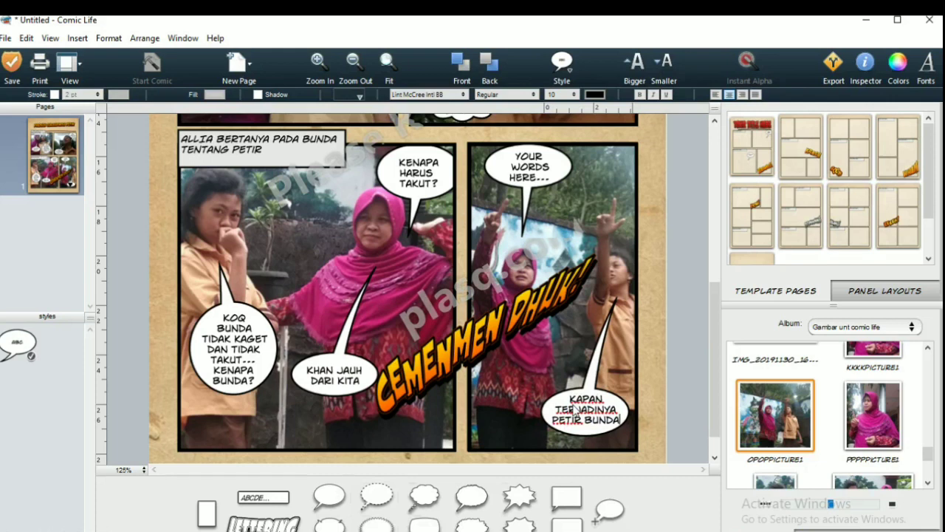
text(?)
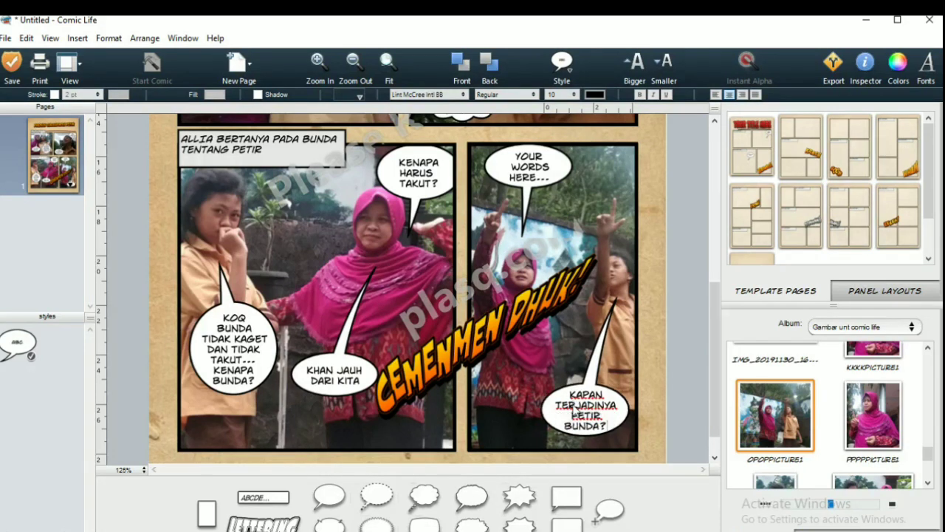
Step: Insert "PETIR BIASANYA TERJADI SAAT TURUN HUJAN" after "YOUR" in the placeholder text of the woman's balloon in the lower-right panel
click(525, 181)
double_click(520, 161)
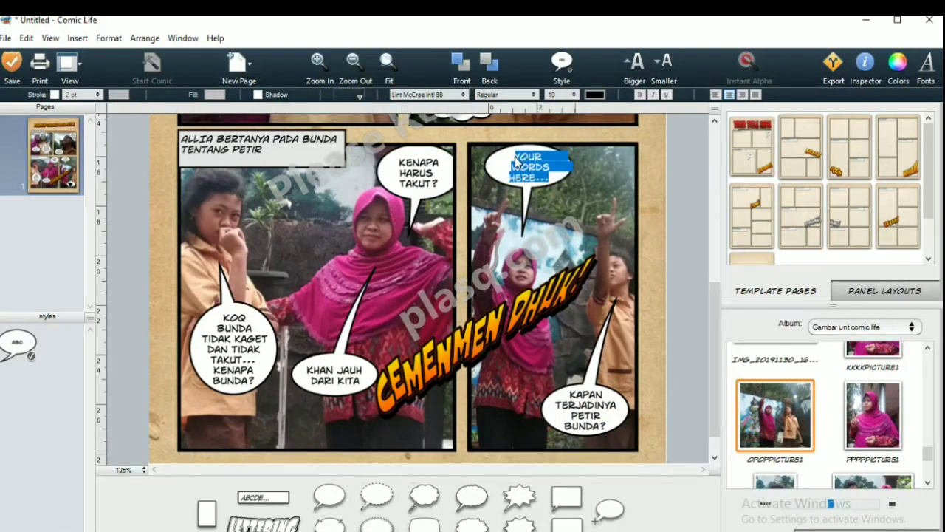
click(516, 160)
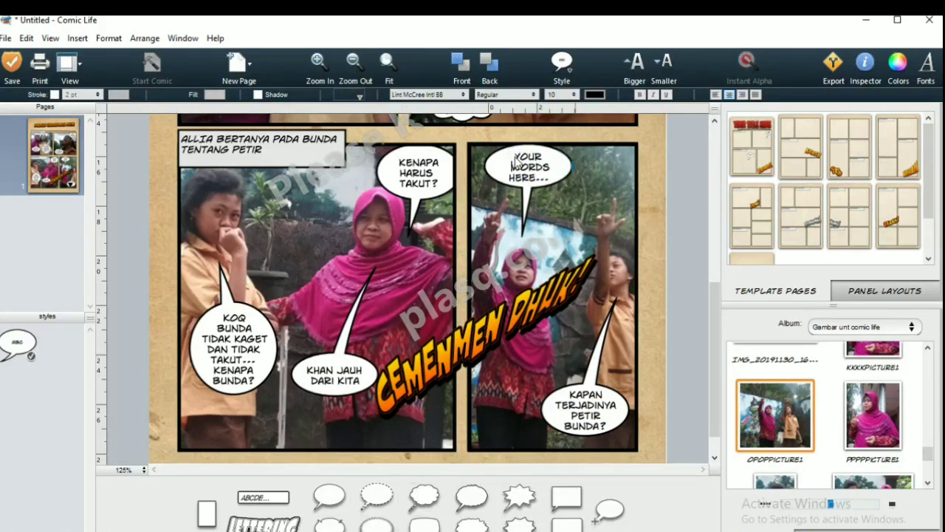
text(PETIR B)
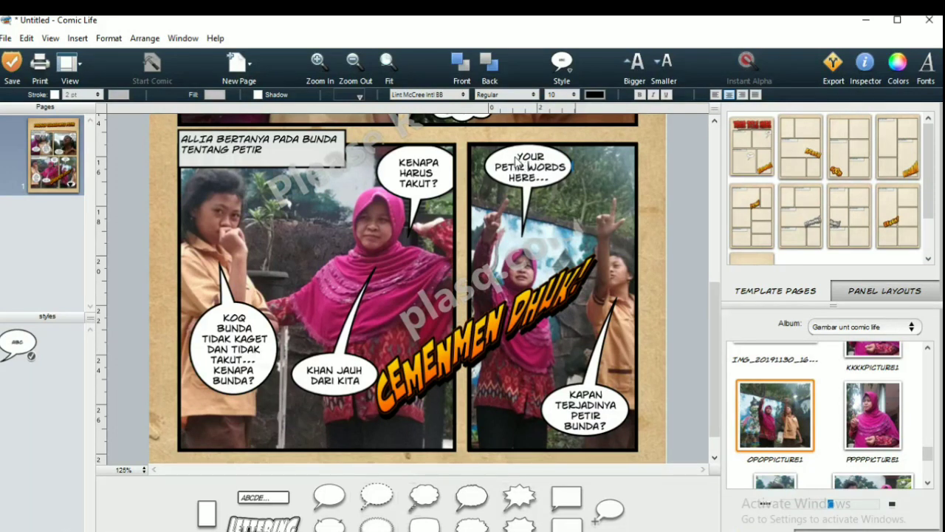
text(IASANYA)
text(RJADI S)
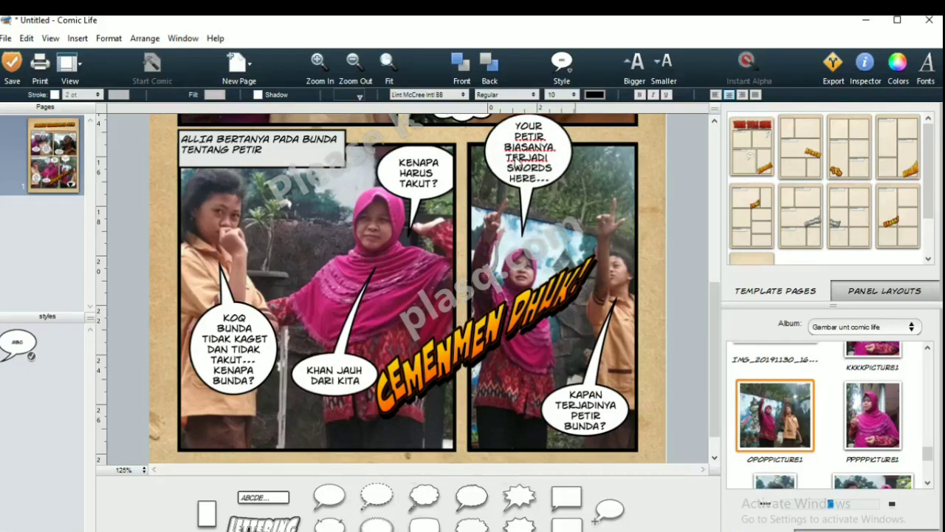
text(AAT TURUN HUJAN)
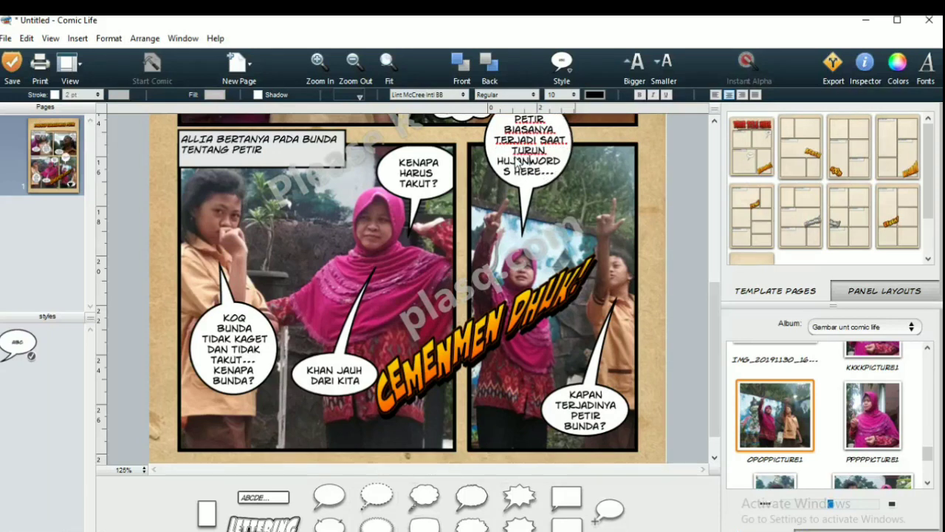
Step: Delete the leftover placeholder words "WORDS HERE..." from the end of the text in the woman's balloon
key(Delete)
key(Delete)
key(Delete)
key(Delete)
key(Delete)
key(Delete)
key(Delete)
key(Delete)
key(Delete)
key(Delete)
key(Delete)
key(Delete)
key(Delete)
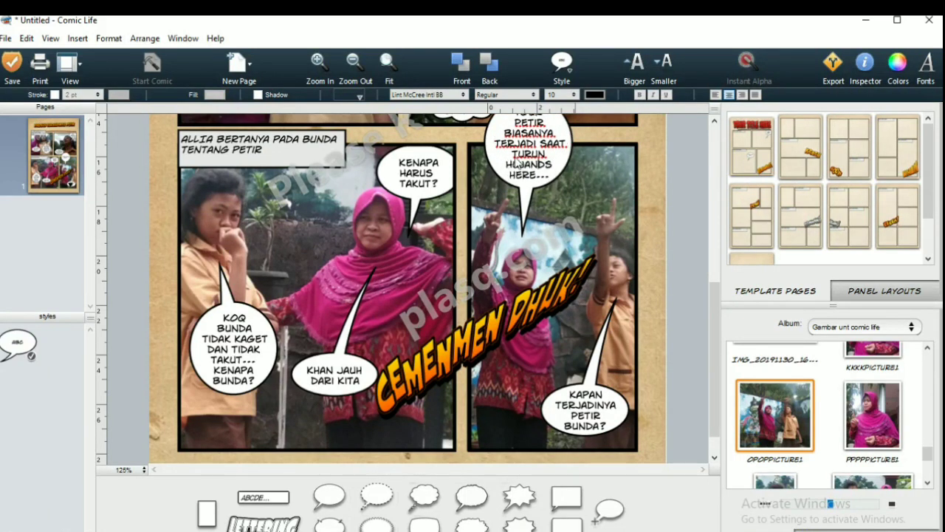
click(663, 245)
scroll(652, 243, up, 1)
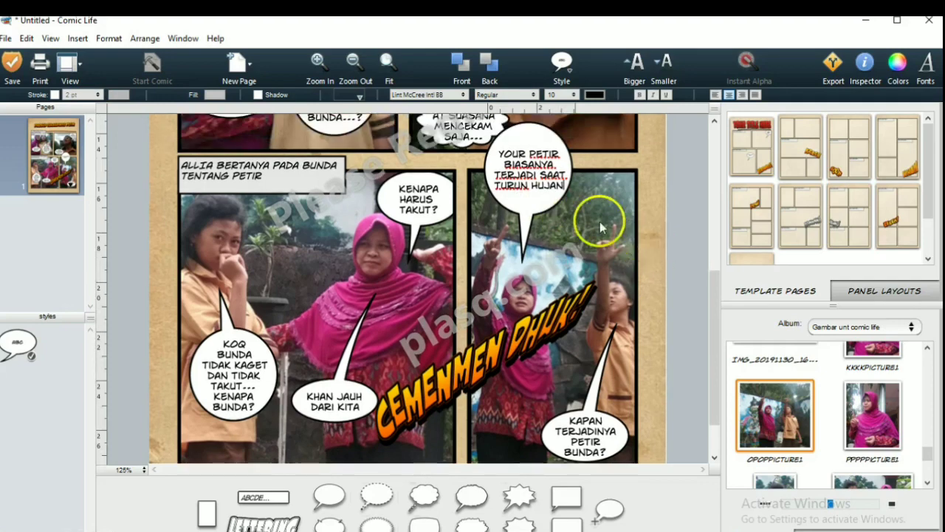
click(681, 238)
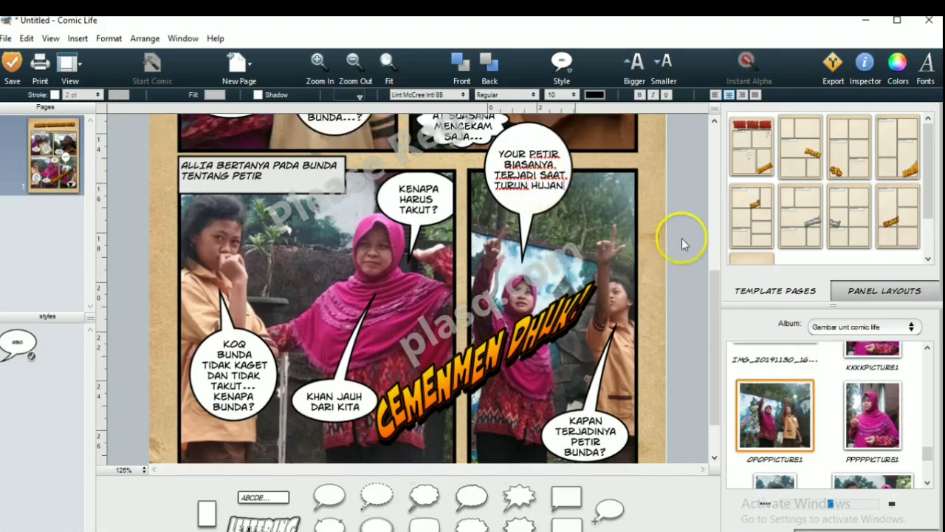
scroll(633, 256, up, 6)
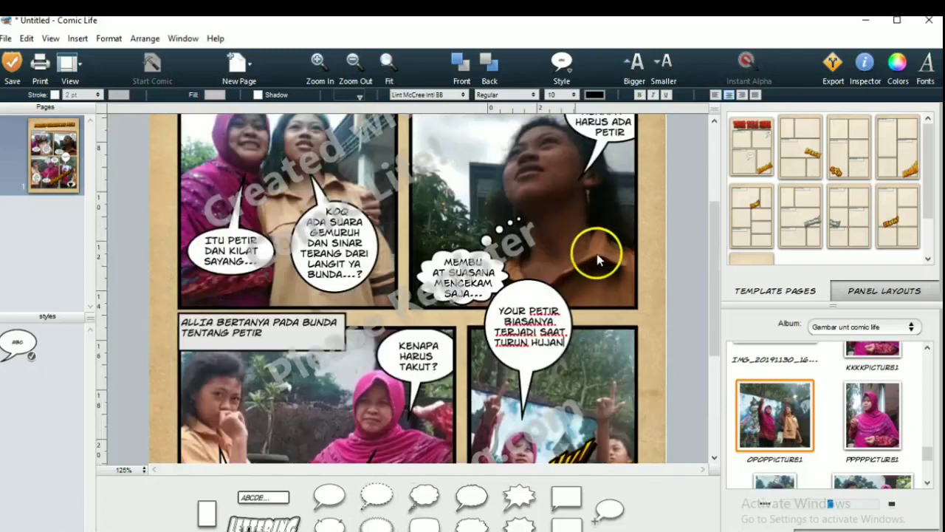
scroll(595, 258, up, 1)
scroll(596, 260, down, 3)
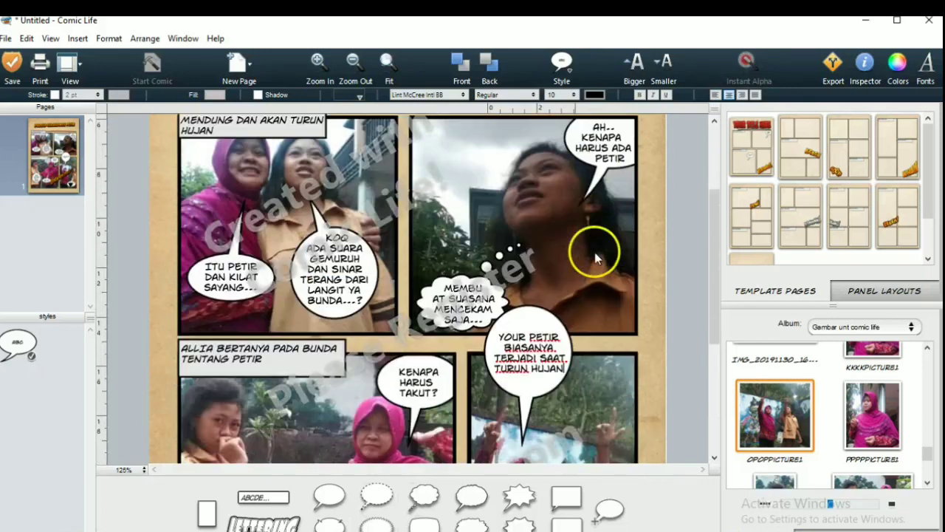
scroll(596, 259, down, 5)
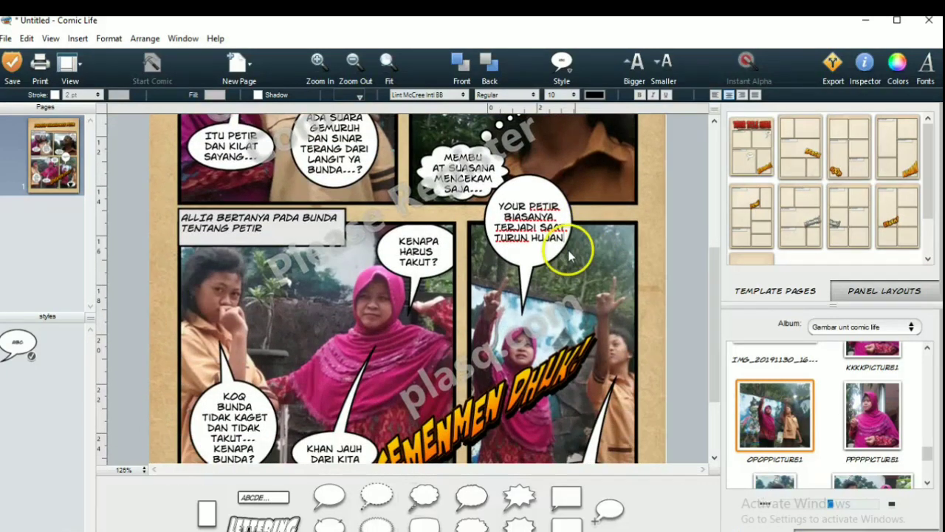
scroll(582, 338, down, 1)
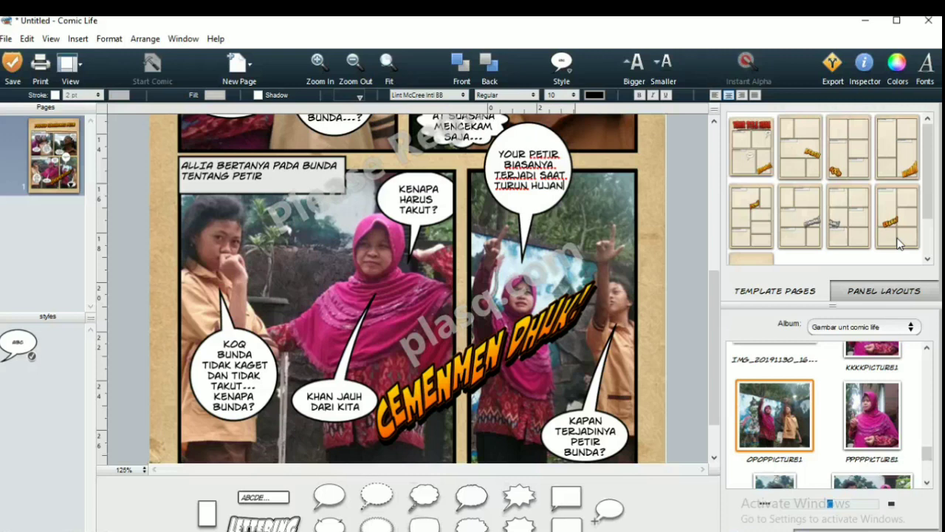
Step: Add a second comic page below the first using the two-column page template with the "WHAM" lettering
click(897, 165)
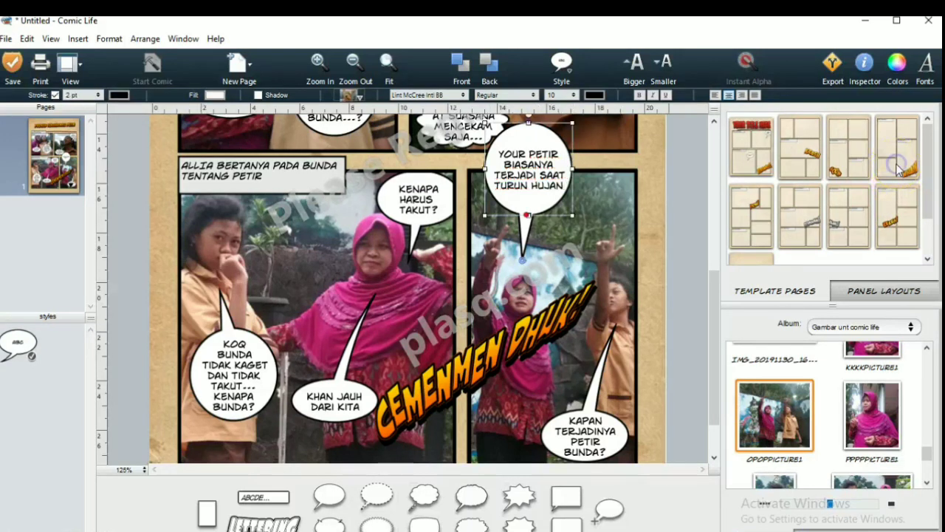
click(651, 242)
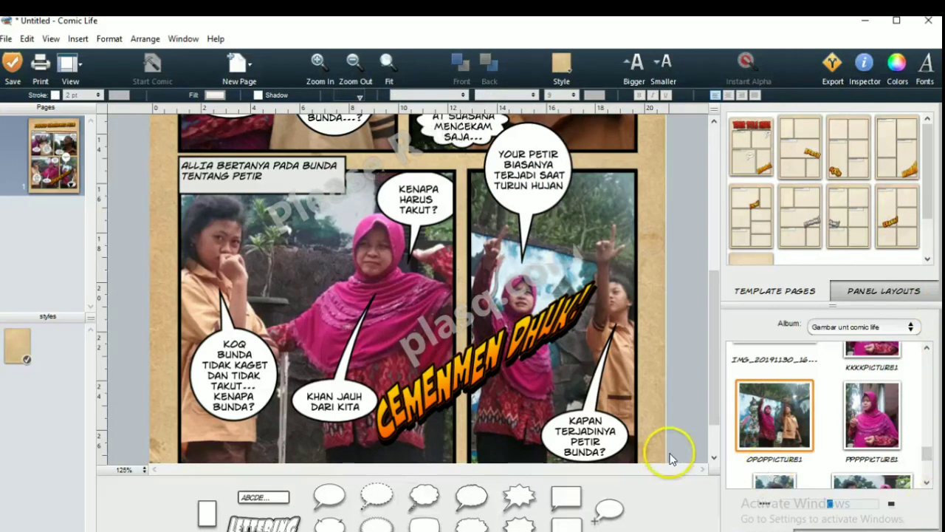
click(713, 457)
click(713, 457)
click(714, 457)
click(713, 457)
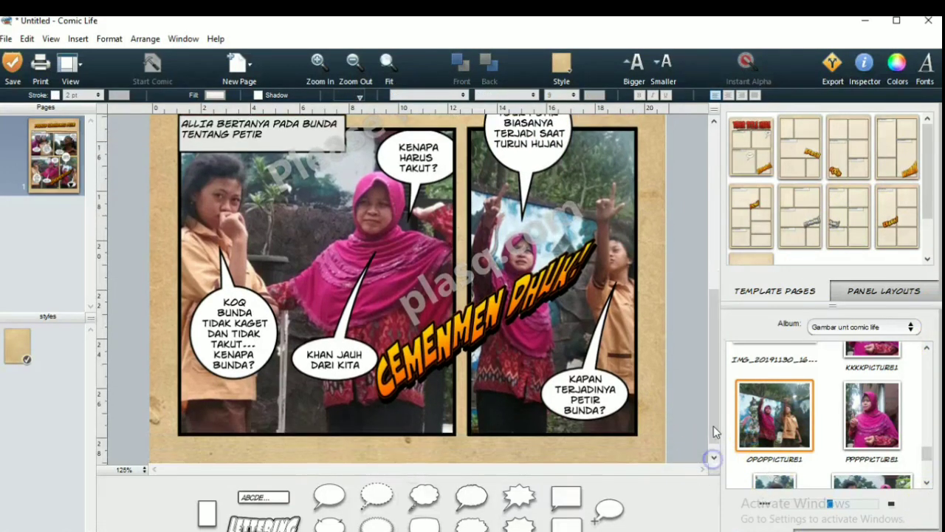
click(713, 458)
click(573, 452)
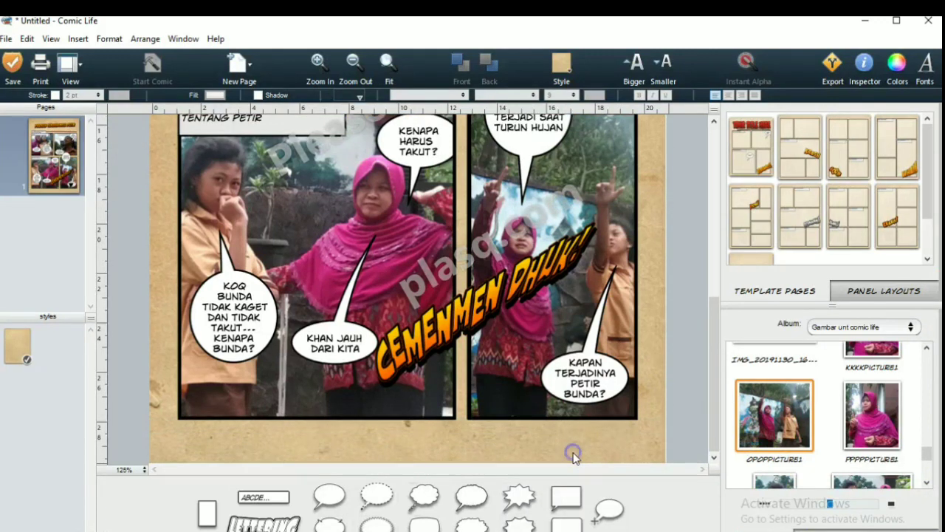
drag(901, 167, 542, 450)
Step: Examine the second page's empty panels, caption boxes and lettering, and review the first page up to its title
scroll(500, 382, up, 3)
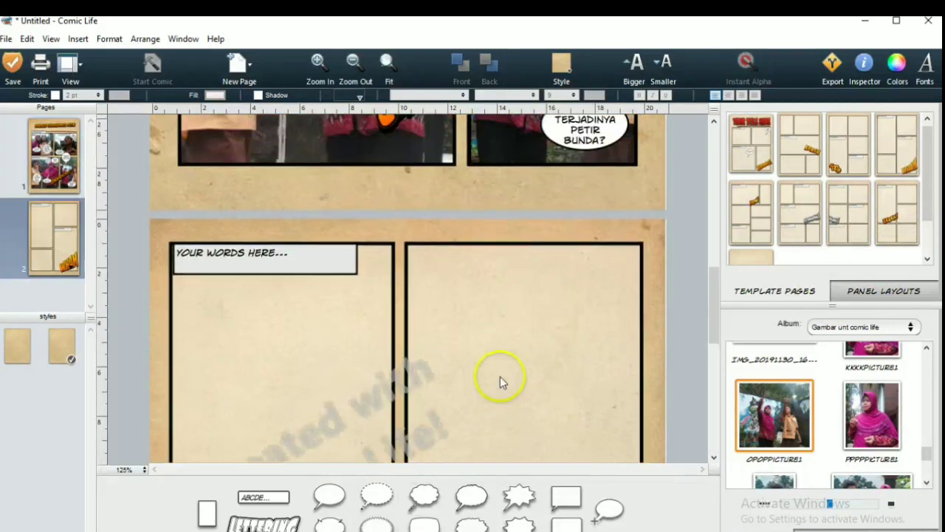
scroll(505, 379, down, 1)
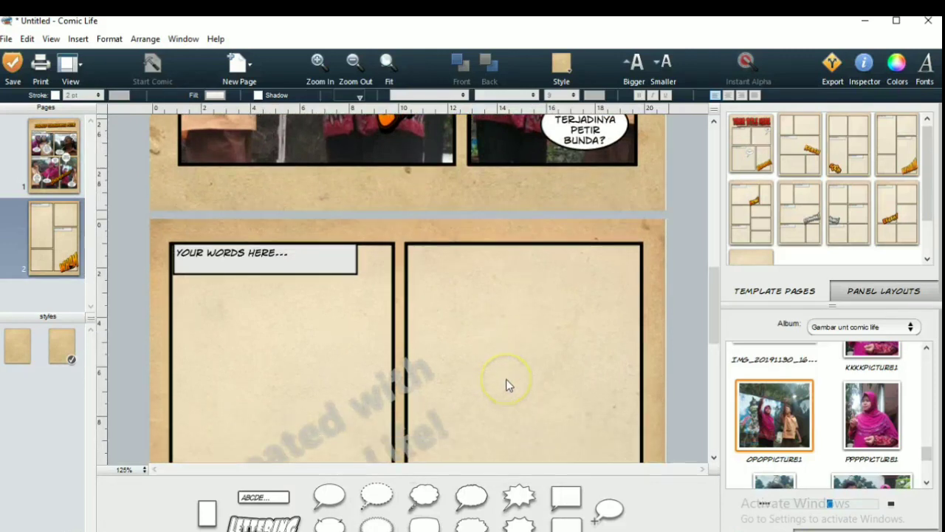
scroll(506, 379, down, 1)
scroll(506, 379, up, 1)
scroll(506, 379, up, 1)
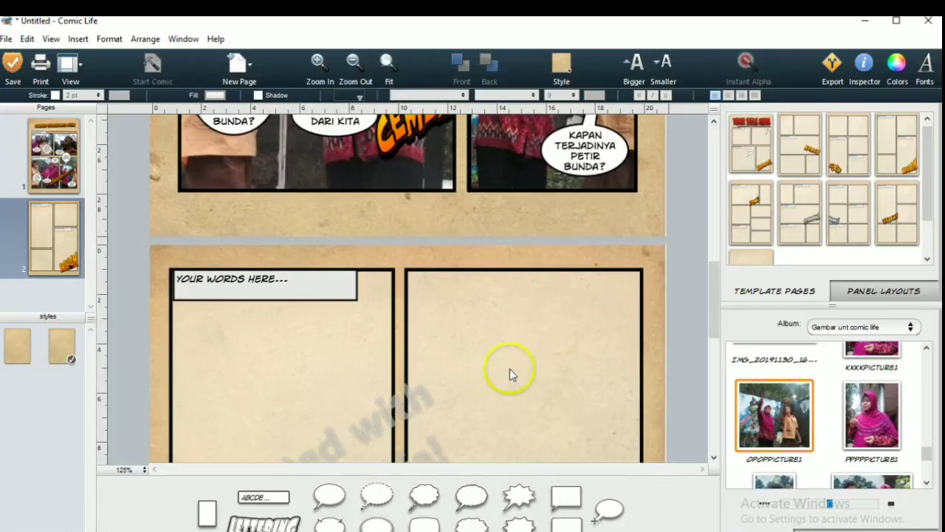
scroll(507, 378, down, 8)
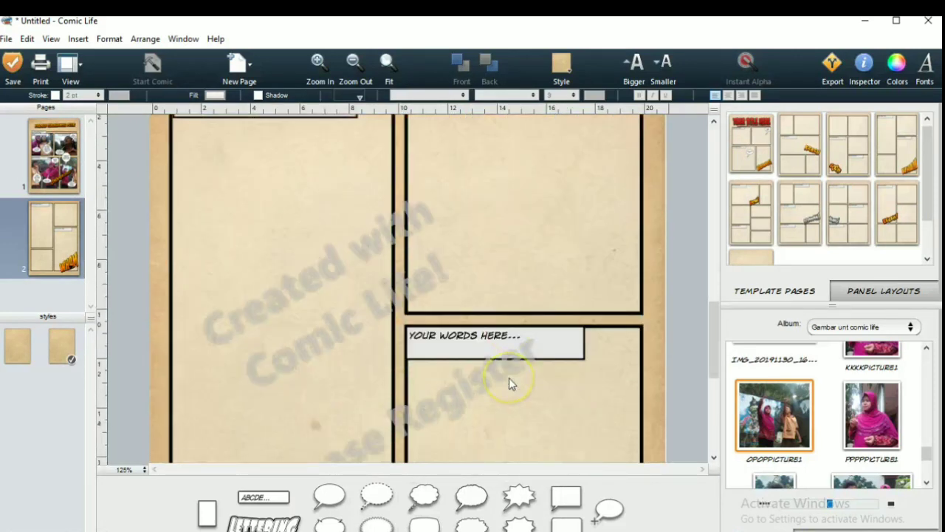
scroll(509, 378, down, 7)
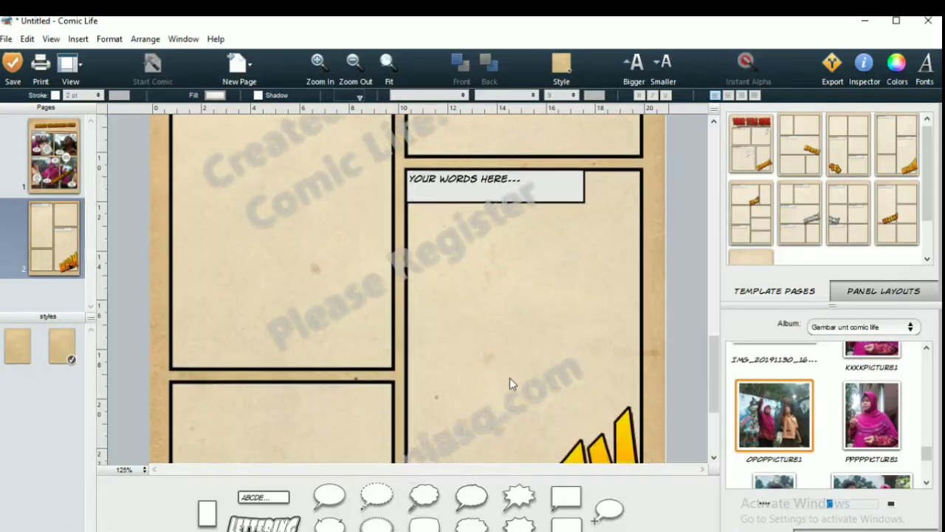
scroll(510, 379, down, 4)
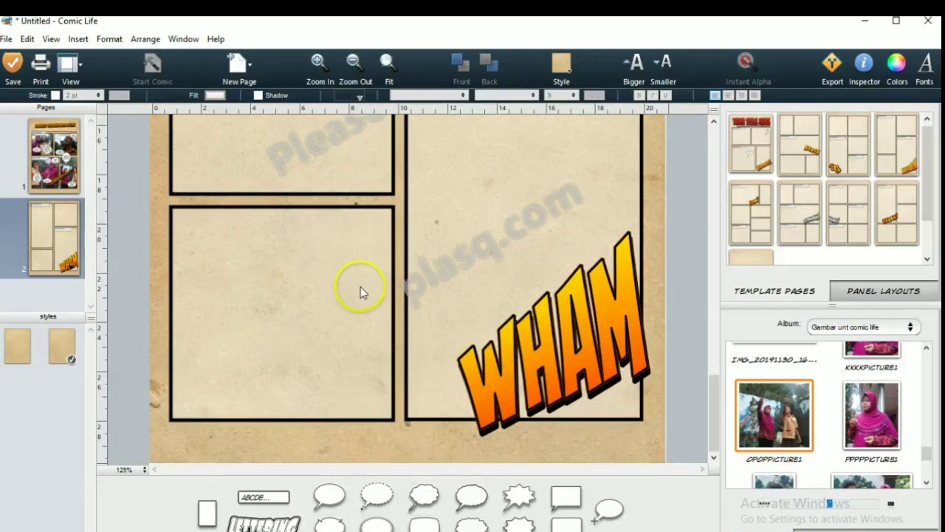
scroll(361, 289, up, 1)
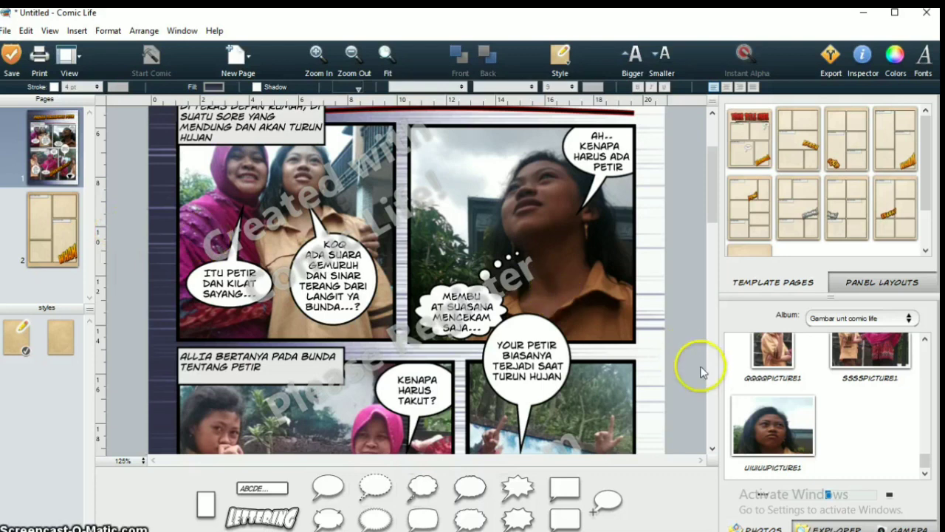
drag(713, 197, 711, 155)
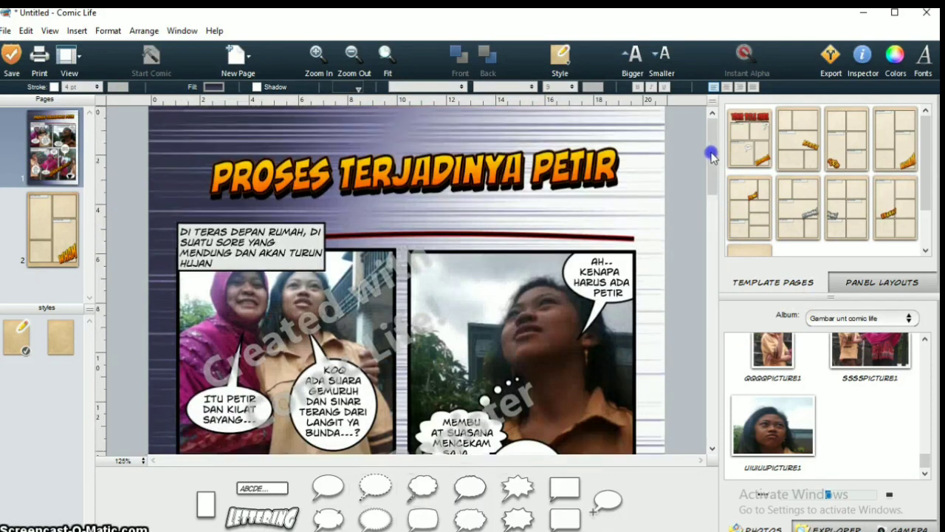